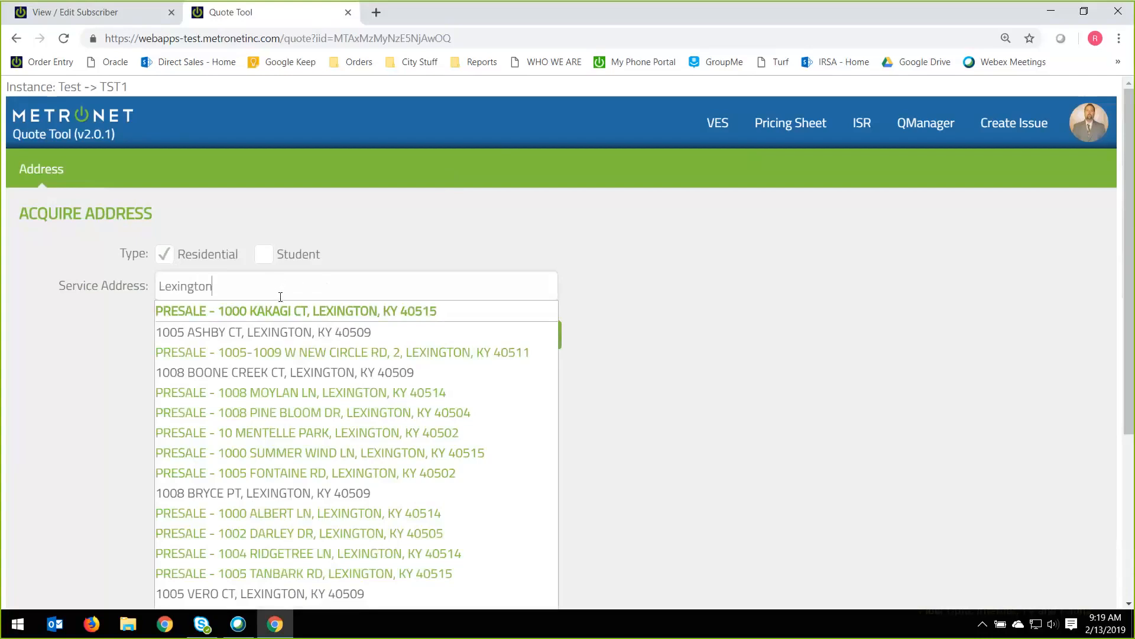
# Choose a non-presale residential service address in Lexington from the suggestions and submit it.
pyautogui.scroll(-2, 278, 298)
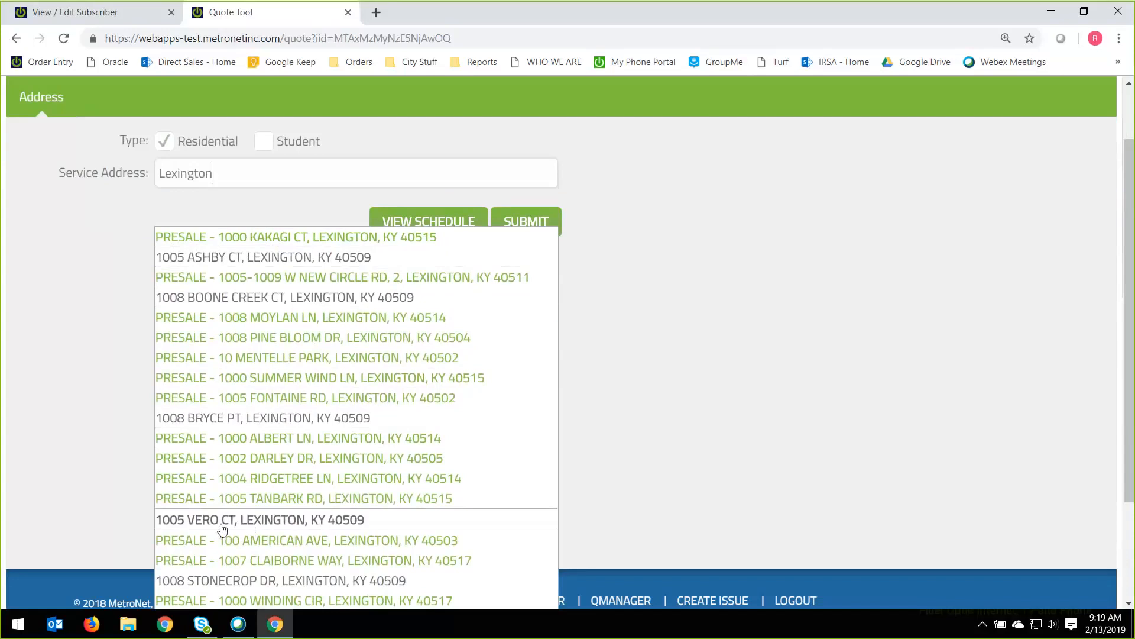
pyautogui.click(267, 520)
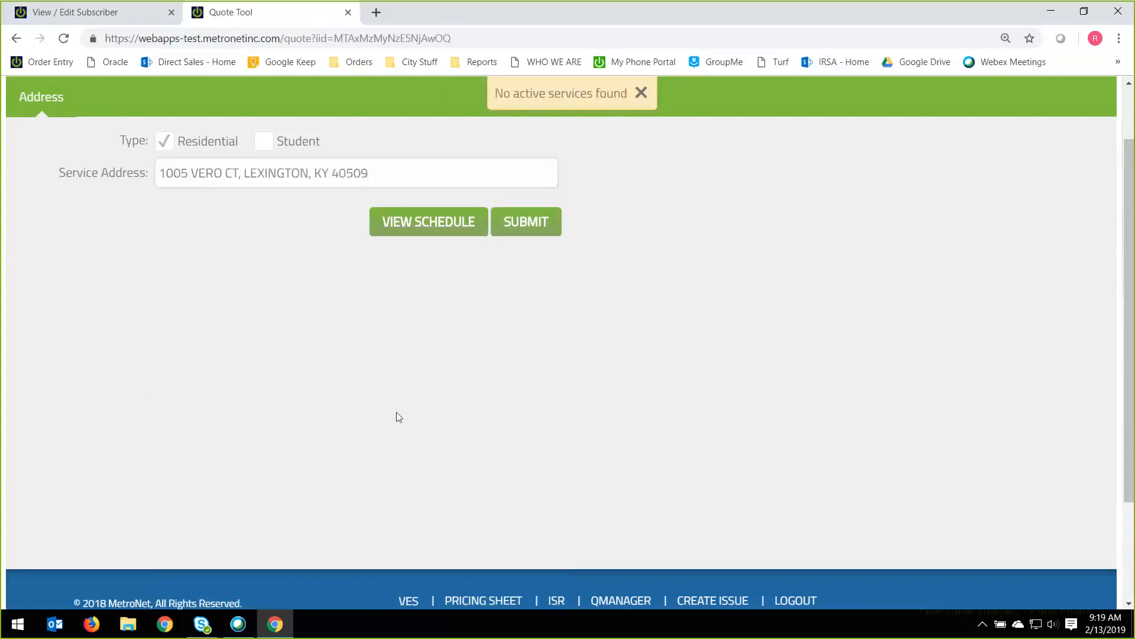
pyautogui.scroll(2, 246, 327)
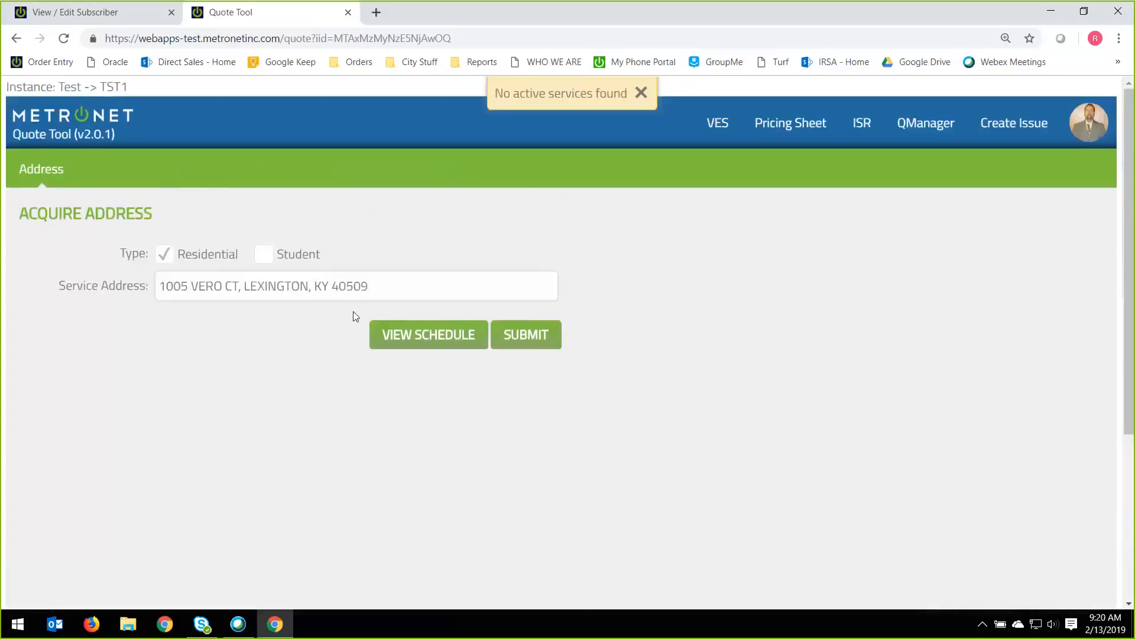
pyautogui.click(532, 338)
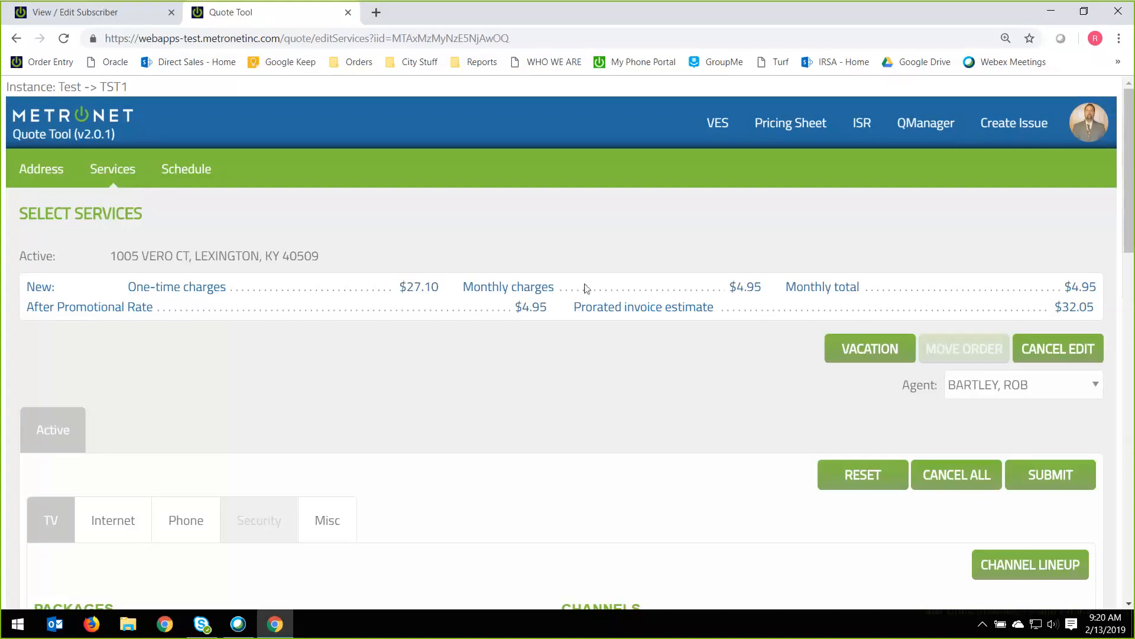
# Examine the quote summary's monthly charges, monthly total, after promotional rate and prorated invoice estimate.
pyautogui.moveTo(731, 290); pyautogui.dragTo(756, 288)
pyautogui.click(764, 288)
pyautogui.moveTo(731, 286); pyautogui.dragTo(763, 287)
pyautogui.moveTo(790, 288); pyautogui.dragTo(869, 291)
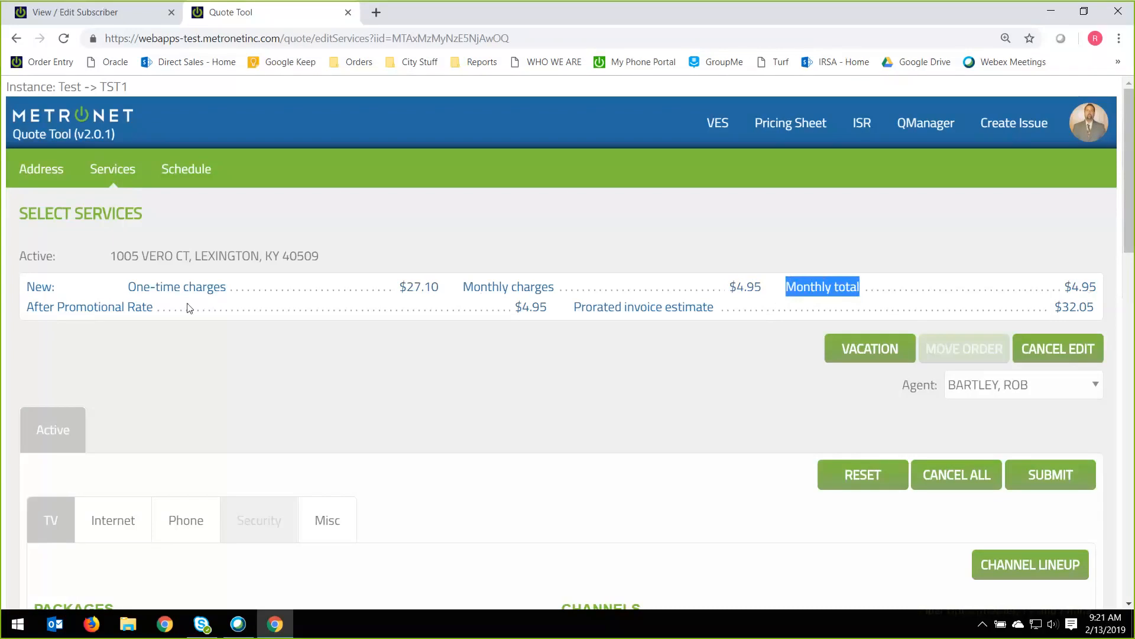
pyautogui.moveTo(26, 307); pyautogui.dragTo(157, 310)
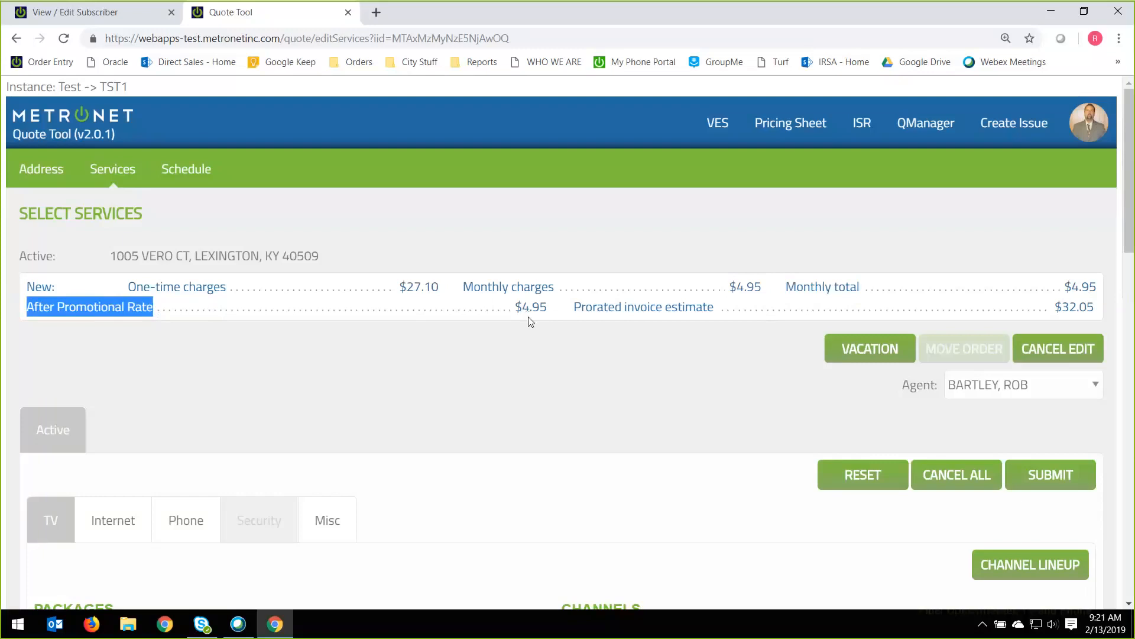
pyautogui.moveTo(572, 308); pyautogui.dragTo(701, 311)
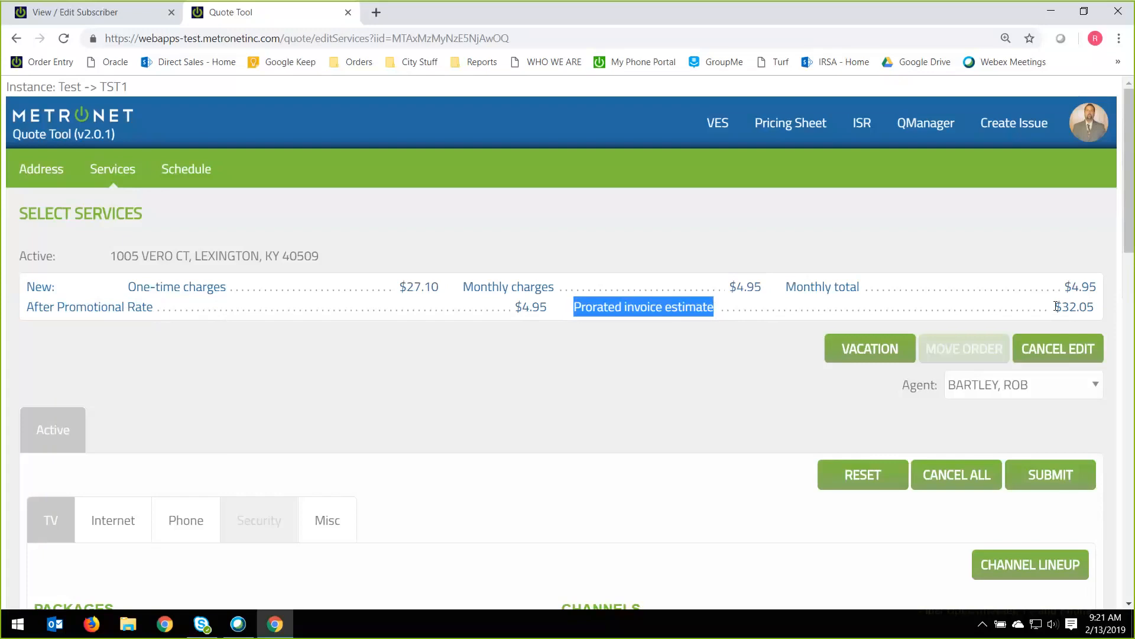
pyautogui.moveTo(1057, 307); pyautogui.dragTo(1089, 308)
pyautogui.click(1097, 311)
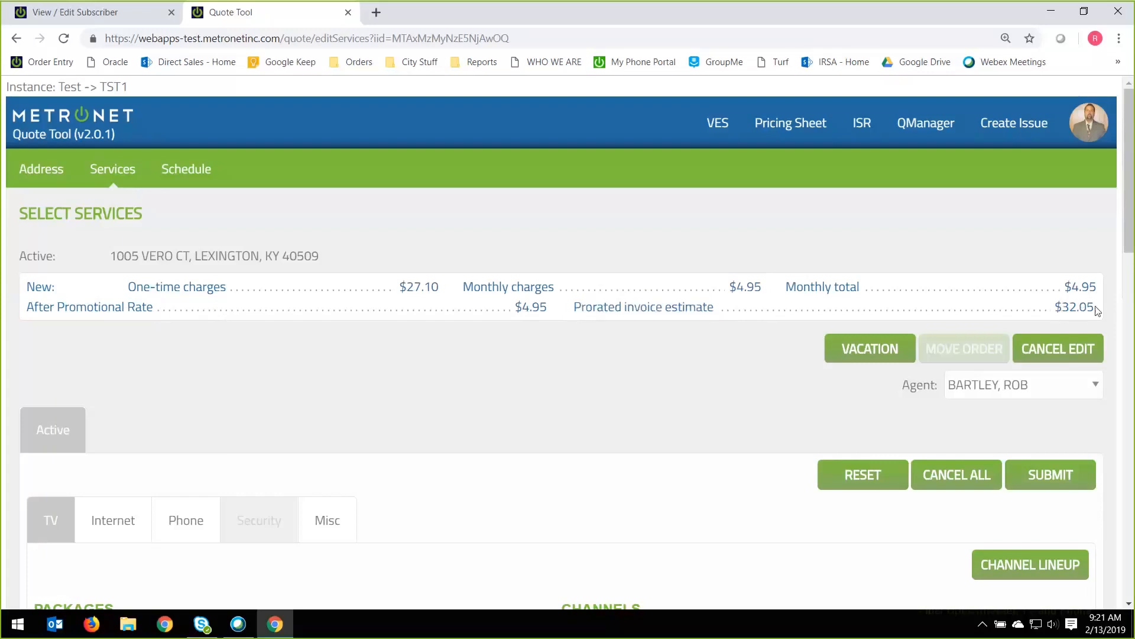
pyautogui.doubleClick(1094, 309)
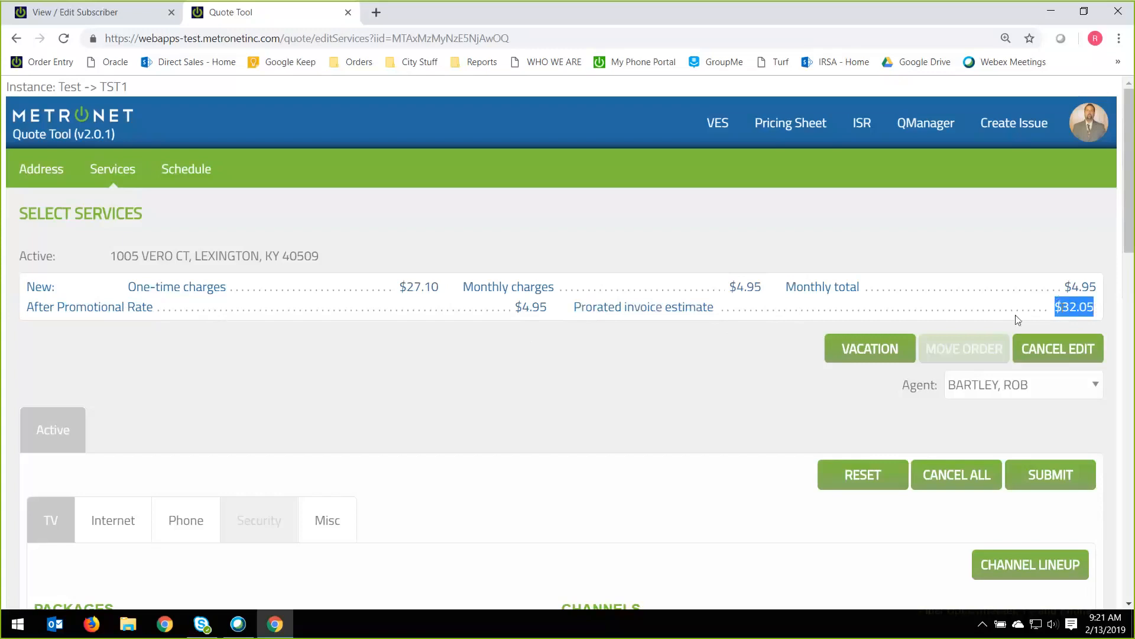
# Add the Standard IPTV package to the TV services and check the updated monthly total.
pyautogui.scroll(-3, 617, 396)
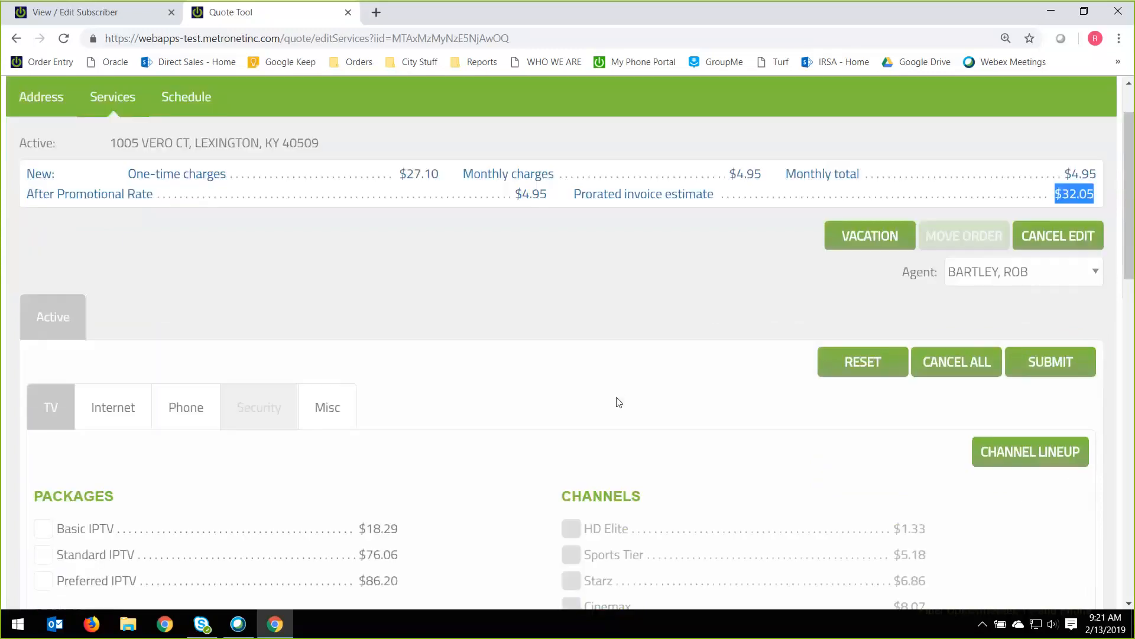
pyautogui.scroll(1, 591, 390)
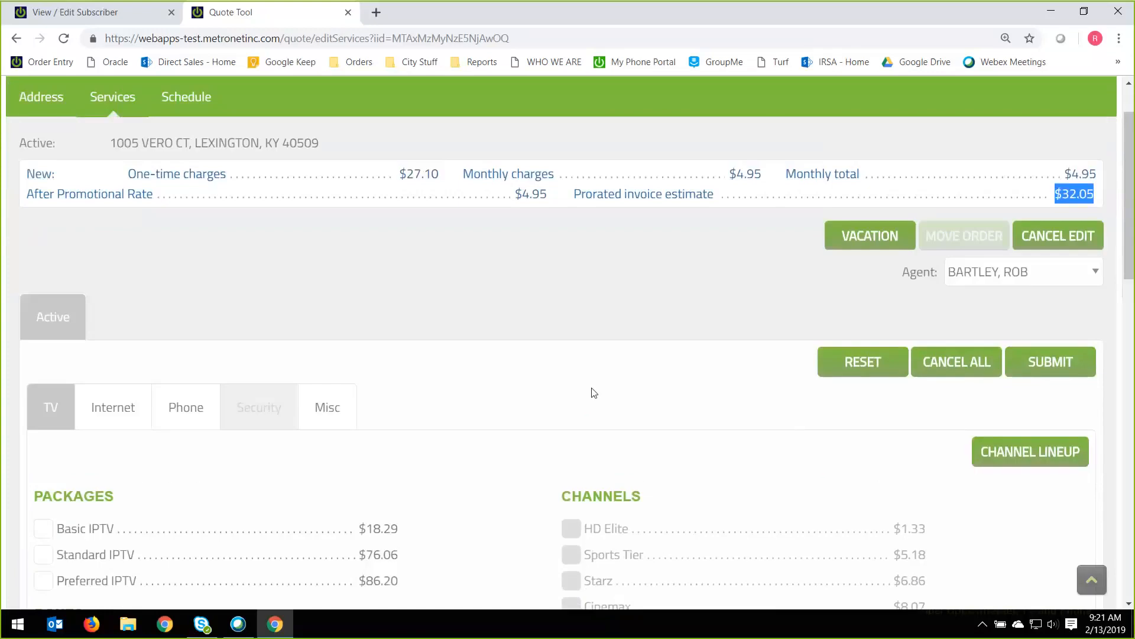
pyautogui.scroll(-1, 595, 389)
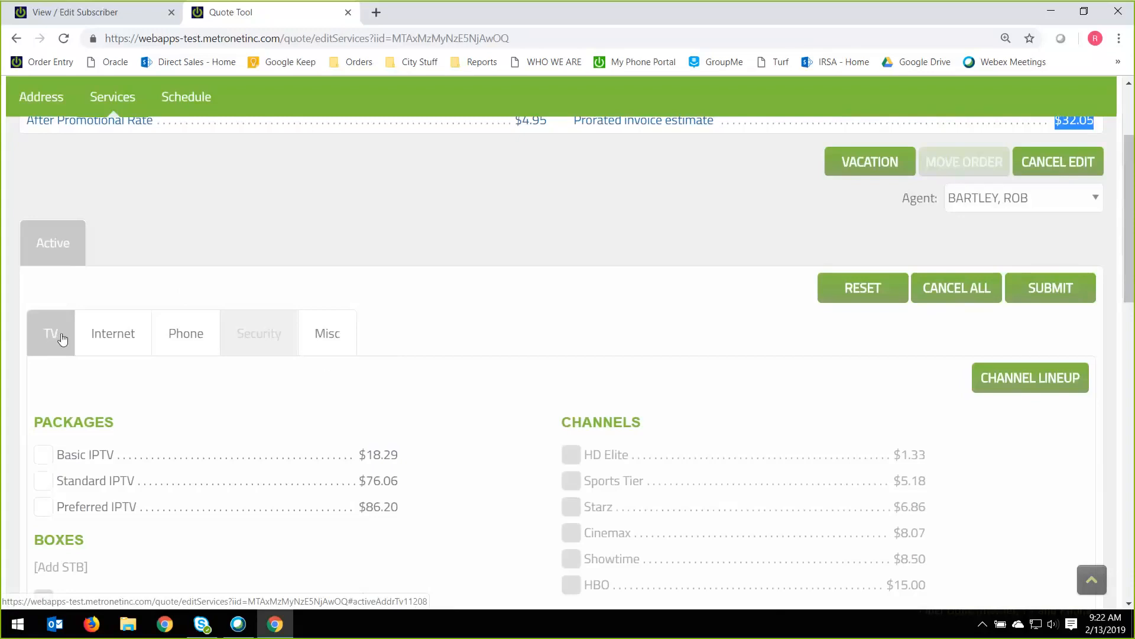
pyautogui.scroll(-2, 59, 339)
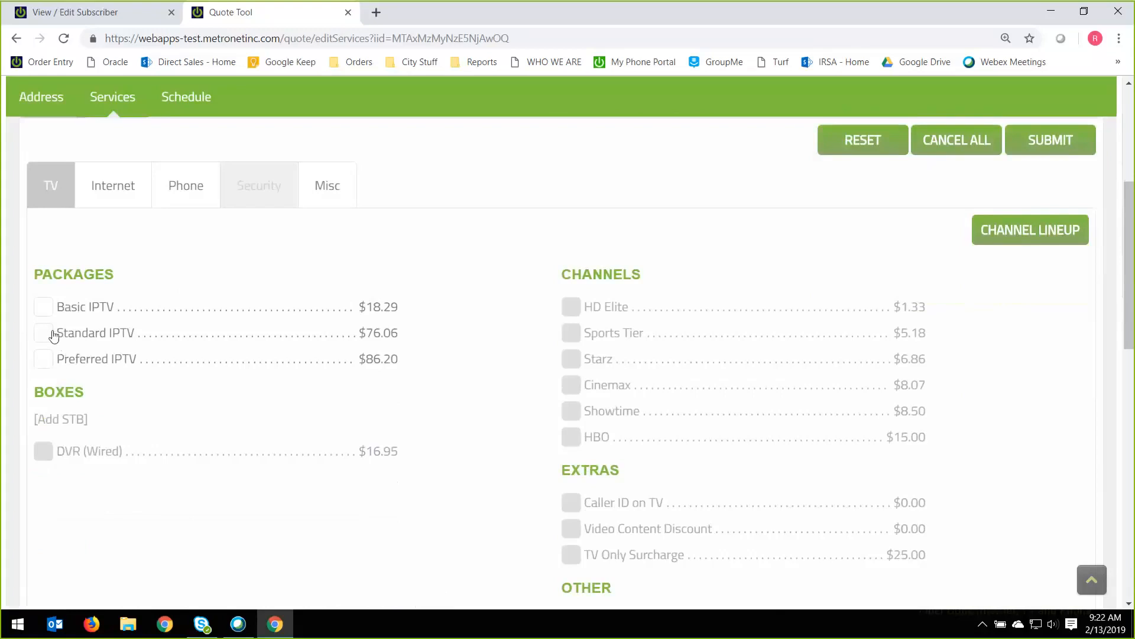
pyautogui.click(48, 334)
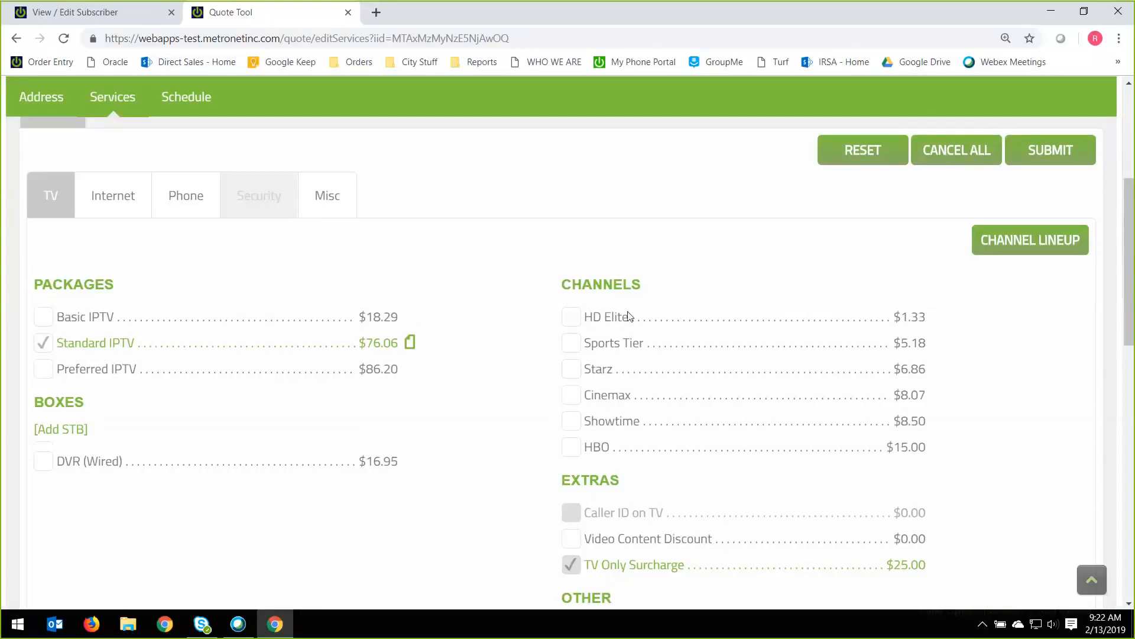
pyautogui.scroll(5, 629, 317)
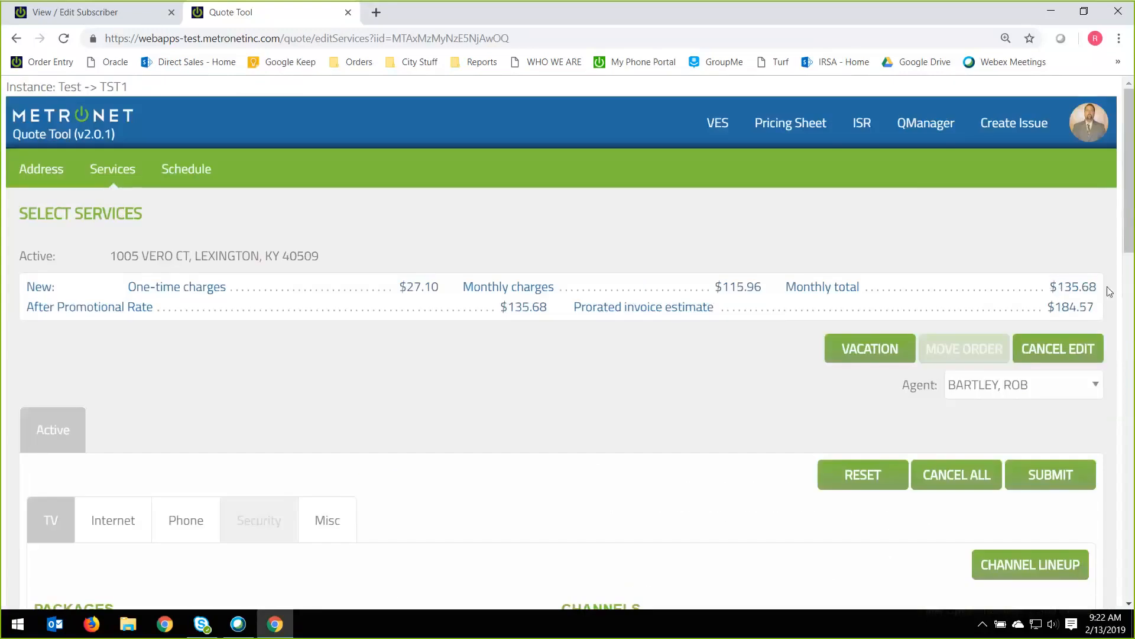
pyautogui.moveTo(1051, 286); pyautogui.dragTo(1093, 287)
# Review the rate plan choices for Standard IPTV and apply the Standard IPTV Pass-Thru - $76.06 plan.
pyautogui.scroll(-2, 574, 391)
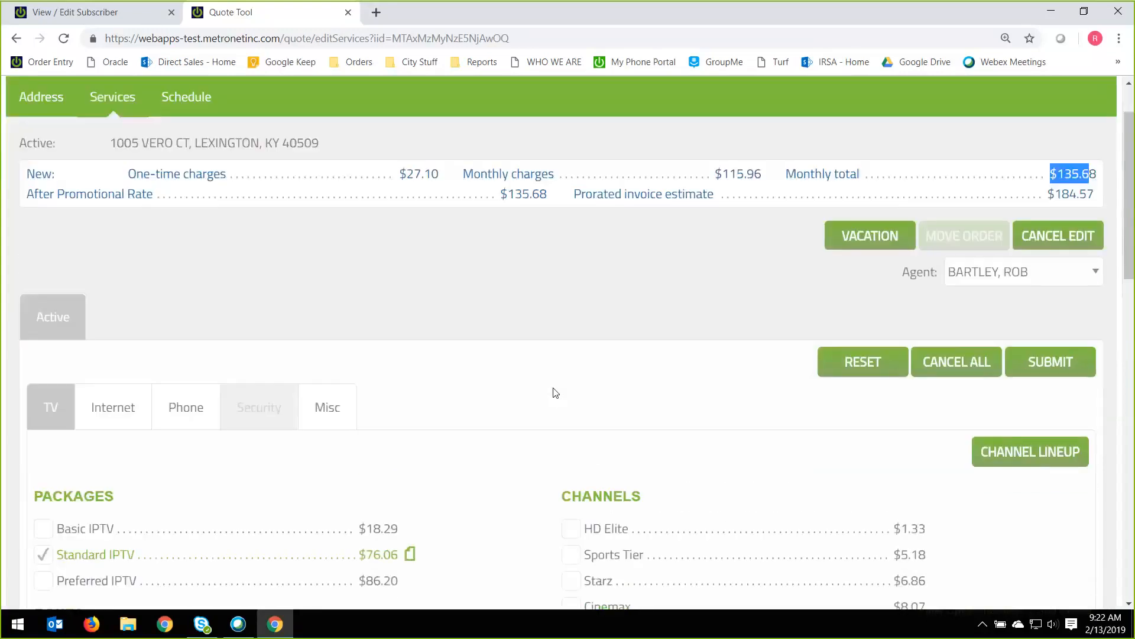
pyautogui.scroll(-4, 424, 372)
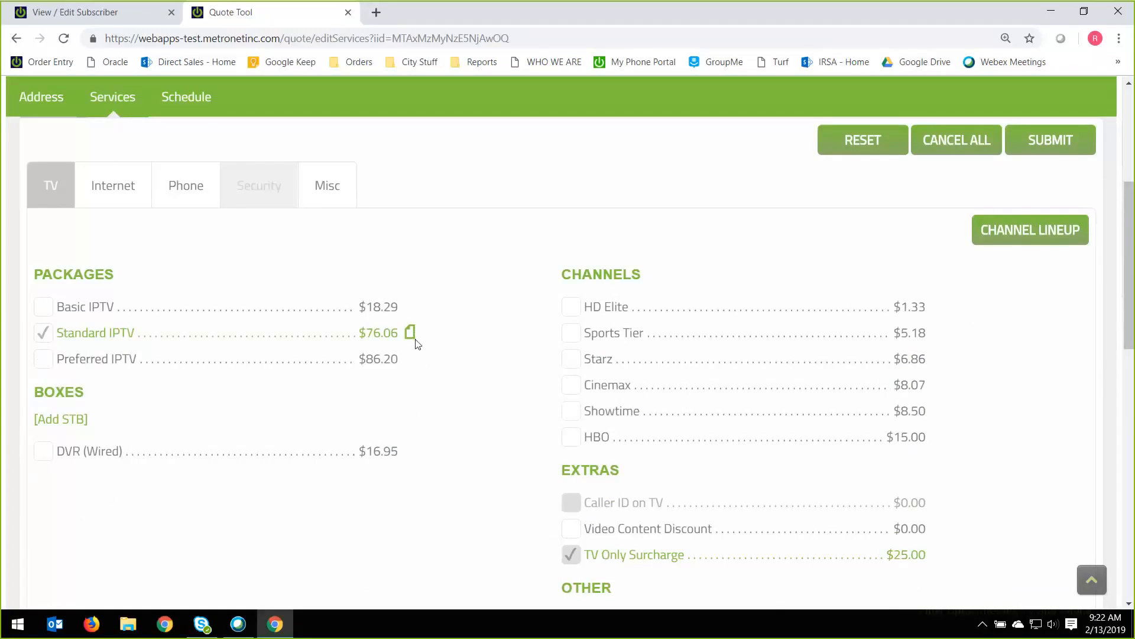
pyautogui.scroll(1, 443, 352)
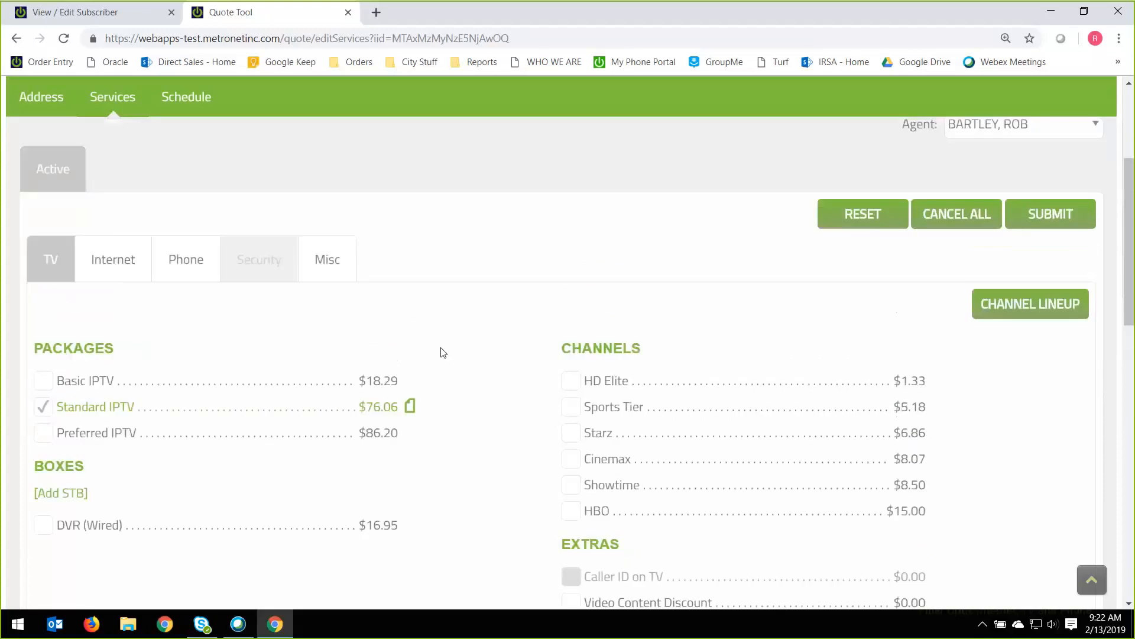
pyautogui.click(411, 408)
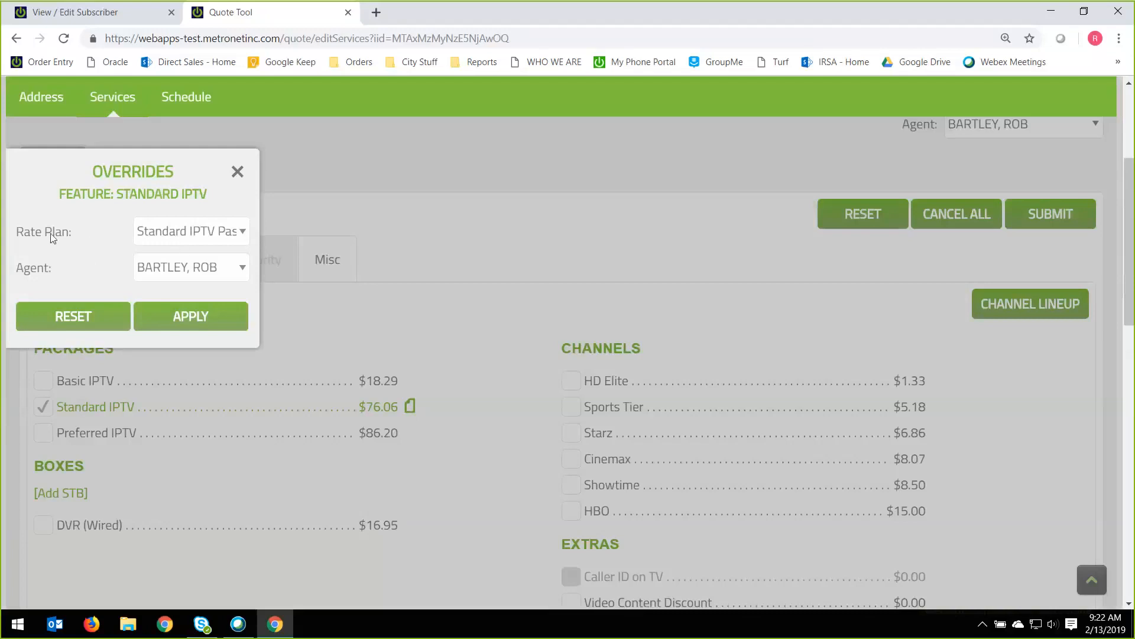
pyautogui.click(240, 236)
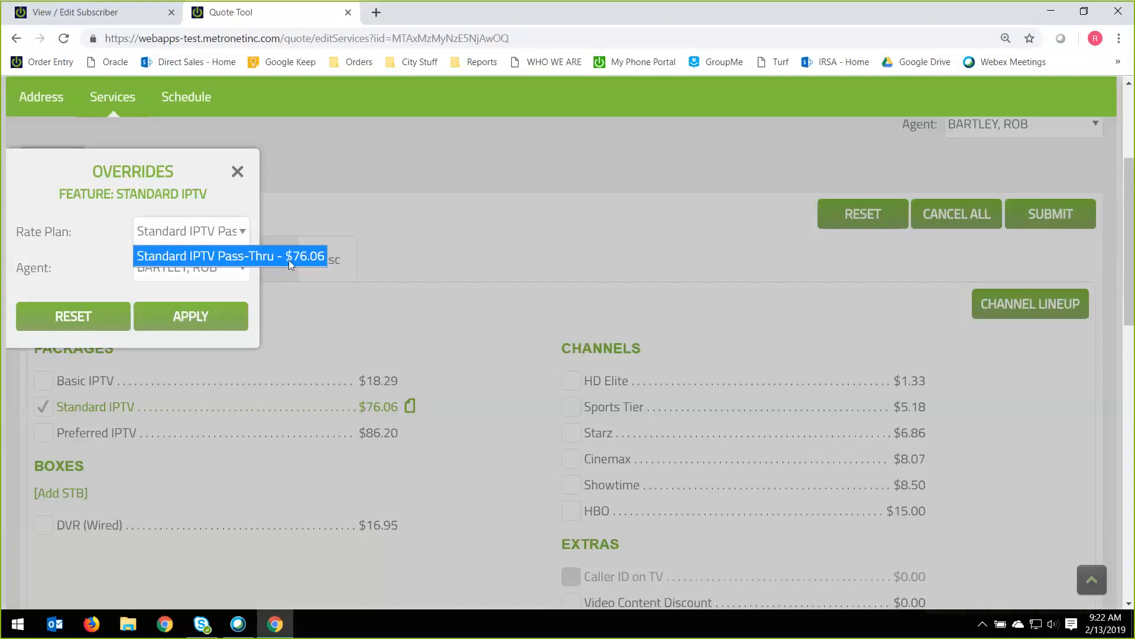
pyautogui.click(213, 316)
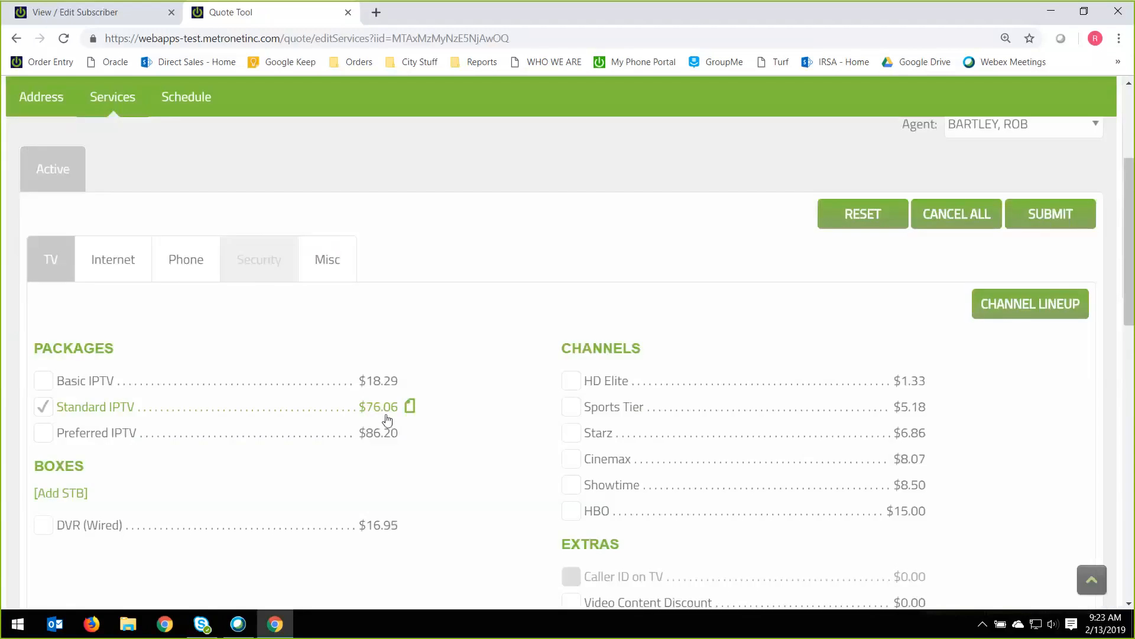
# Add the Video Content Discount extra and apply its rate plan "Promo - Standard Video - $20 off for 12 months".
pyautogui.scroll(-1, 385, 377)
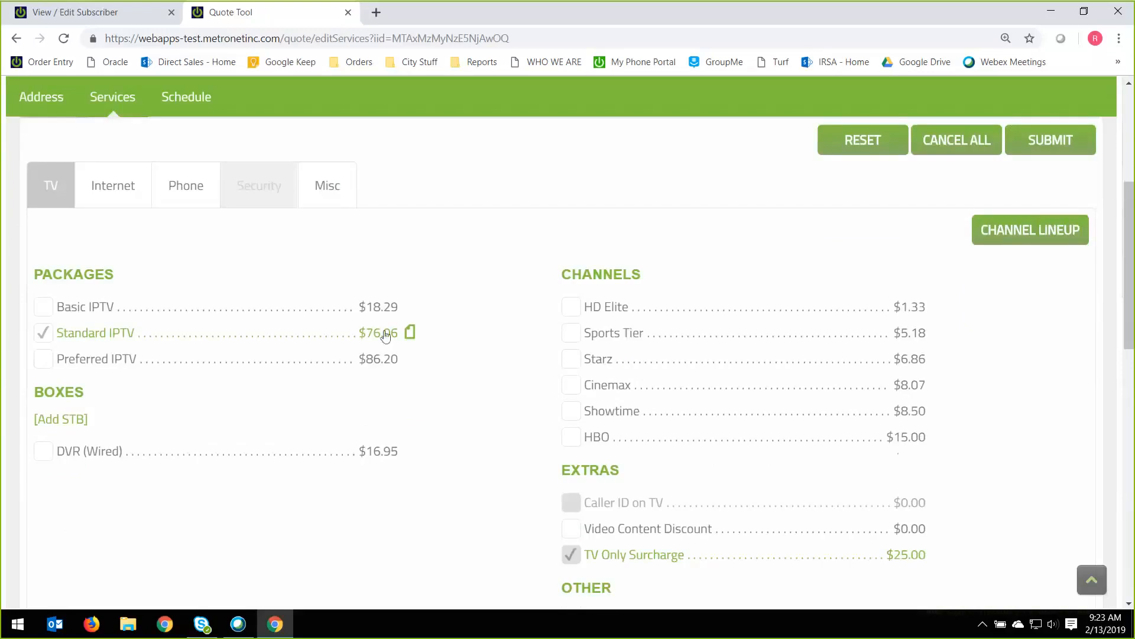
pyautogui.doubleClick(588, 472)
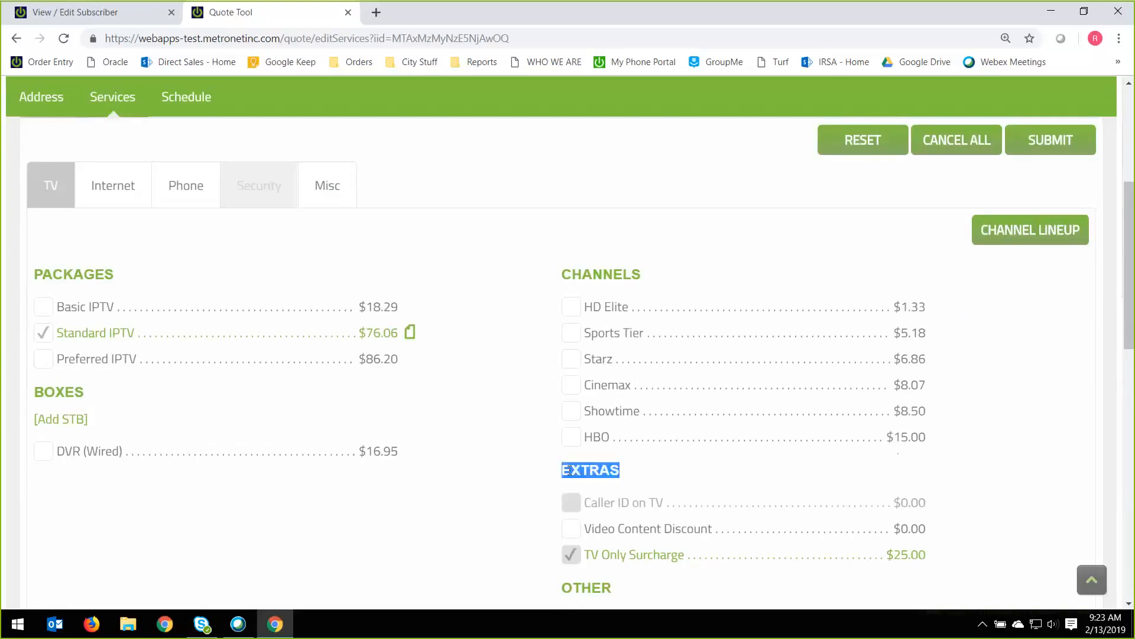
pyautogui.click(572, 529)
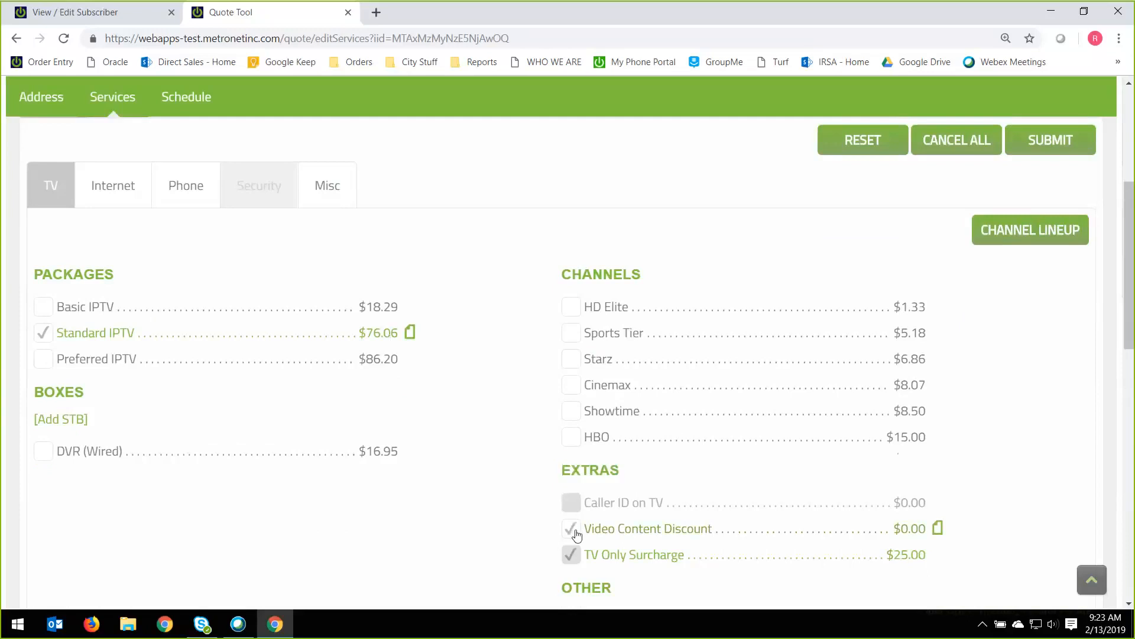
pyautogui.click(939, 528)
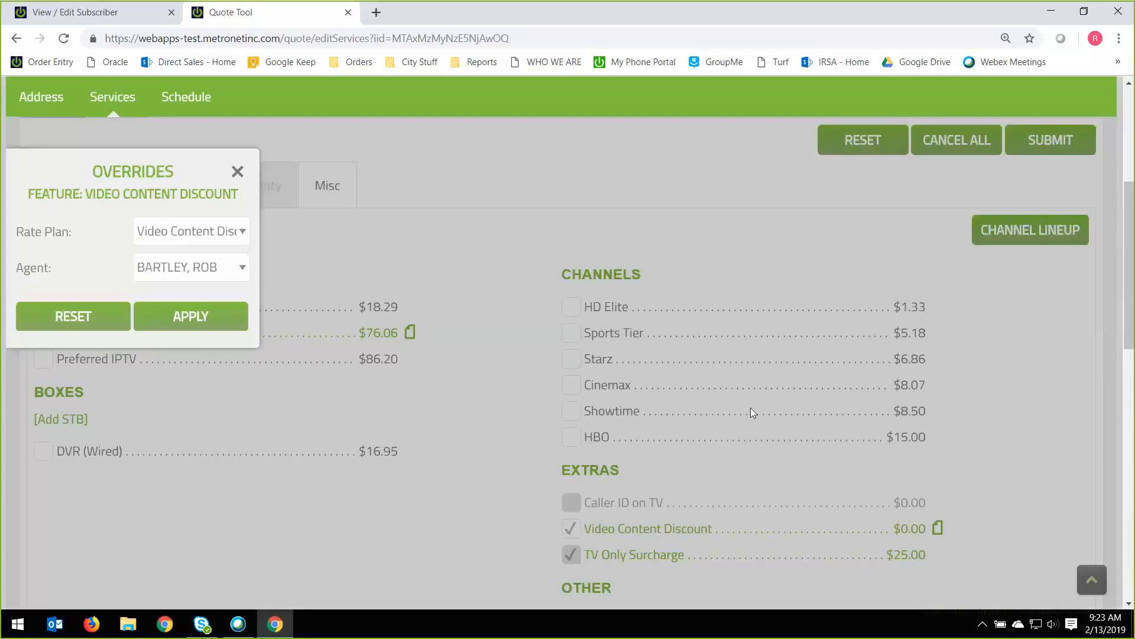
pyautogui.click(184, 232)
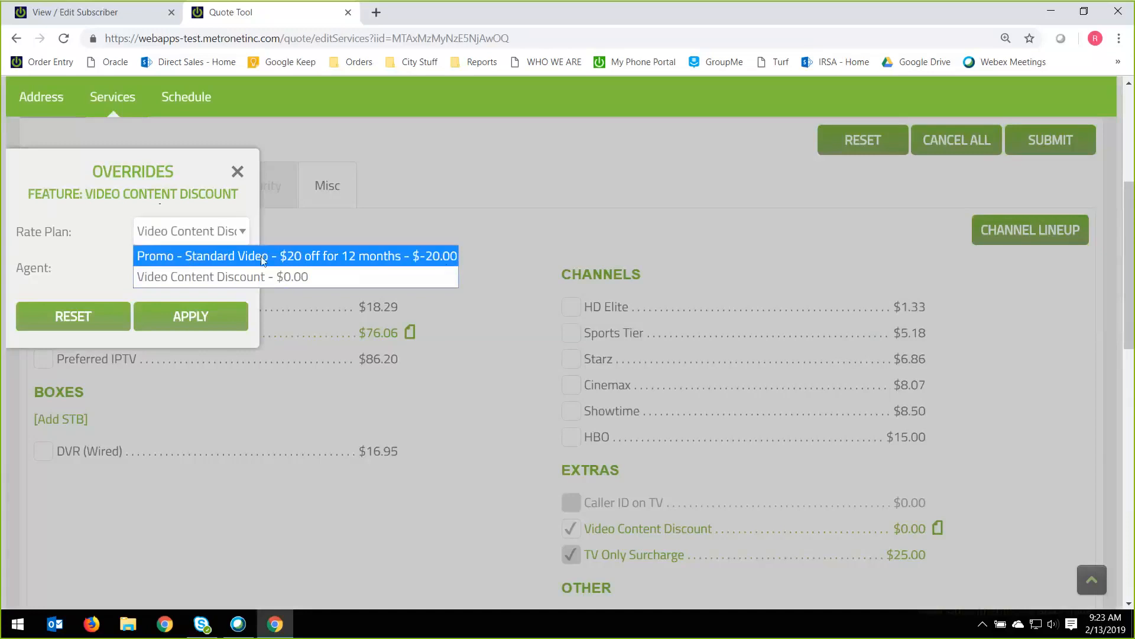
pyautogui.click(311, 264)
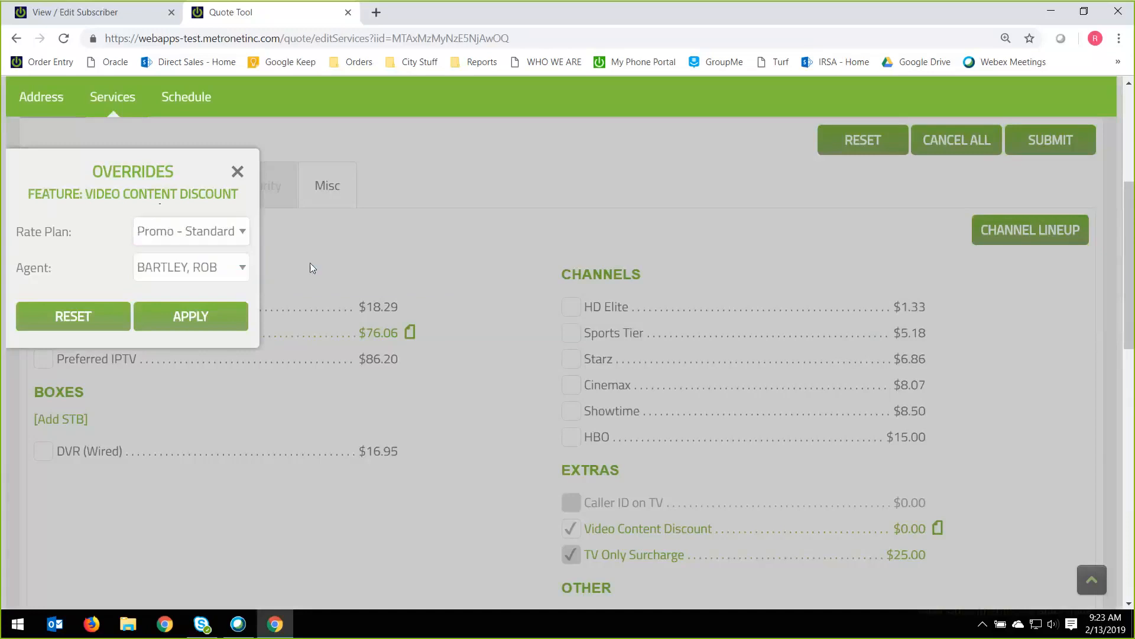
pyautogui.click(220, 315)
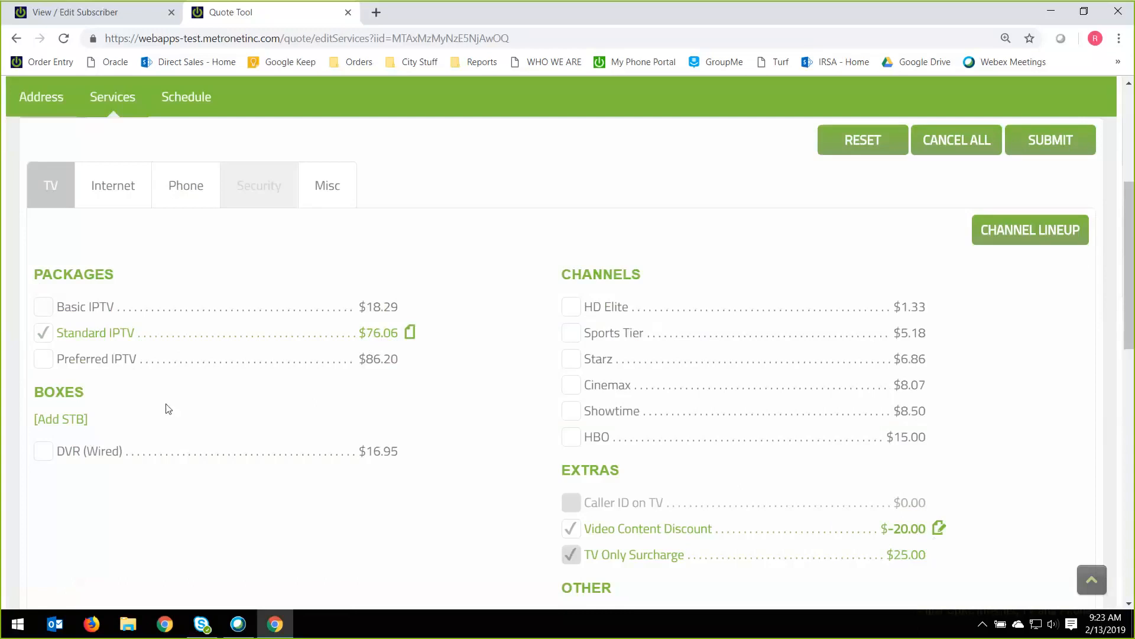
# Add the DVR (Wired) box and apply its rate plan "Promo - $5.00 for 12 months".
pyautogui.scroll(-1, 162, 408)
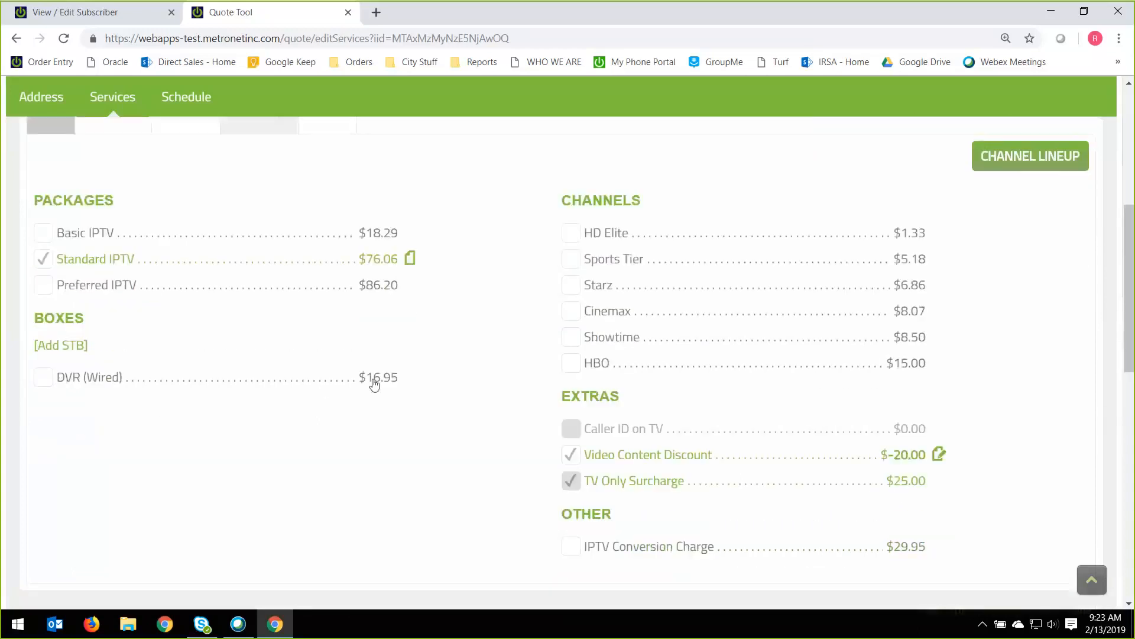
pyautogui.click(46, 382)
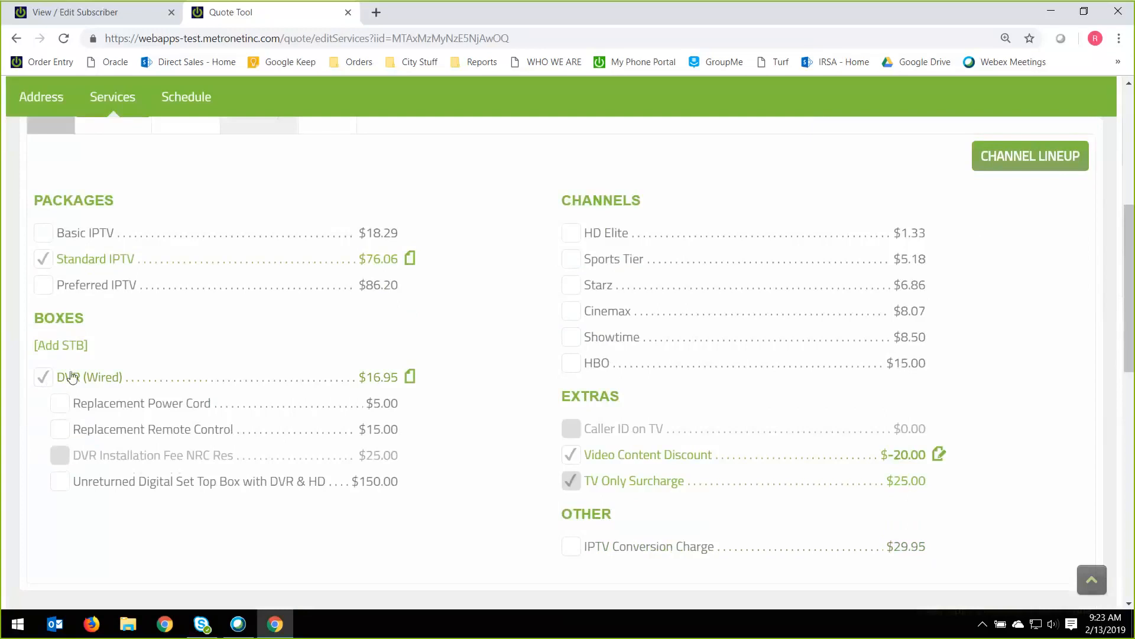
pyautogui.click(411, 378)
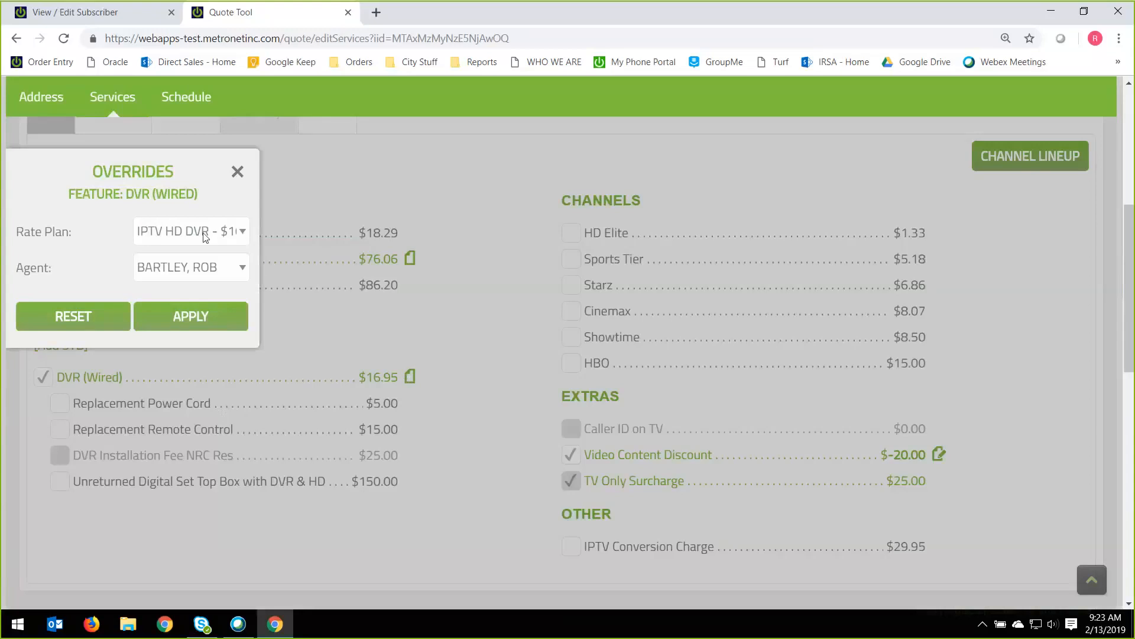
pyautogui.click(206, 234)
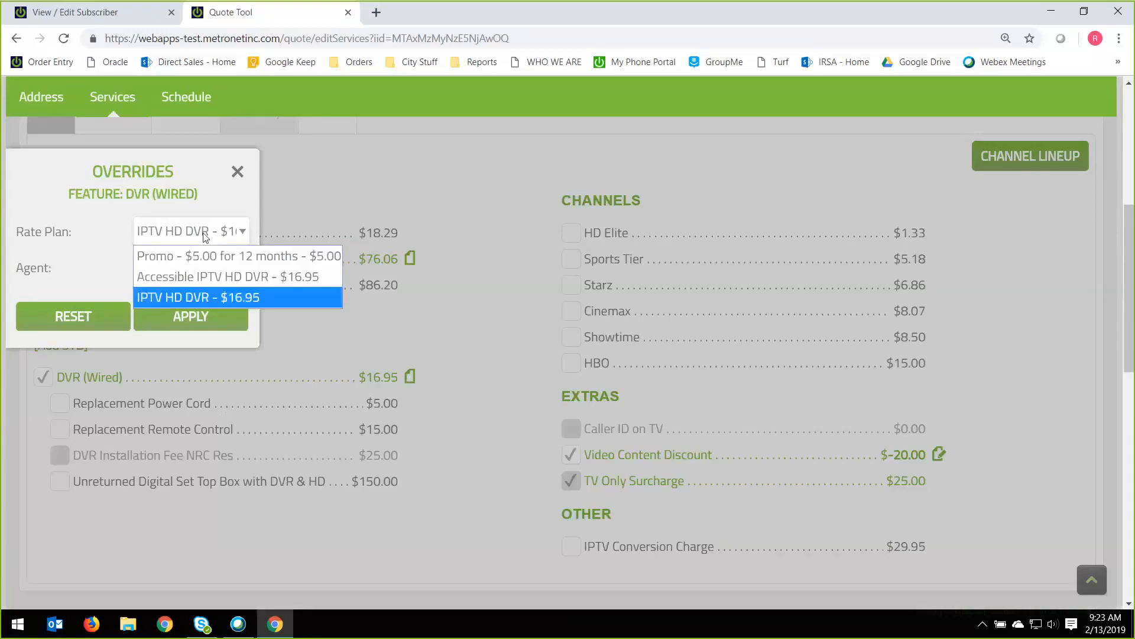
pyautogui.click(214, 260)
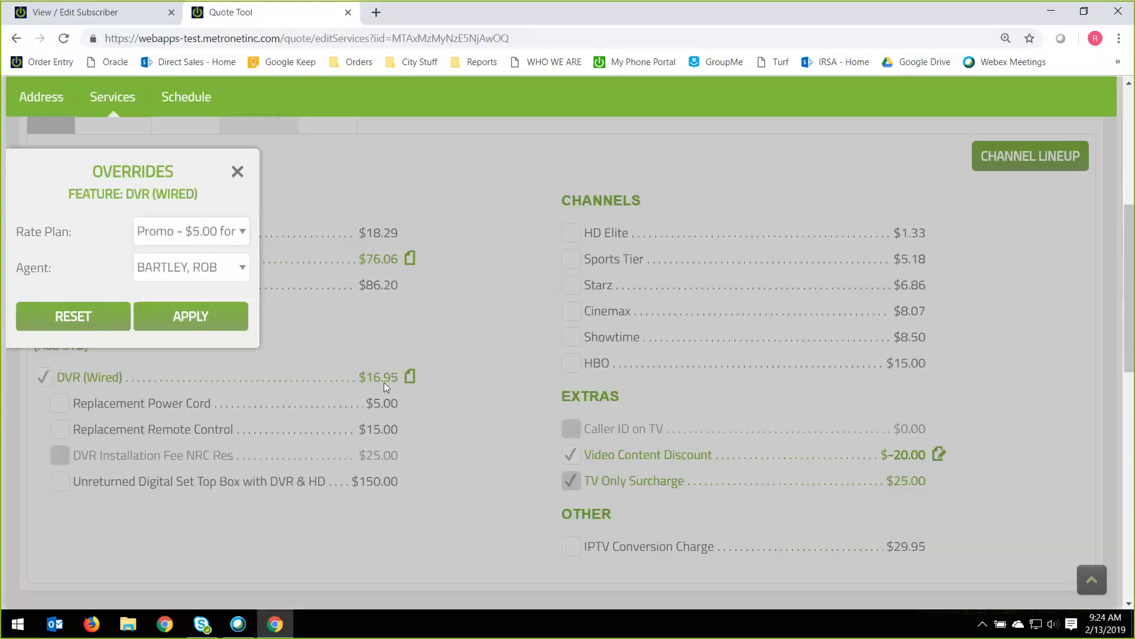
pyautogui.click(214, 320)
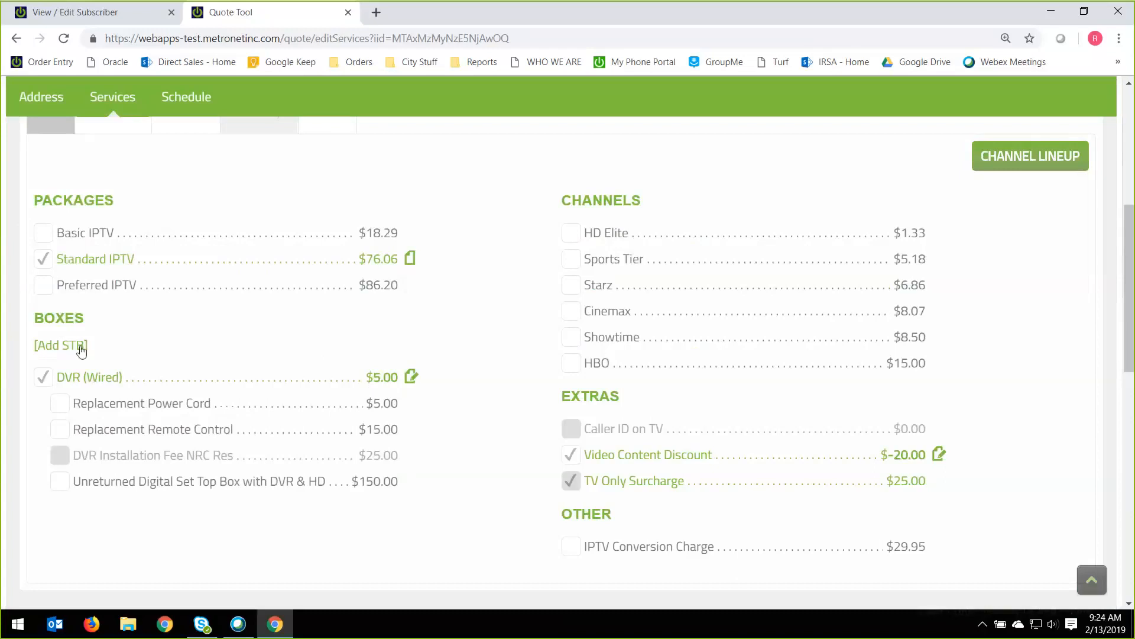
# Add an STB (Wired) box and apply its rate plan "IPTV Set Top Box $4.95".
pyautogui.moveTo(89, 349); pyautogui.dragTo(34, 351)
pyautogui.click(52, 347)
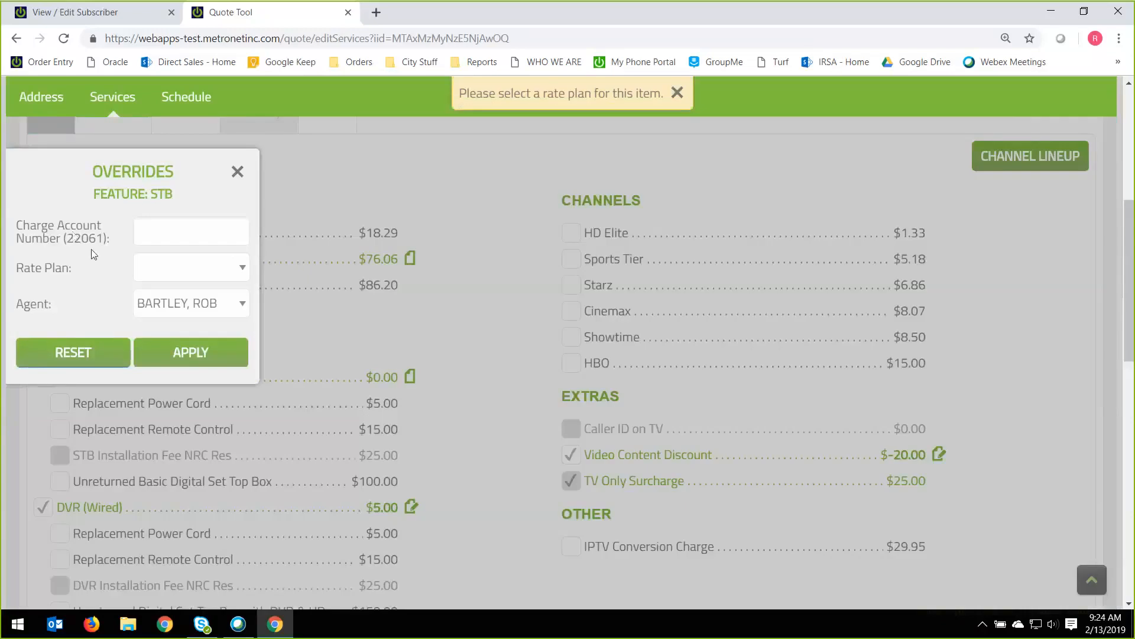
pyautogui.click(239, 269)
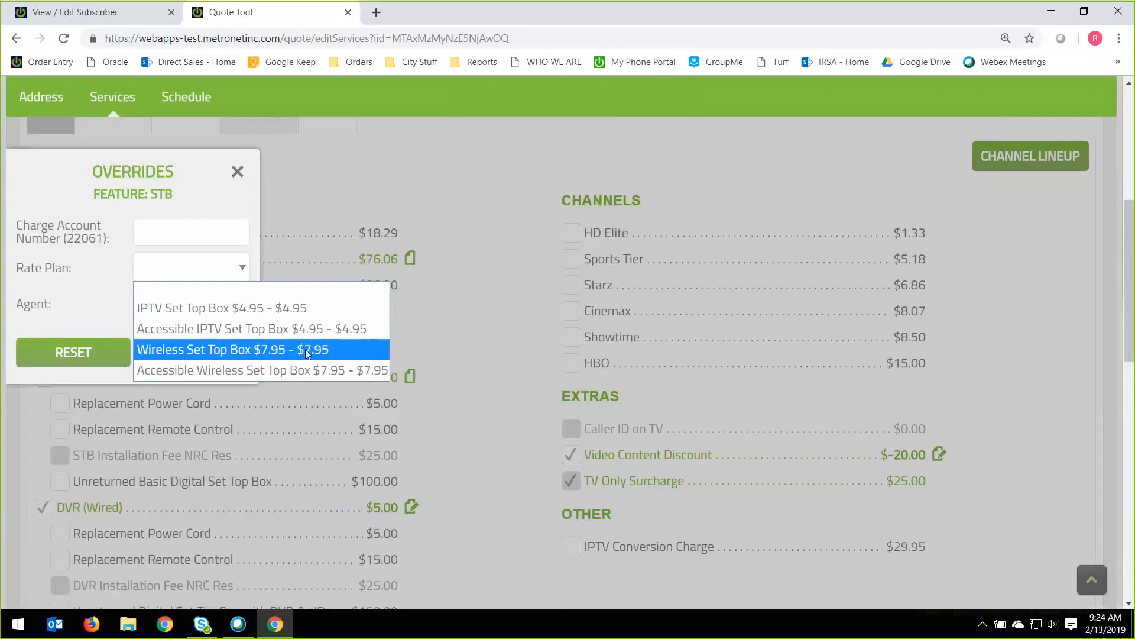
pyautogui.click(258, 312)
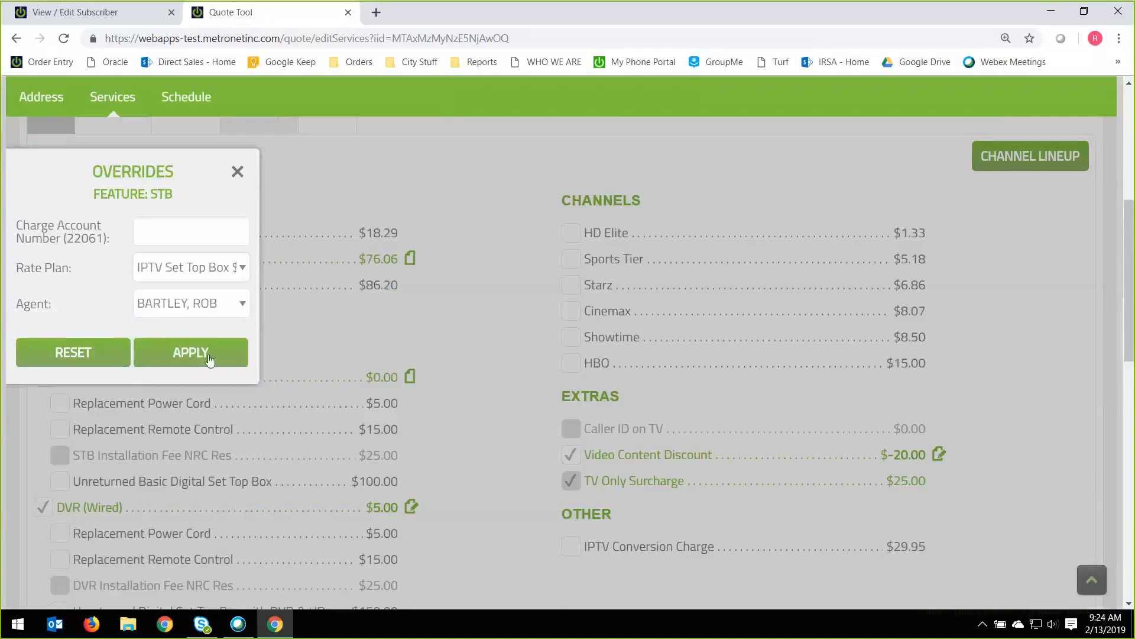
pyautogui.click(190, 353)
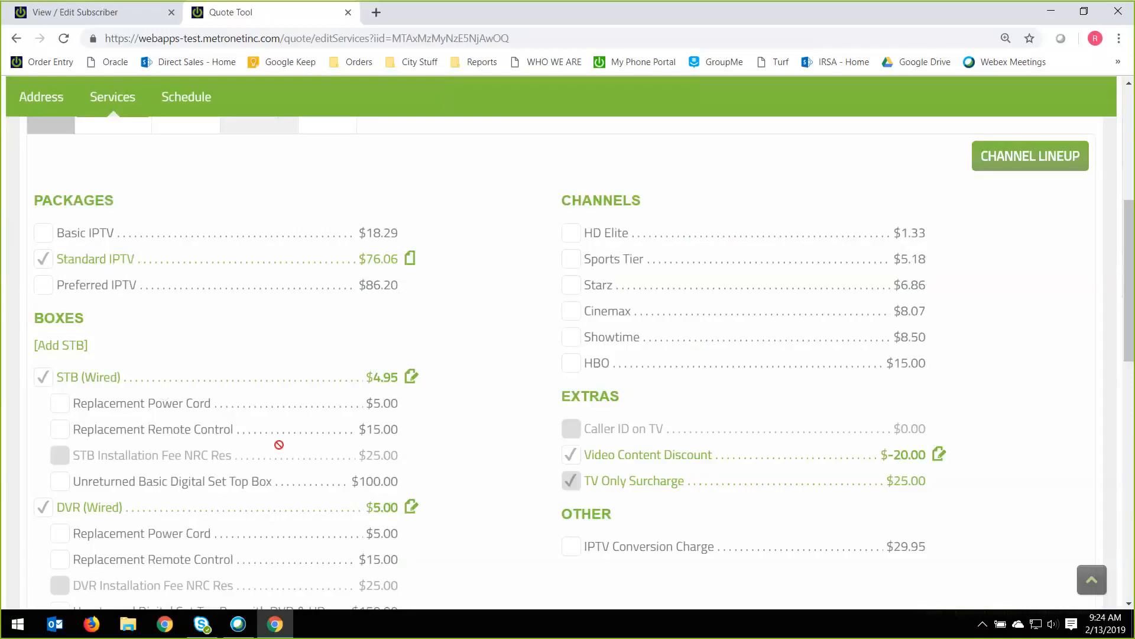
# Add a second STB (Wired) box and apply the rate plan "IPTV Set Top Box $4.95" to it.
pyautogui.click(61, 346)
pyautogui.click(185, 265)
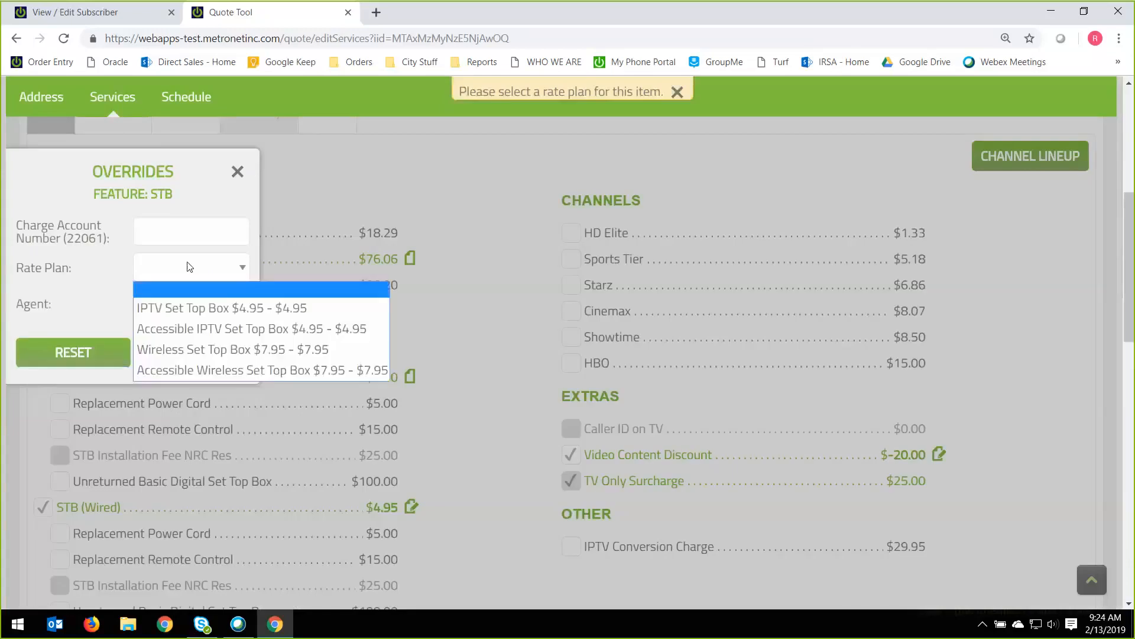
pyautogui.click(199, 305)
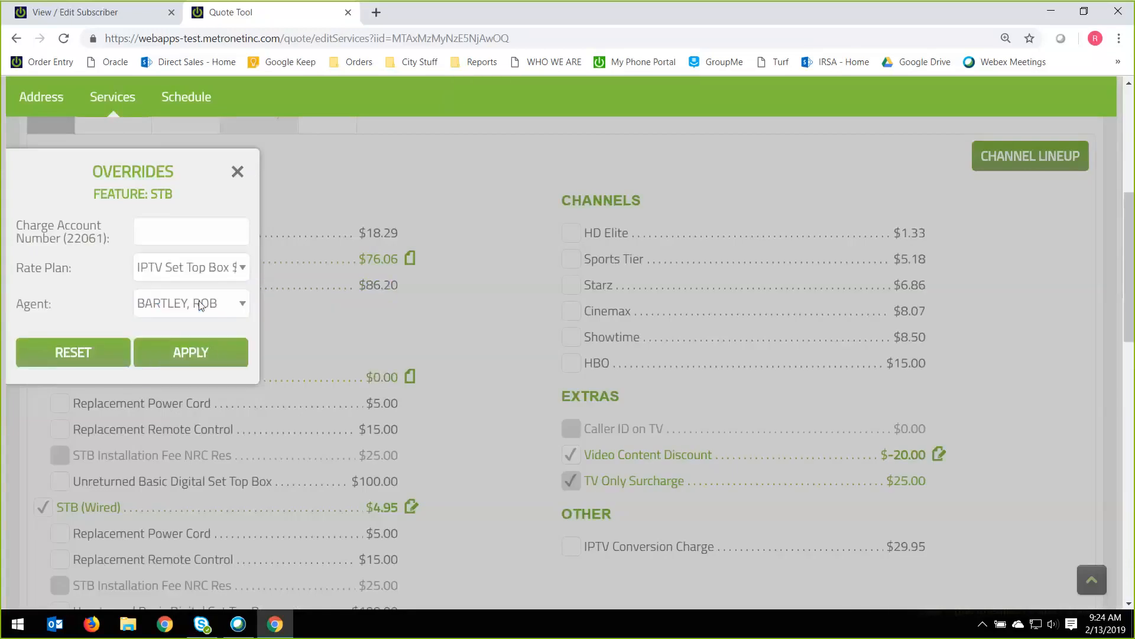
pyautogui.click(208, 349)
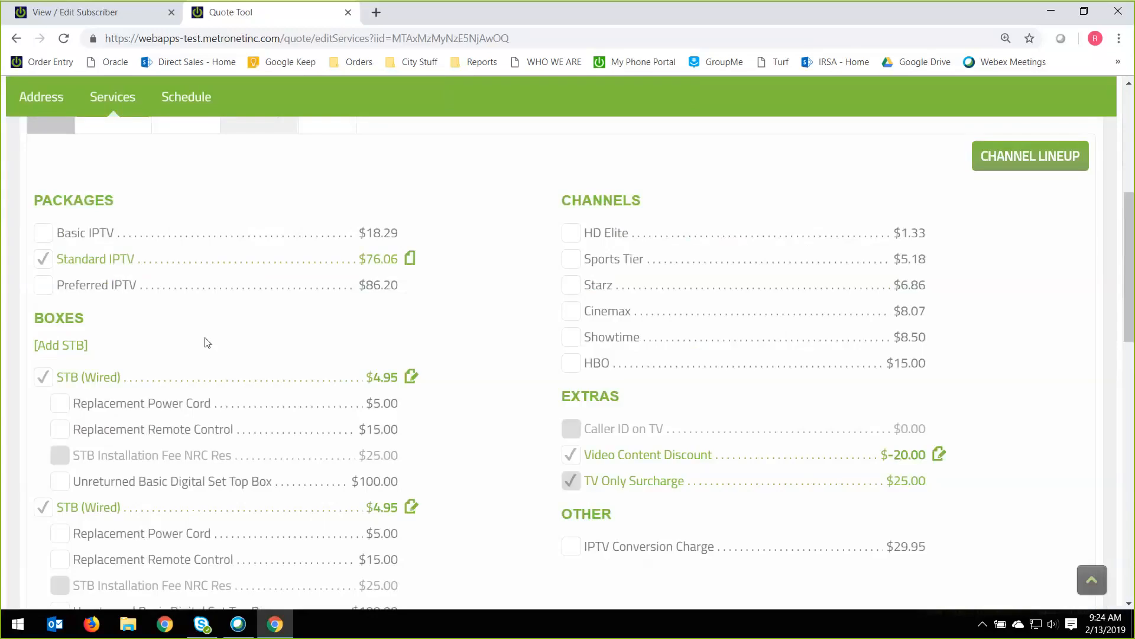
# Remove the upper of the two STB (Wired) boxes from the TV services.
pyautogui.scroll(-1, 419, 471)
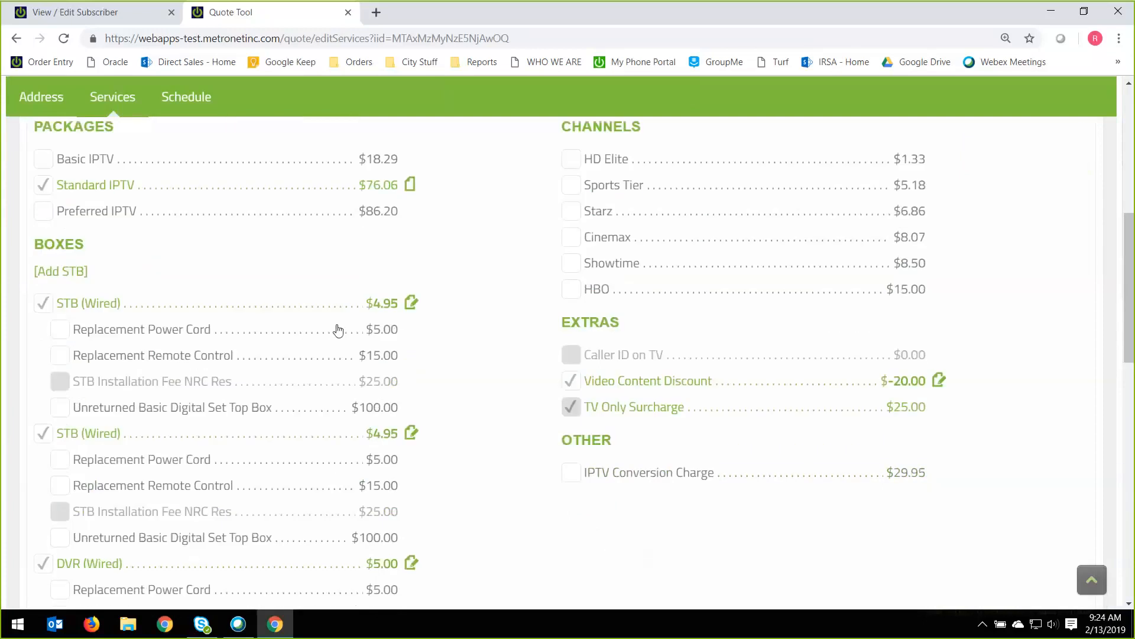
pyautogui.scroll(-1, 241, 477)
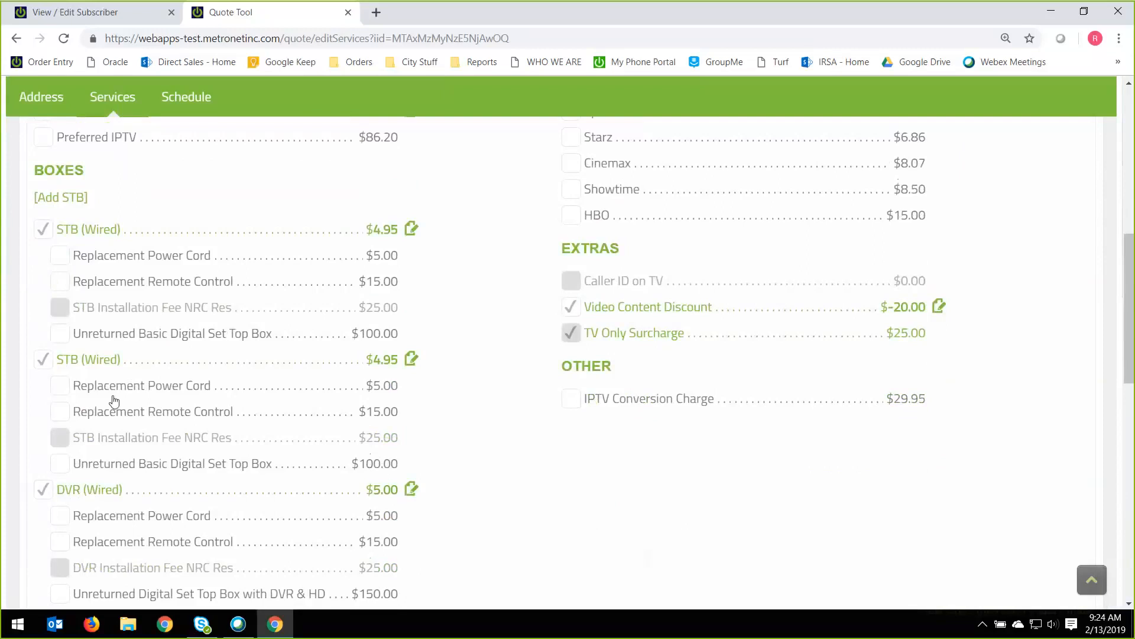
pyautogui.click(43, 231)
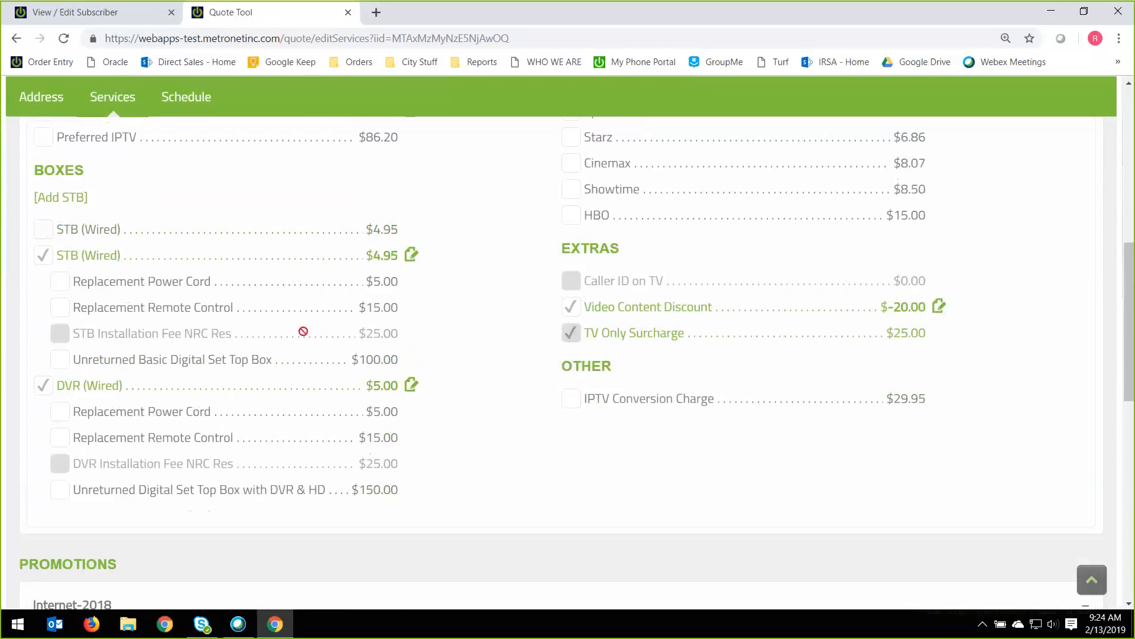
# Open the channel lineup and look through the channels included in the Basic, Standard and Preferred packages.
pyautogui.scroll(6, 438, 378)
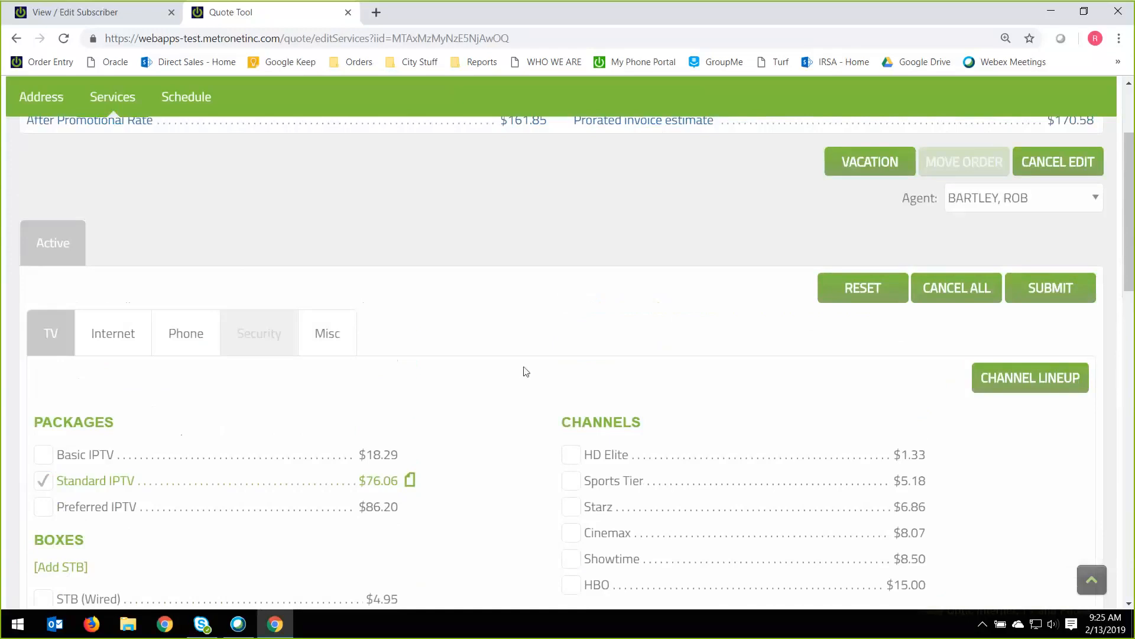
pyautogui.click(1019, 383)
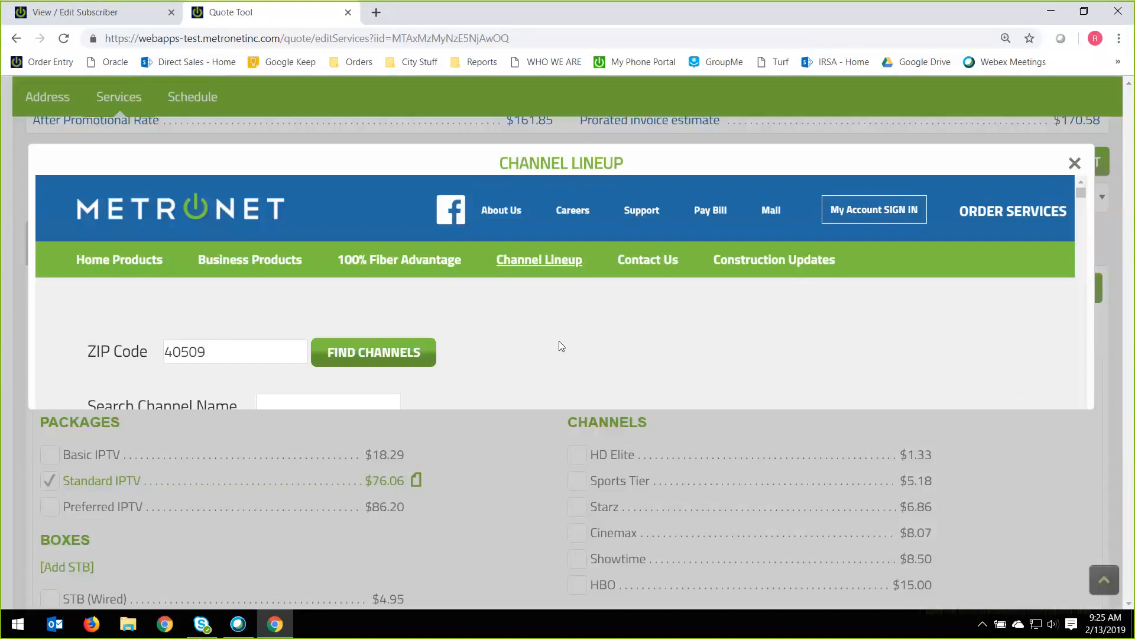
pyautogui.scroll(-1, 559, 340)
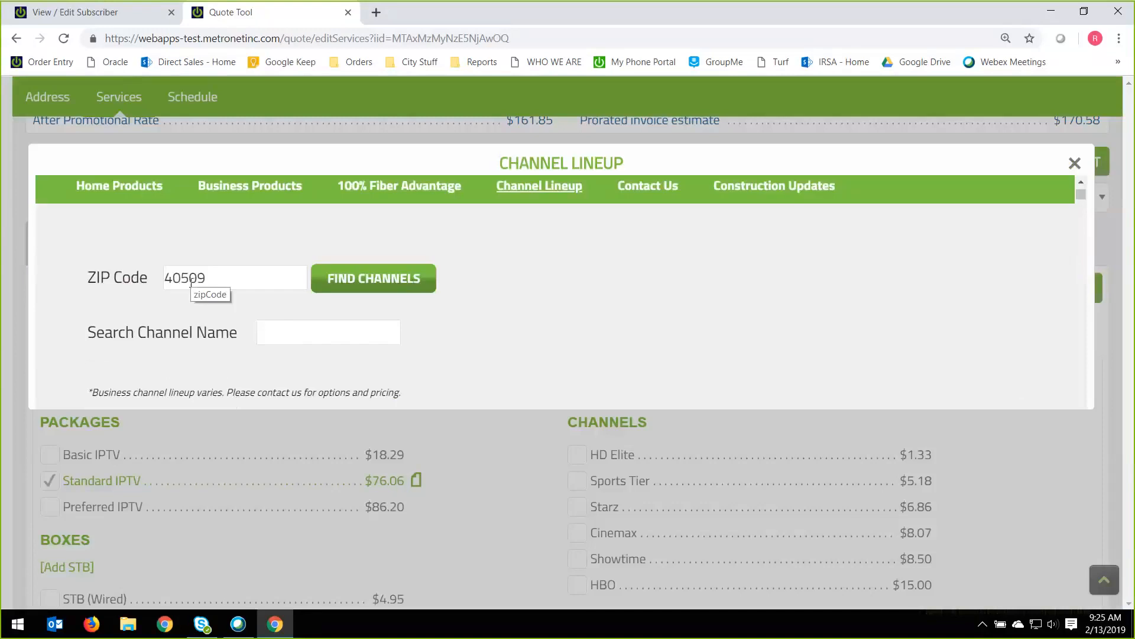
pyautogui.scroll(-1, 190, 282)
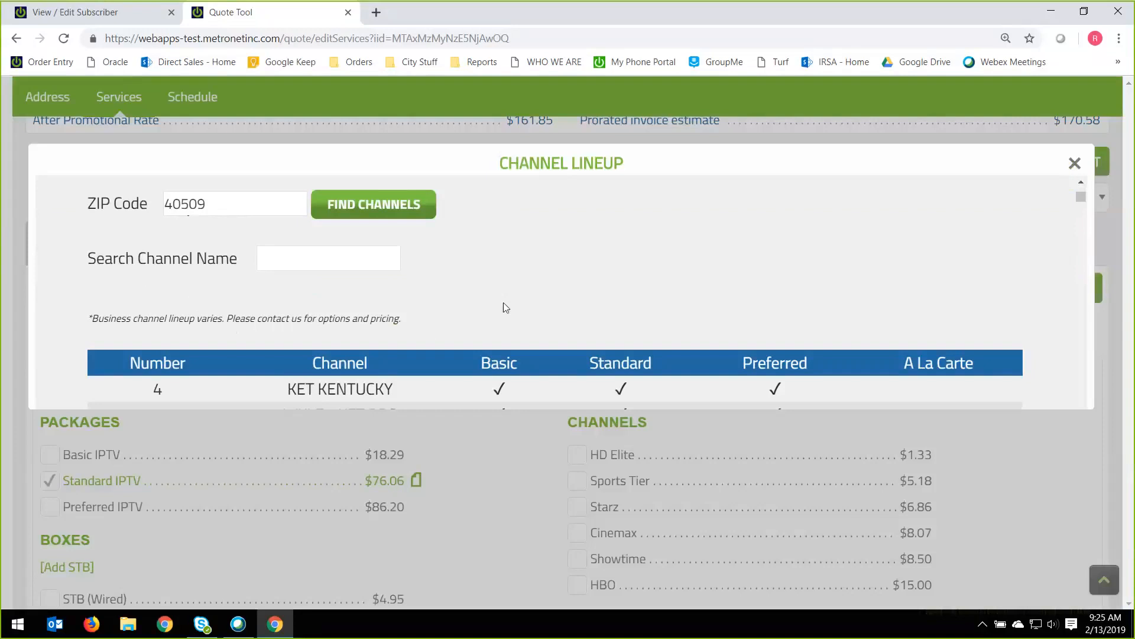
pyautogui.scroll(-1, 508, 302)
pyautogui.scroll(1, 534, 313)
pyautogui.scroll(-17, 552, 312)
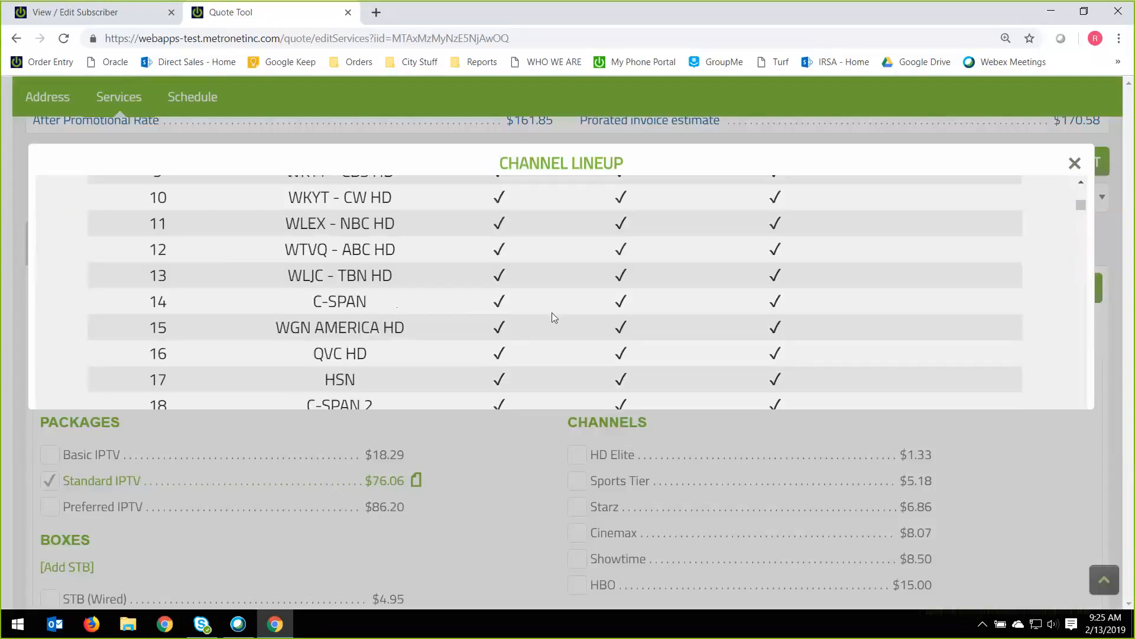
pyautogui.scroll(-7, 551, 312)
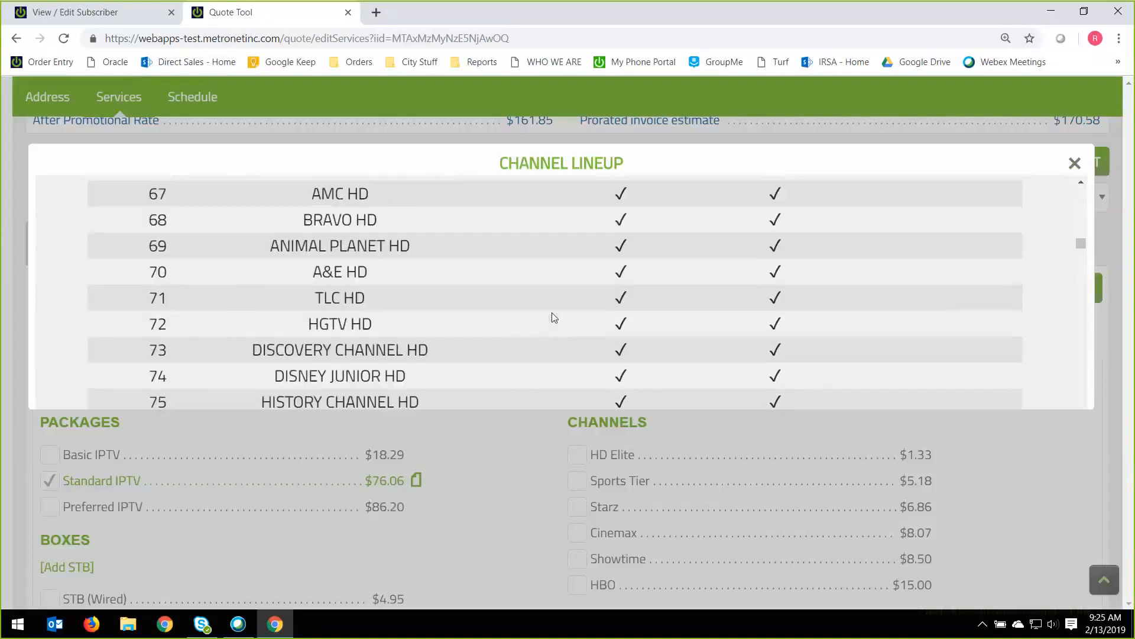
pyautogui.scroll(20, 552, 312)
pyautogui.scroll(3, 552, 313)
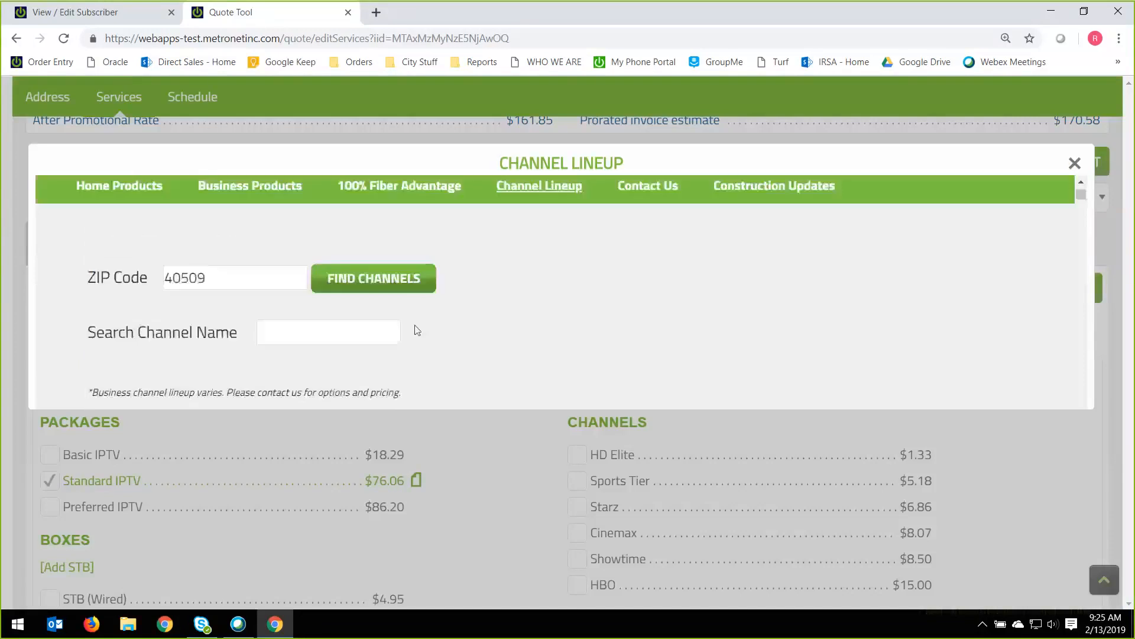
# Search the channel lineup for DIY, check which packages include it, and close the lineup.
pyautogui.click(381, 332)
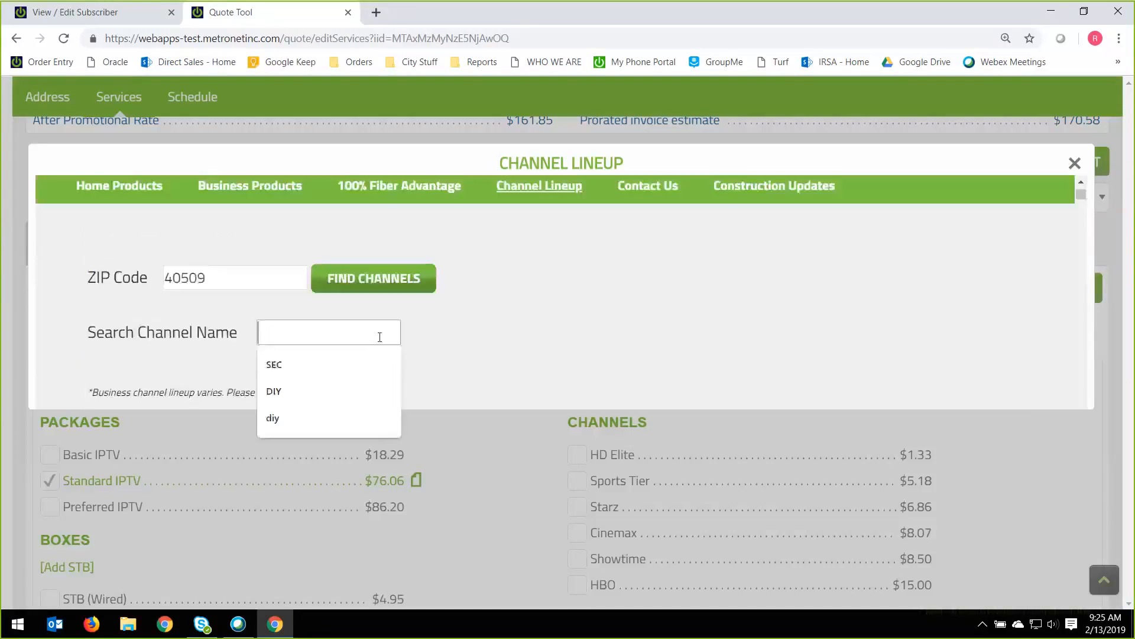
pyautogui.click(311, 389)
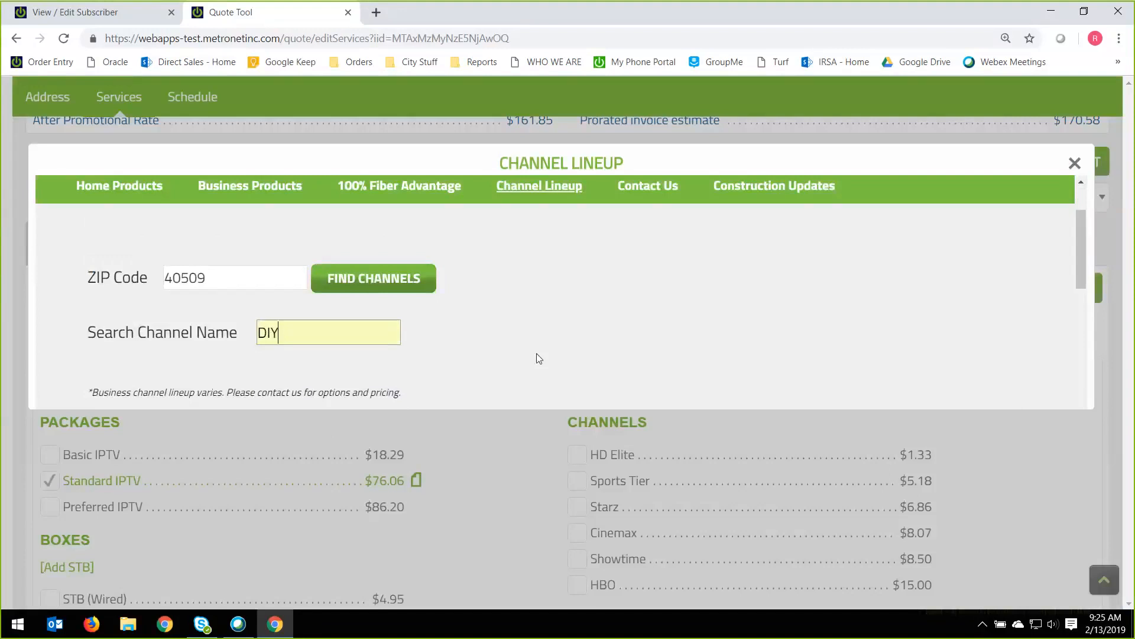
pyautogui.scroll(-2, 524, 352)
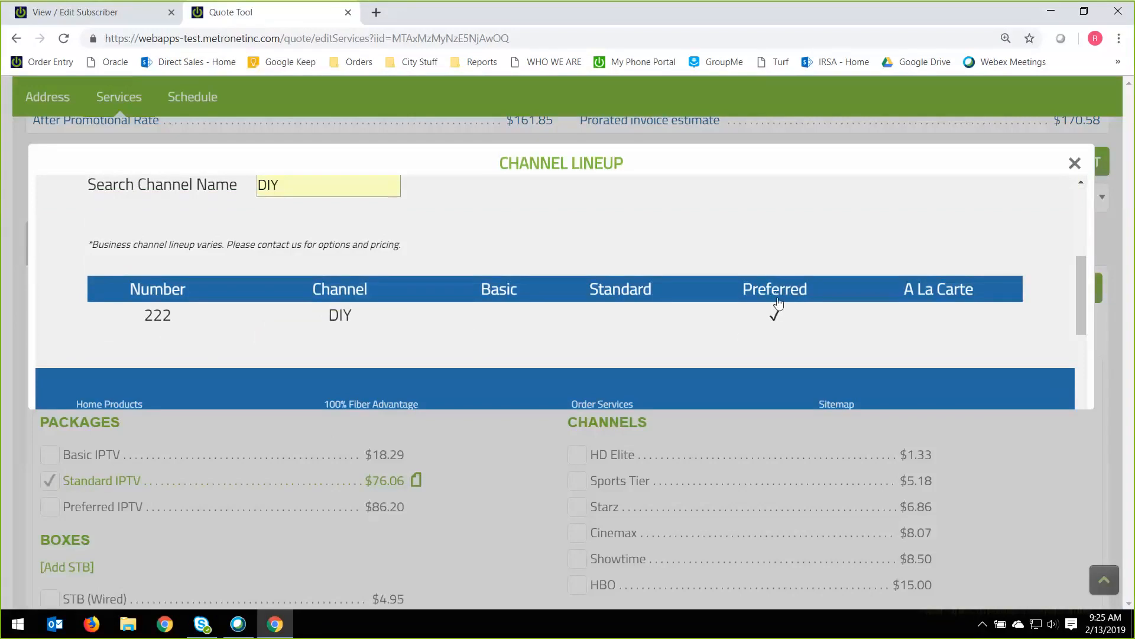
pyautogui.scroll(4, 779, 303)
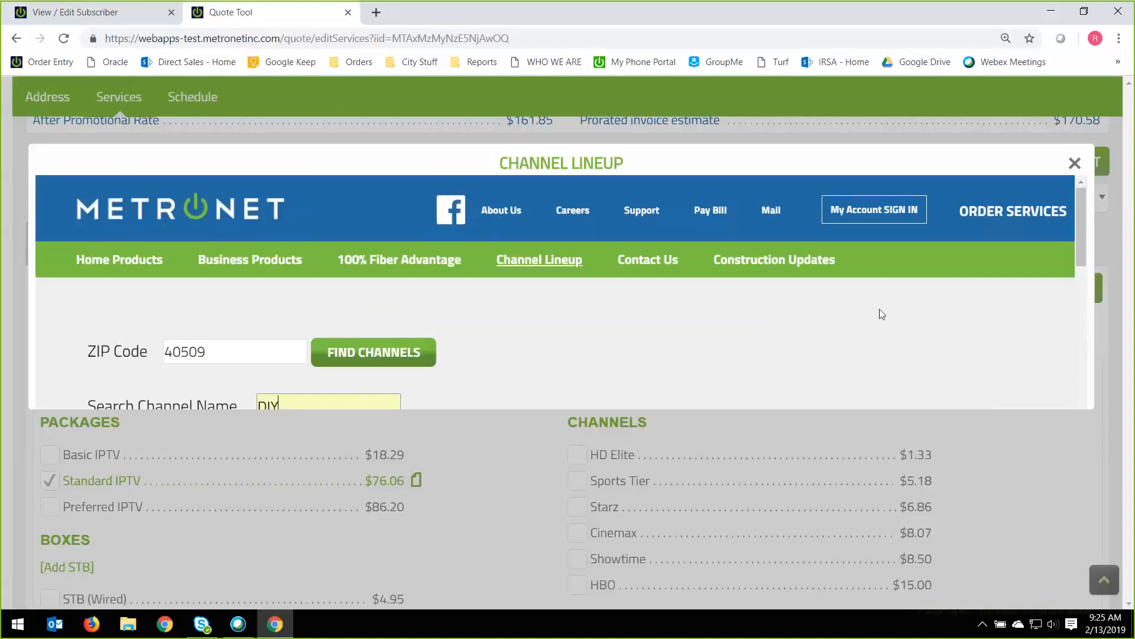
pyautogui.click(1075, 165)
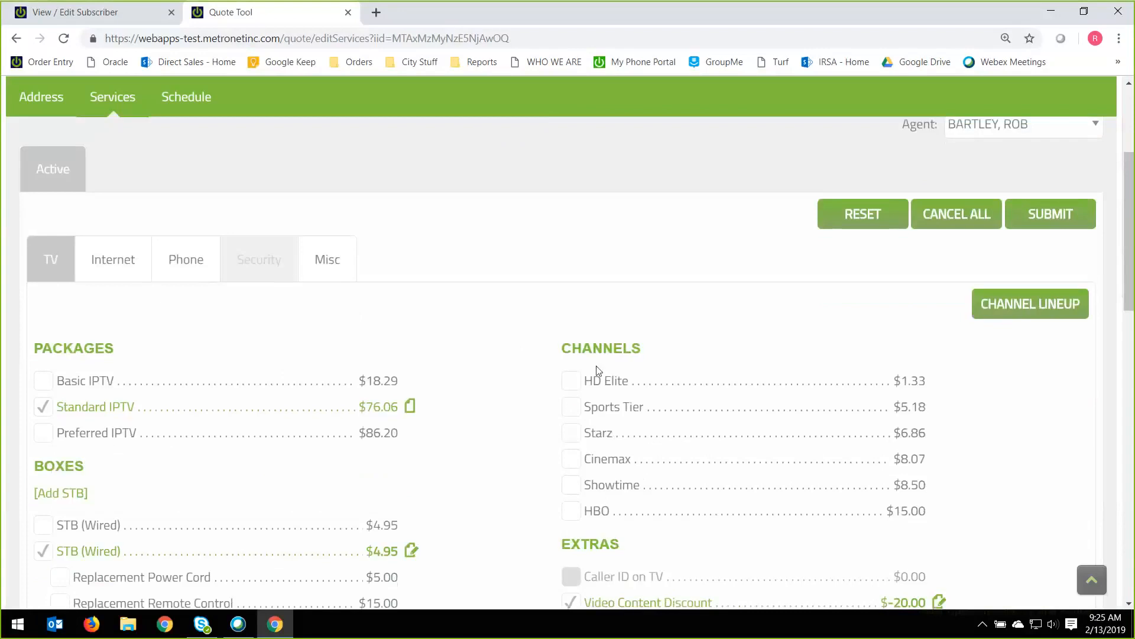
# Go over the optional TV channels, trying out the Showtime add-on and deselecting it again.
pyautogui.doubleClick(598, 349)
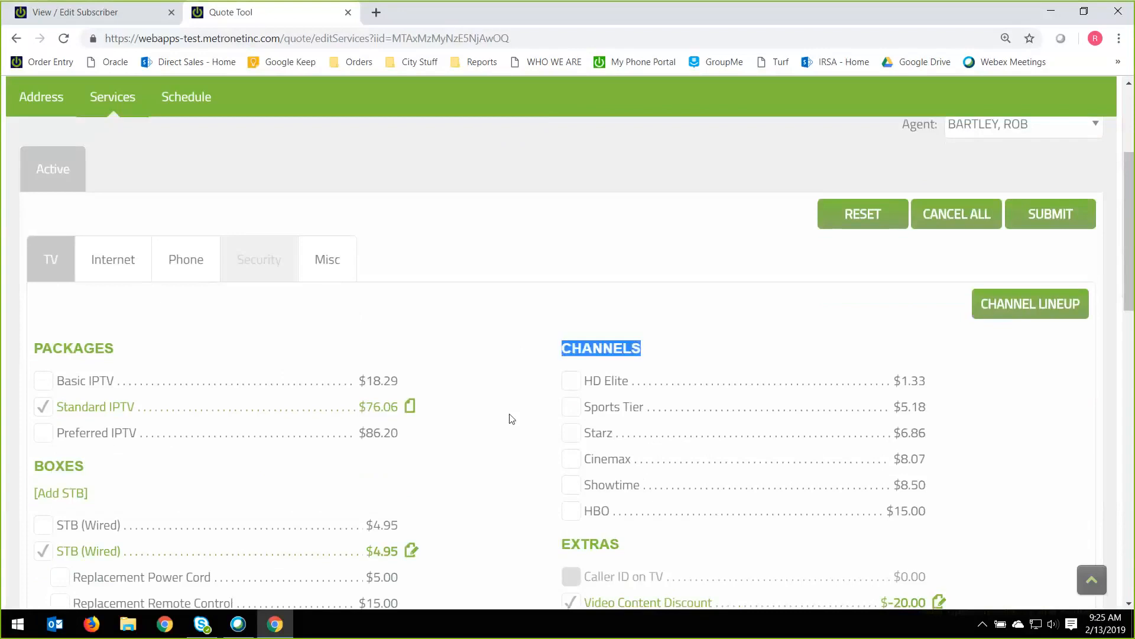
pyautogui.click(606, 413)
pyautogui.click(604, 411)
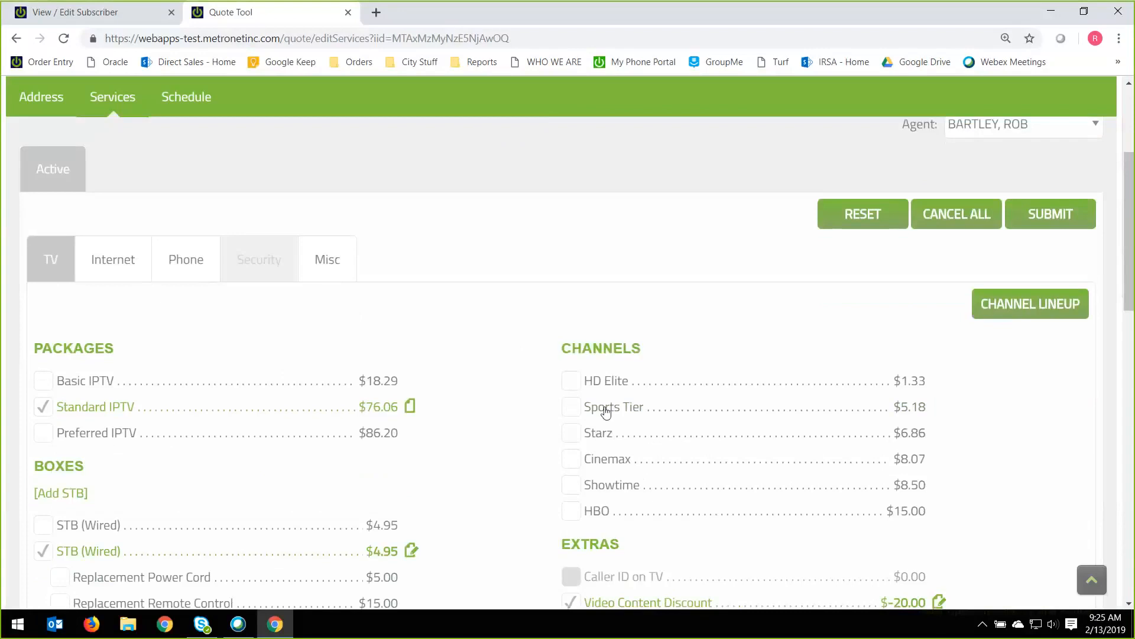
pyautogui.click(599, 438)
pyautogui.click(598, 439)
pyautogui.doubleClick(603, 459)
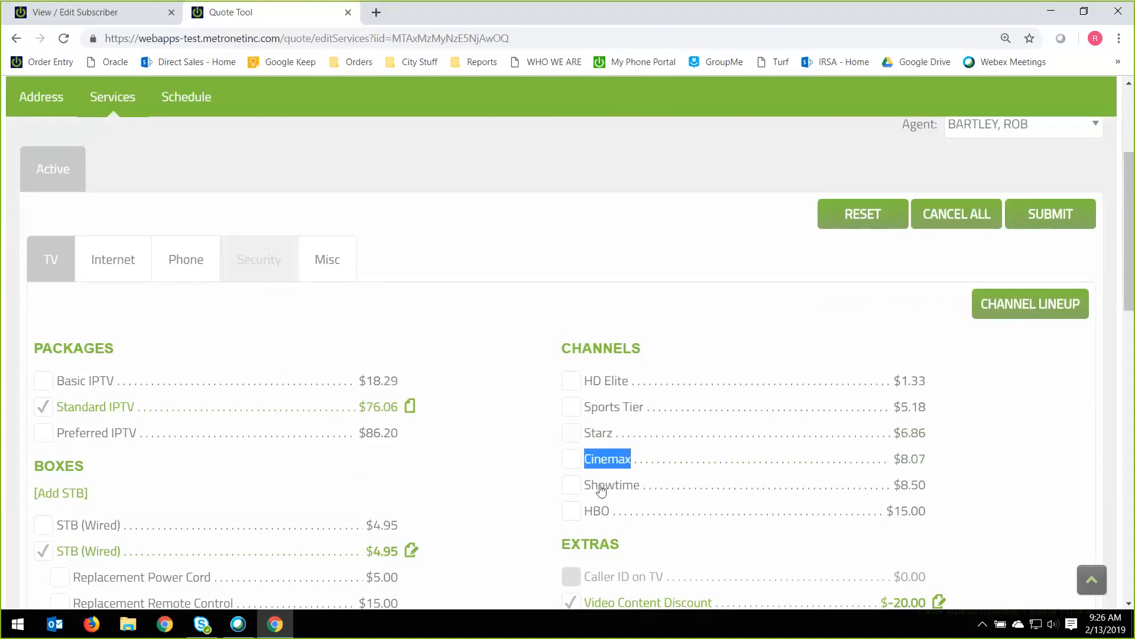
pyautogui.click(600, 509)
pyautogui.doubleClick(599, 512)
pyautogui.click(600, 485)
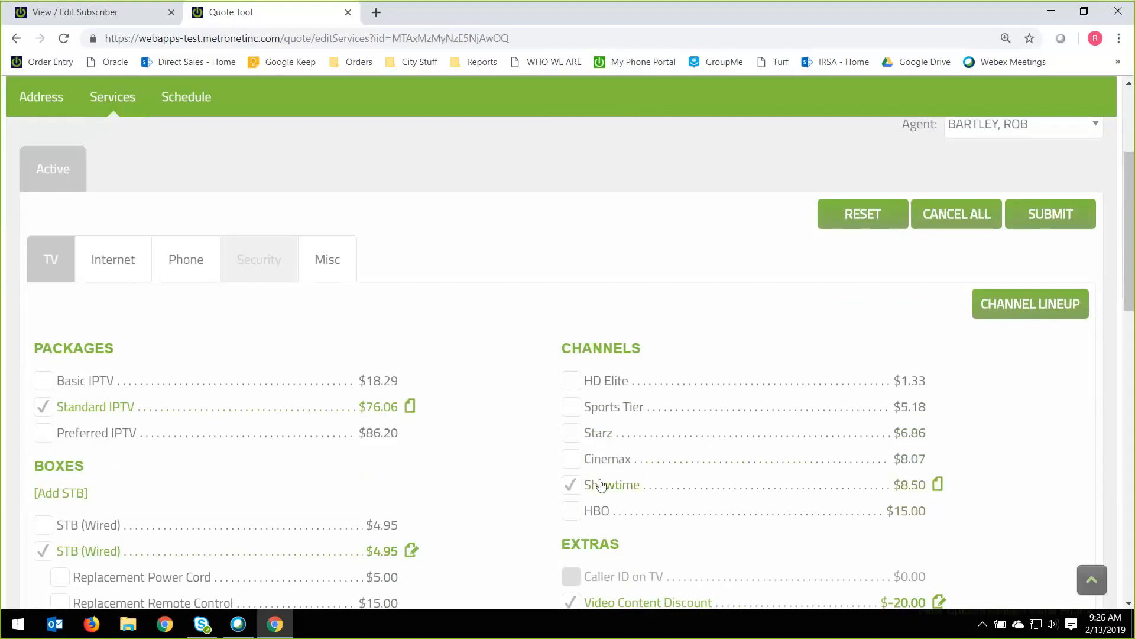
pyautogui.scroll(-3, 498, 480)
pyautogui.scroll(-1, 492, 477)
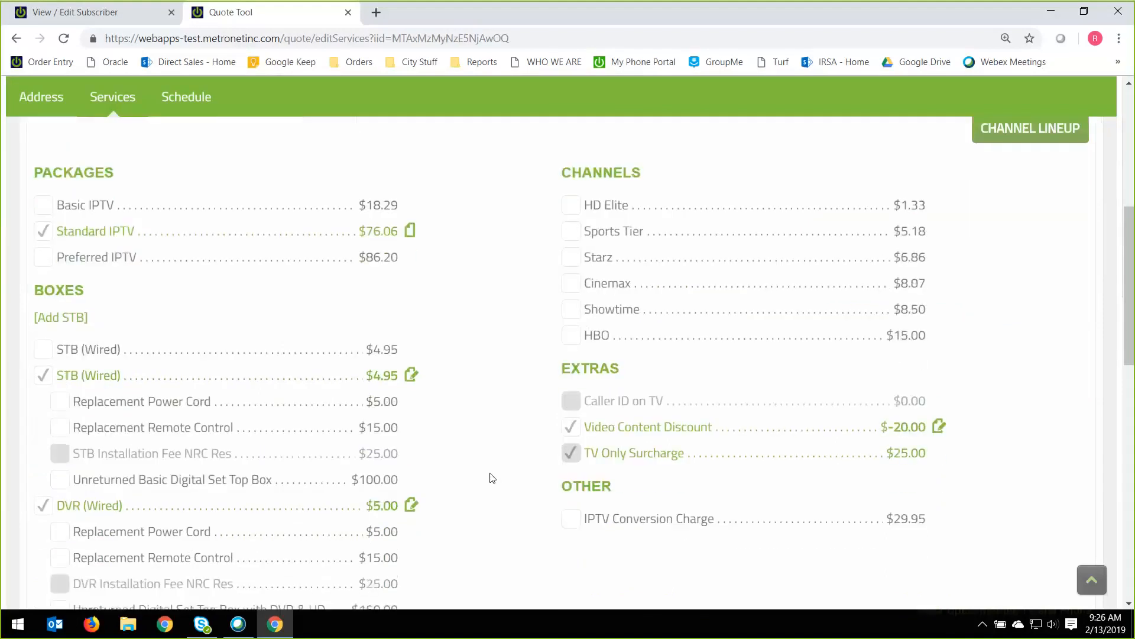
# Add the 500M / 100M internet package and apply its rate plan "Promo - $59.95 first 12 months".
pyautogui.scroll(6, 488, 474)
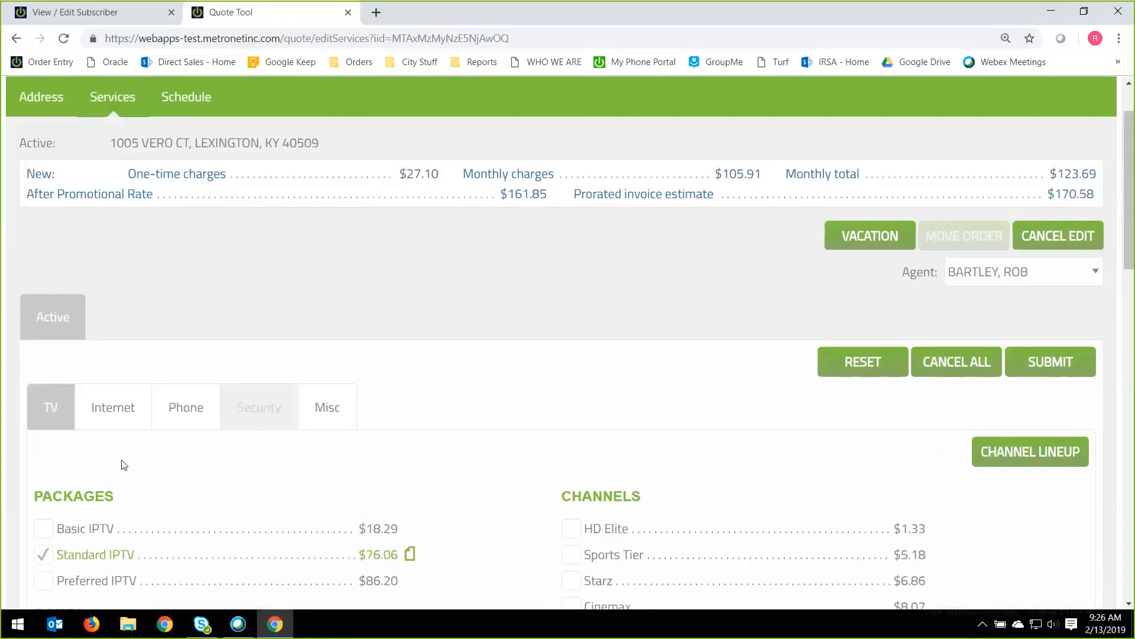
pyautogui.click(119, 417)
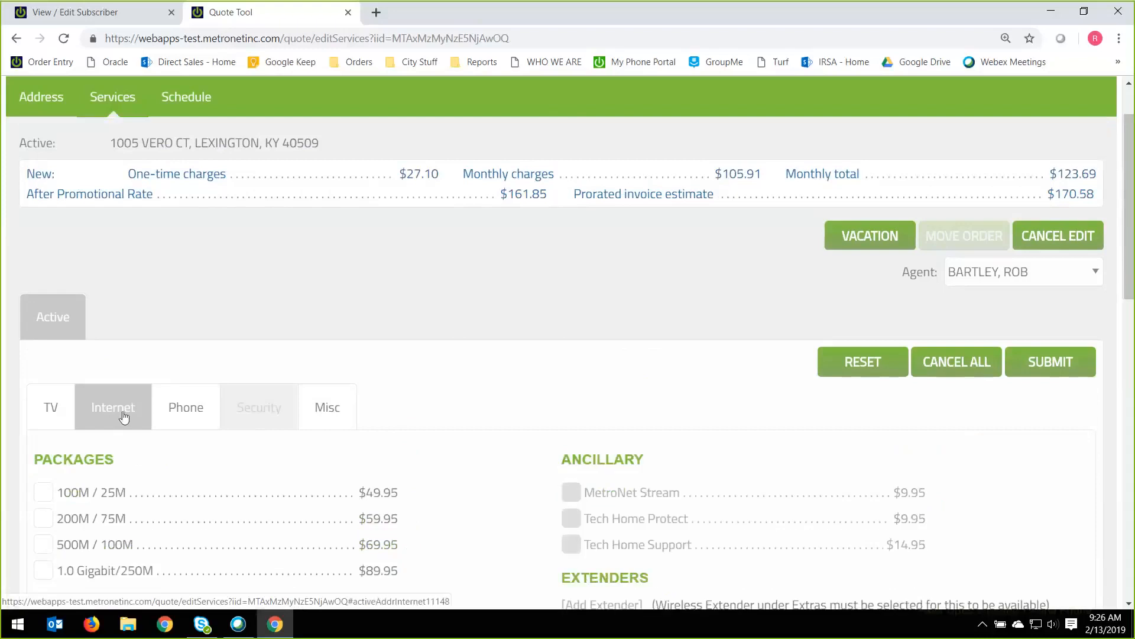
pyautogui.scroll(-2, 185, 433)
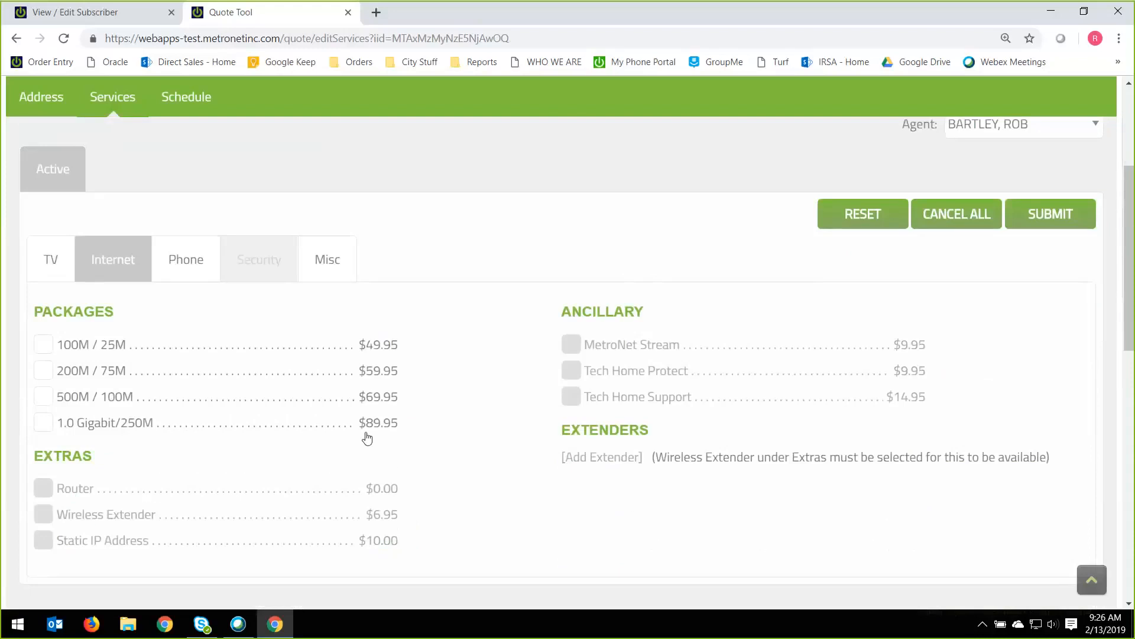
pyautogui.click(43, 396)
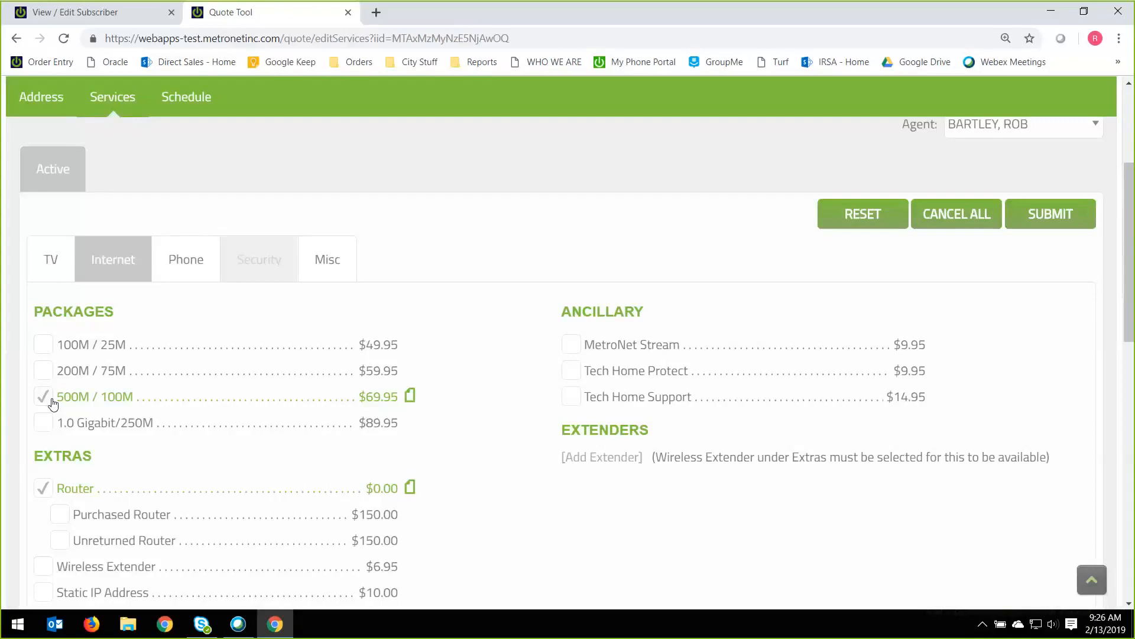
pyautogui.click(410, 397)
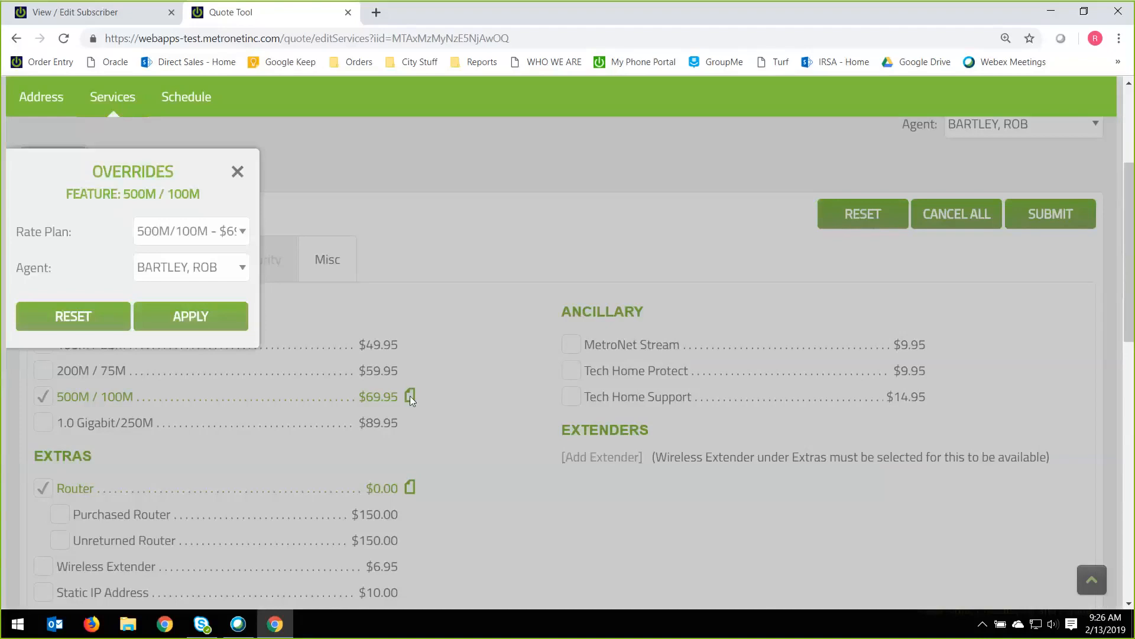
pyautogui.click(170, 235)
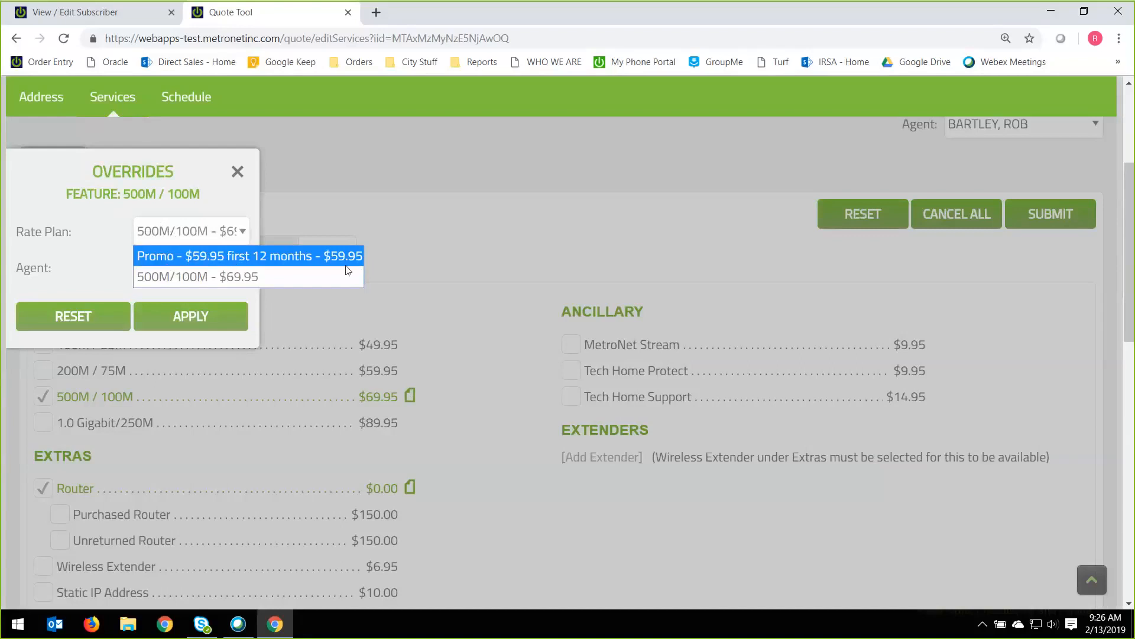
pyautogui.click(289, 257)
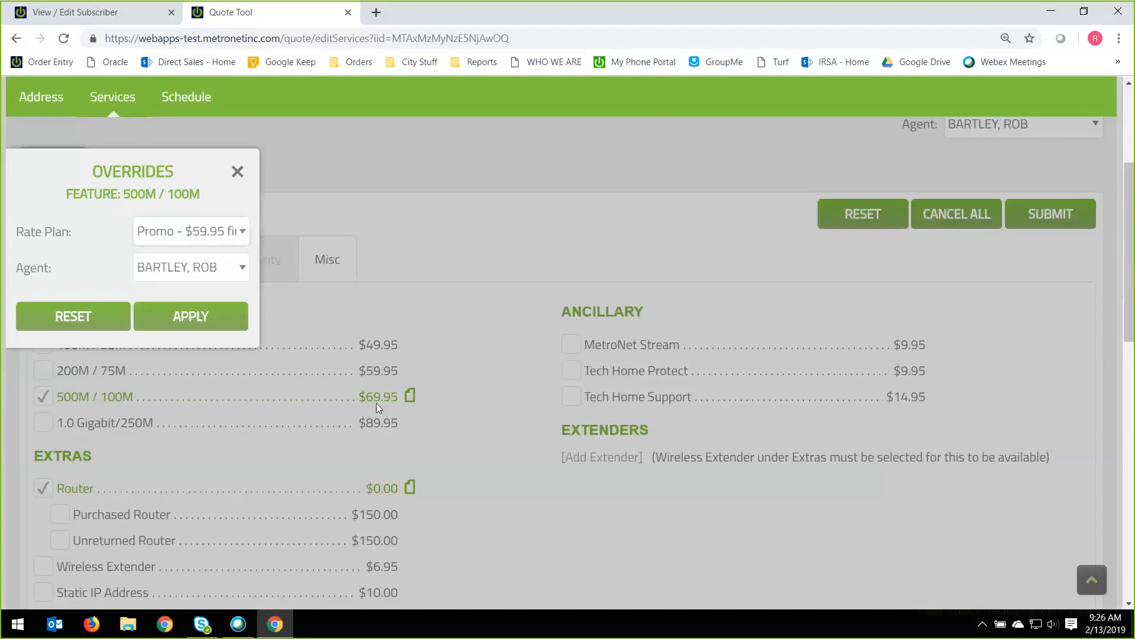
pyautogui.click(223, 324)
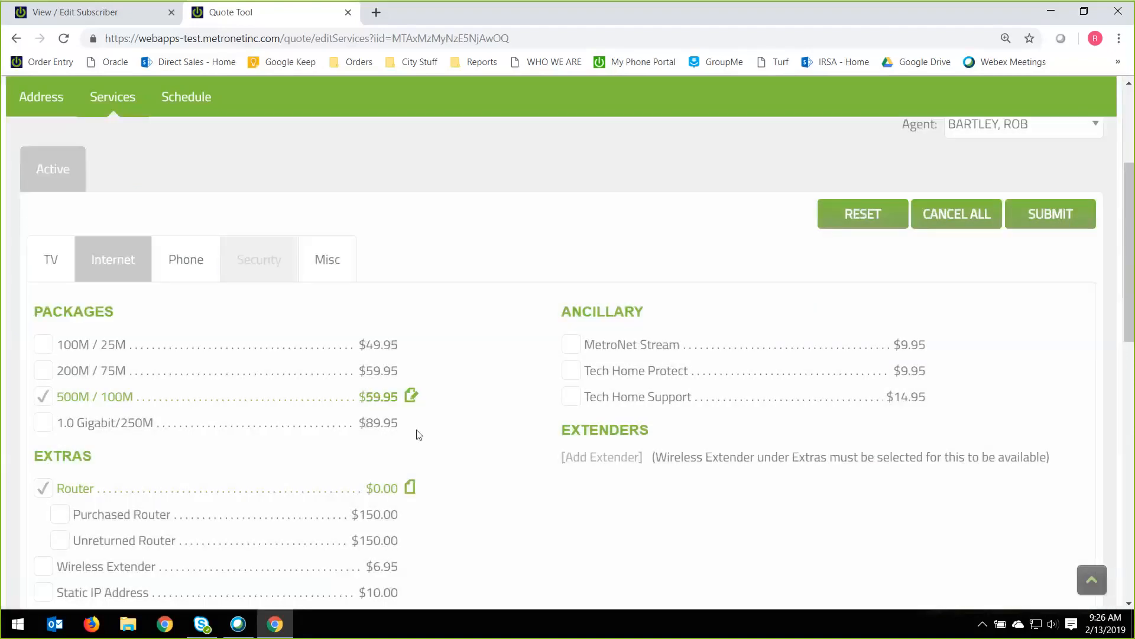
# Deselect and reselect the Router under the internet extras, and add the Wireless Extender.
pyautogui.scroll(-1, 476, 438)
pyautogui.scroll(-2, 476, 438)
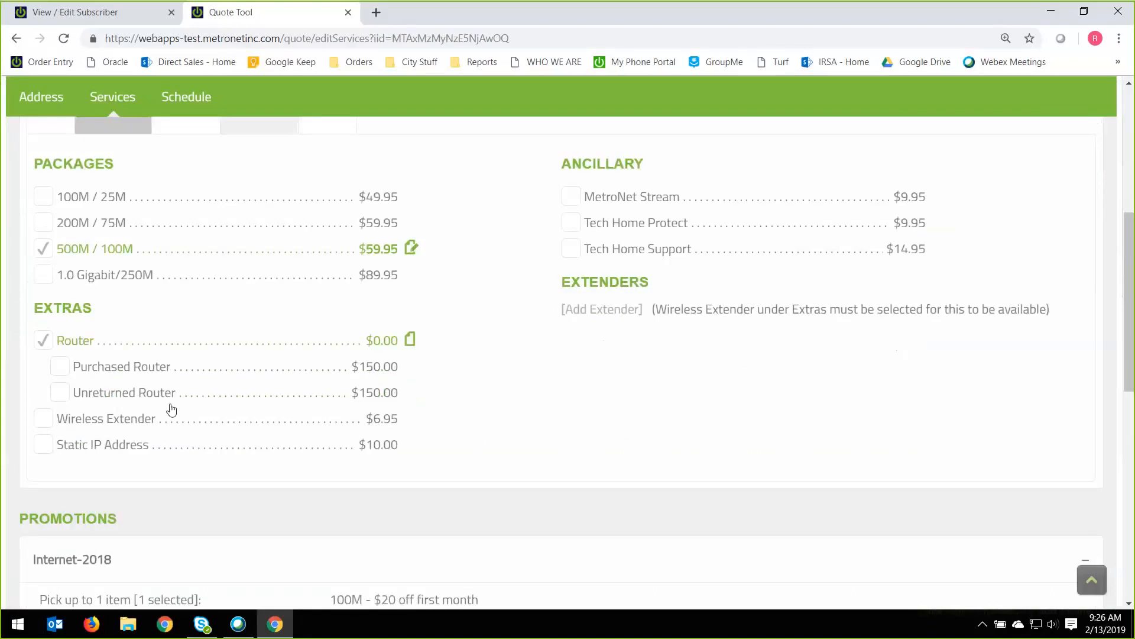
pyautogui.click(44, 342)
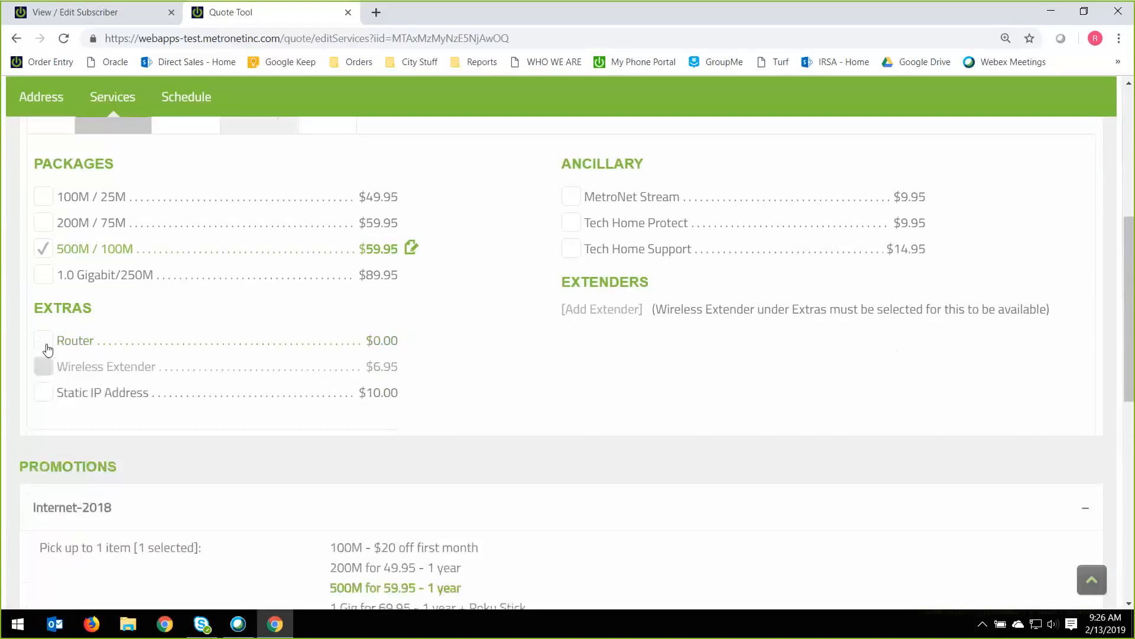
pyautogui.click(46, 345)
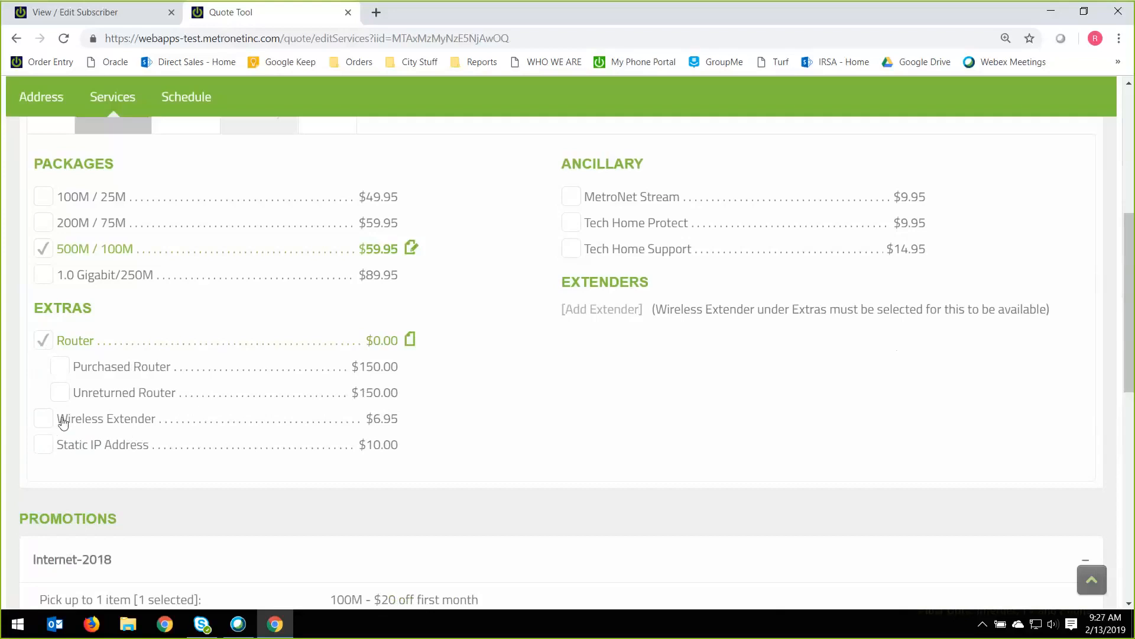
pyautogui.click(45, 421)
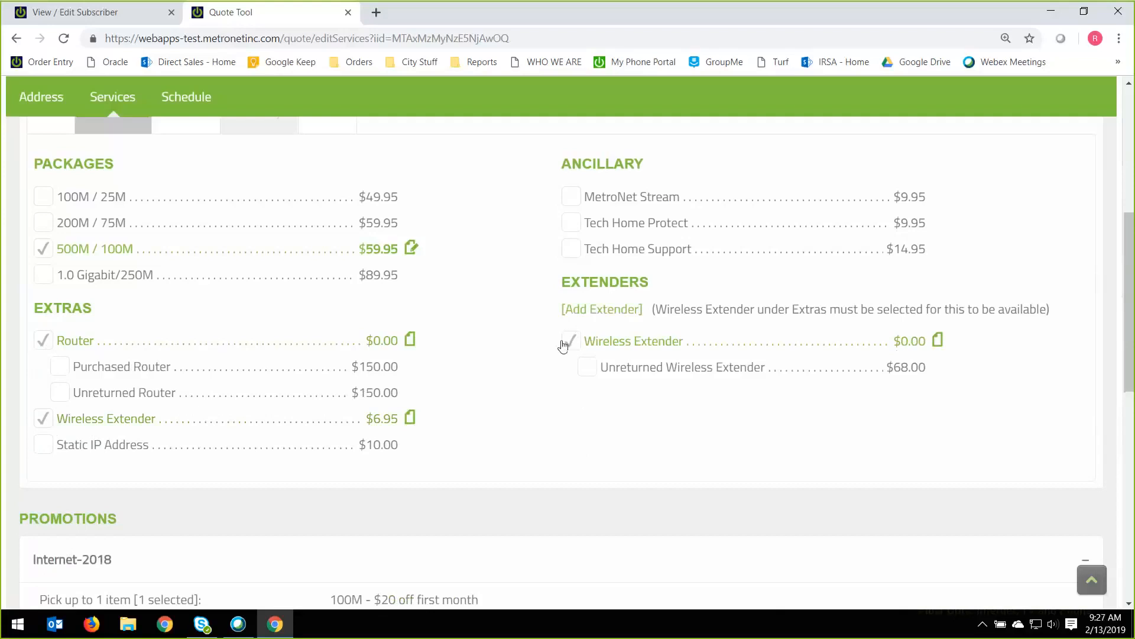
# Add the Fiber Phone 1000 package to the first phone line and look at the second line's options.
pyautogui.scroll(1, 544, 429)
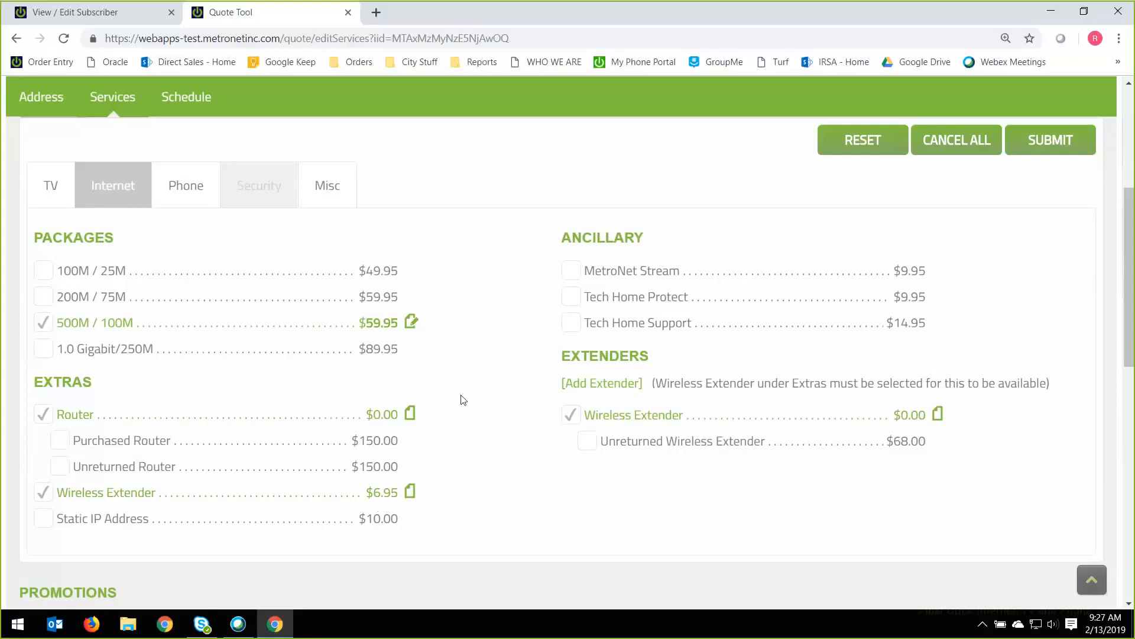
pyautogui.click(194, 202)
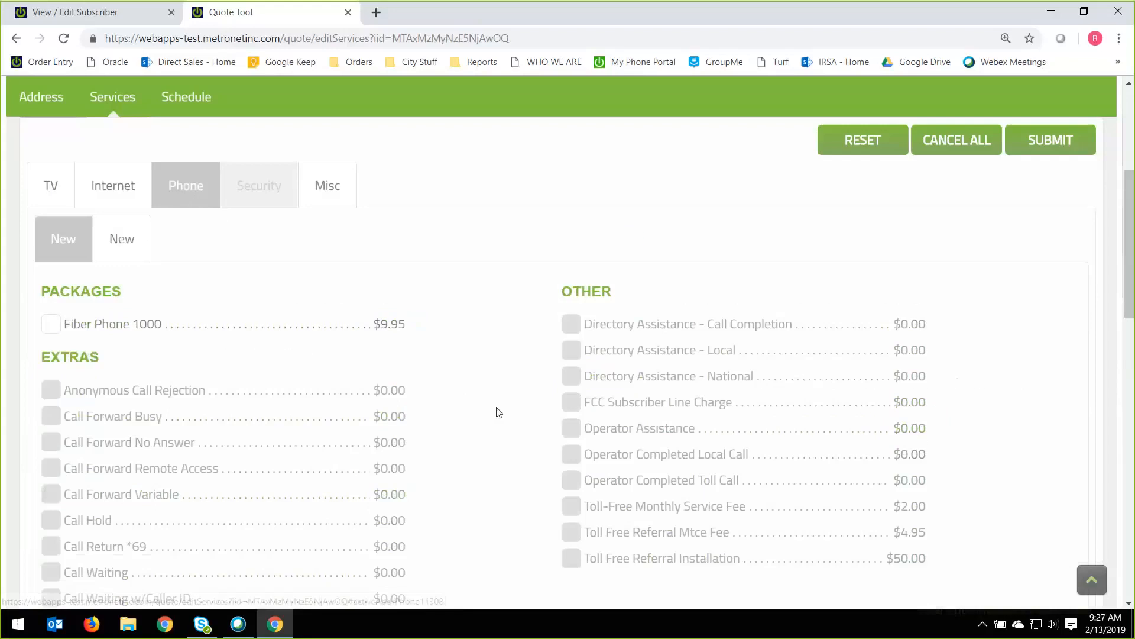
pyautogui.click(51, 325)
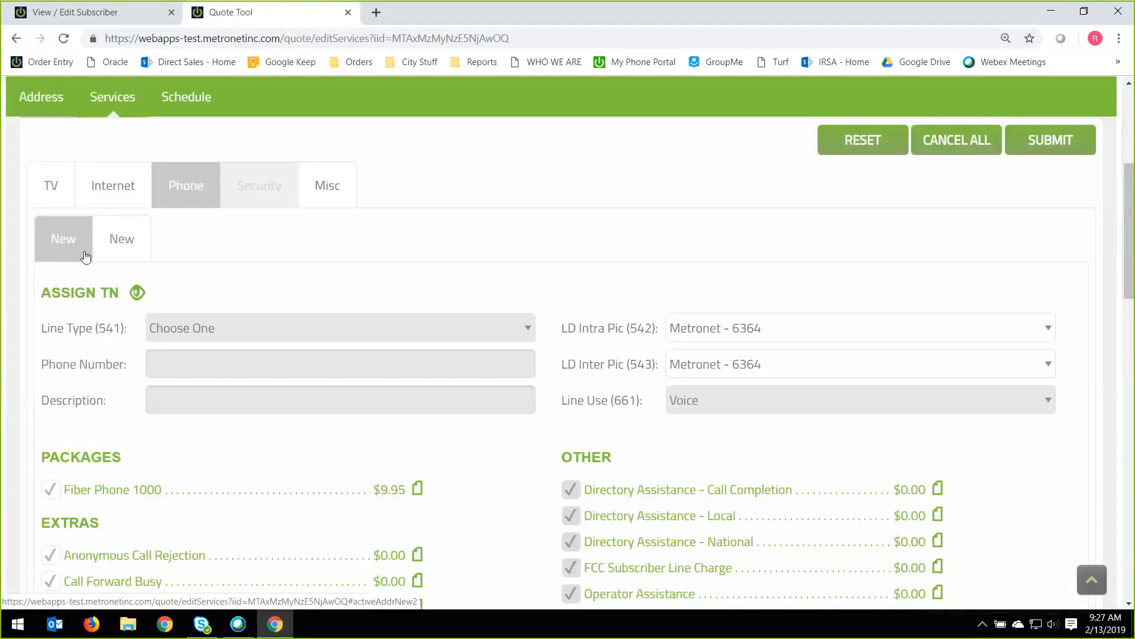
pyautogui.click(116, 256)
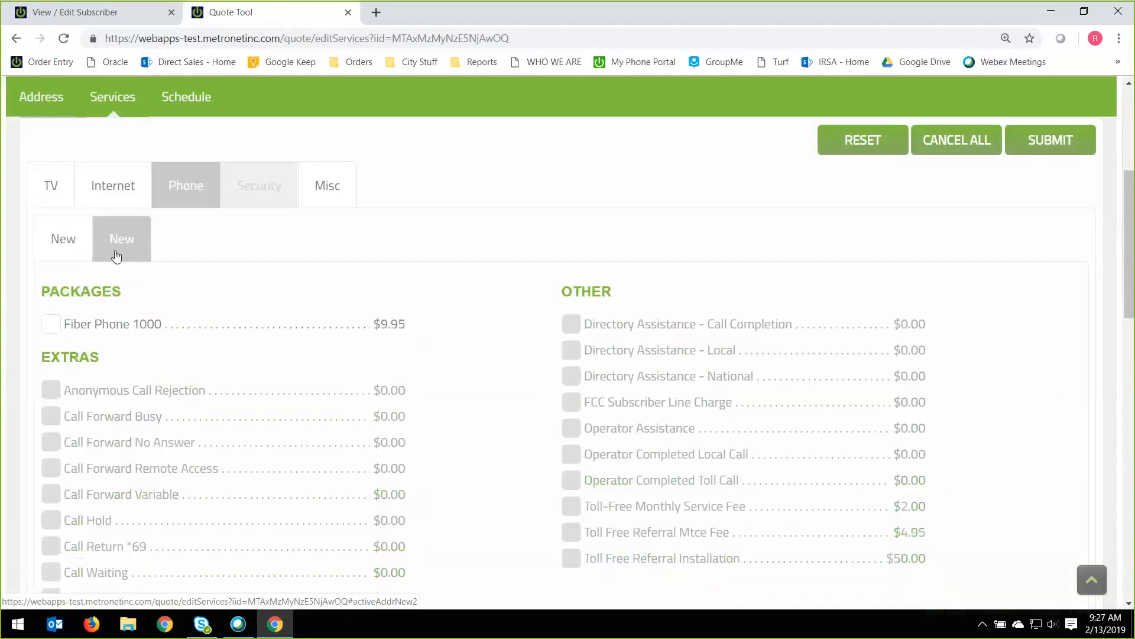
pyautogui.click(69, 236)
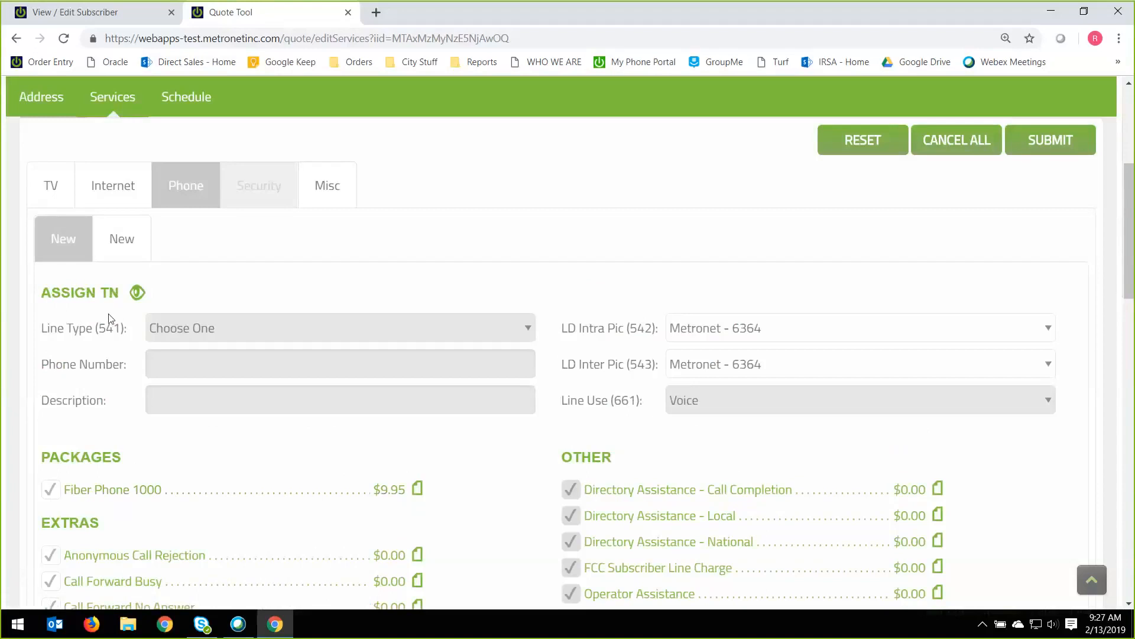
# Apply the rate plan "Promo - $0.00 for 24 months" to the Fiber Phone 1000 package.
pyautogui.scroll(-1, 110, 316)
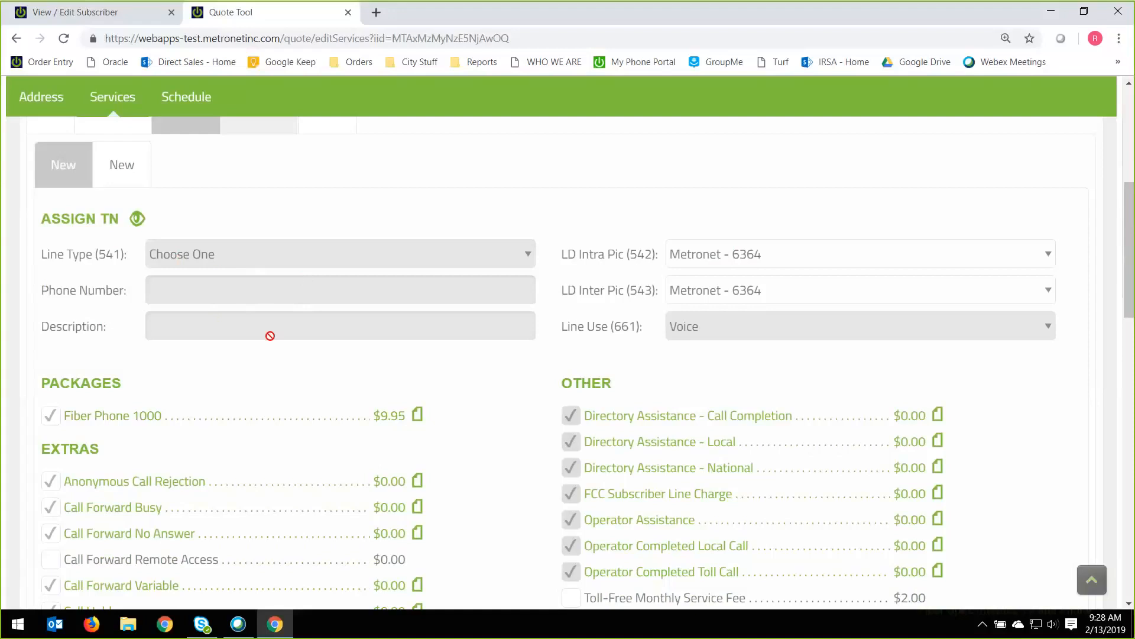
pyautogui.scroll(-1, 272, 337)
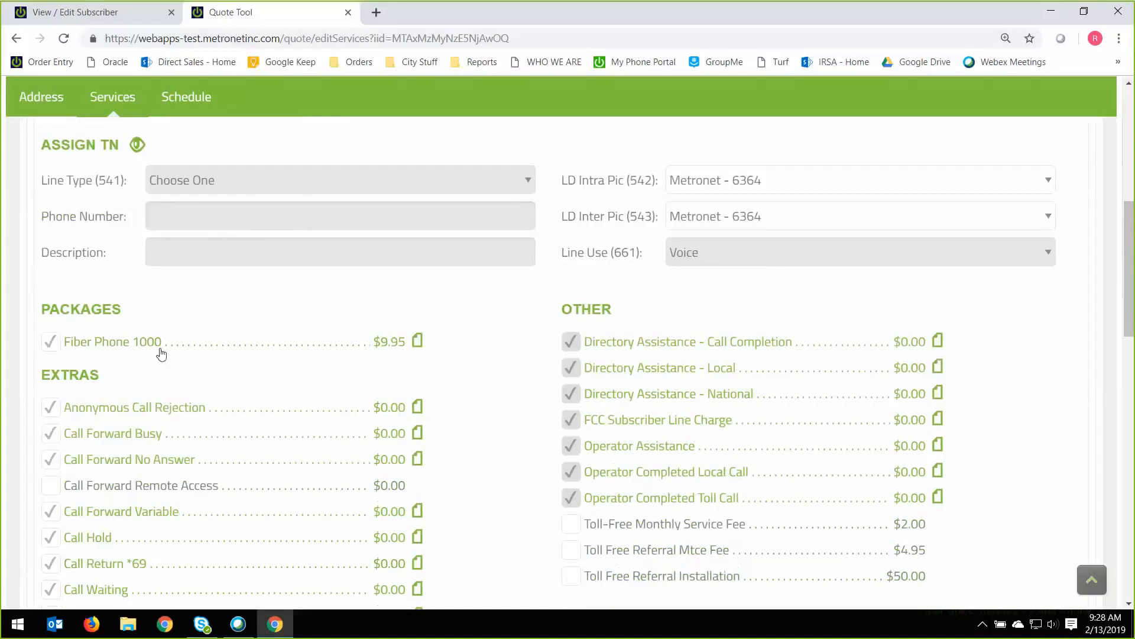
pyautogui.click(418, 347)
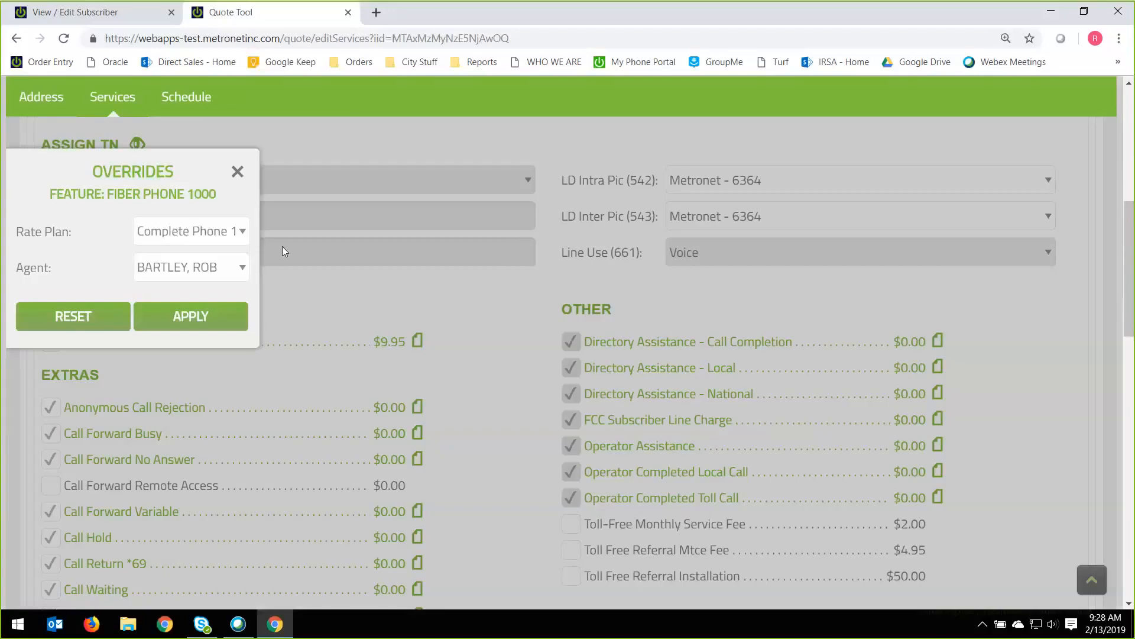
pyautogui.click(229, 232)
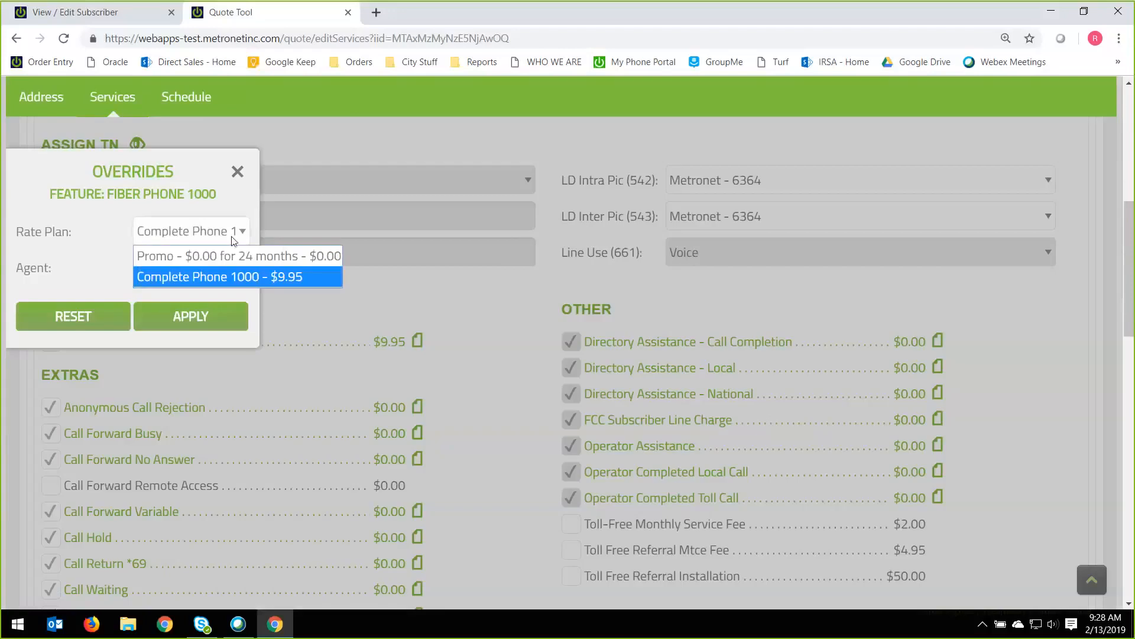
pyautogui.click(235, 263)
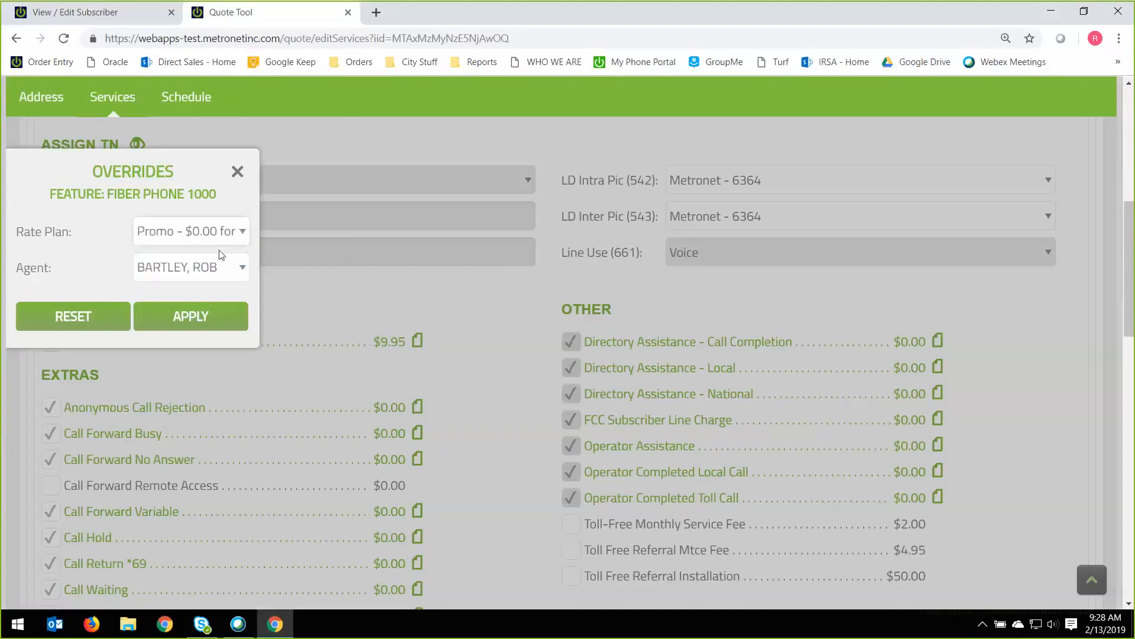
pyautogui.click(219, 315)
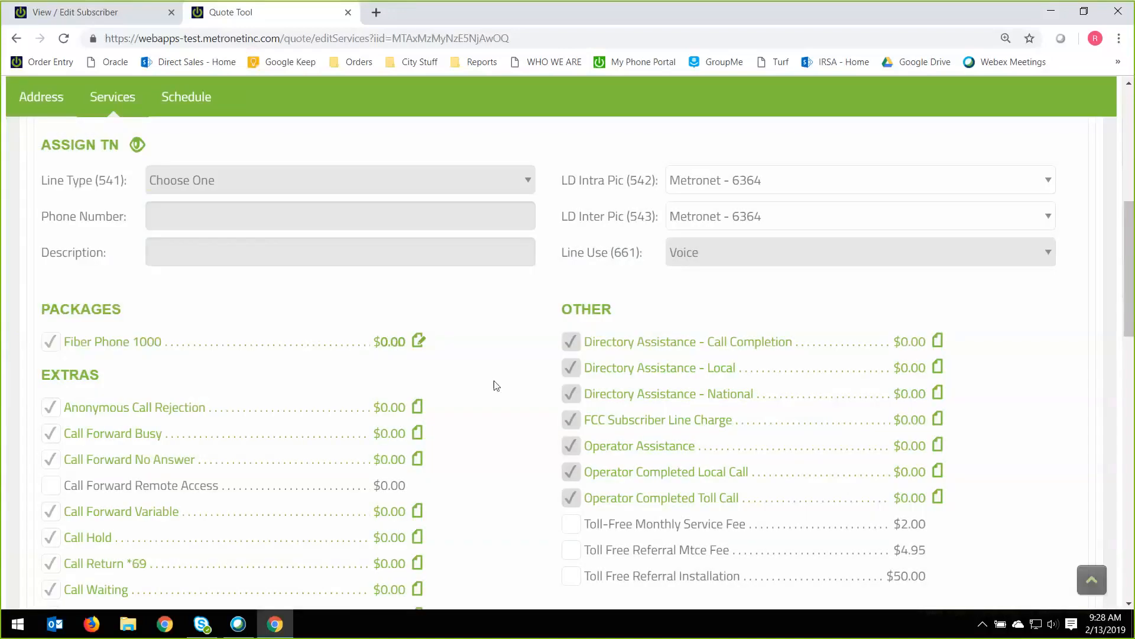
# Review the first phone line's extras, from the call forwarding features down to Voice Mail and the listing options.
pyautogui.scroll(-1, 490, 438)
pyautogui.scroll(-3, 490, 436)
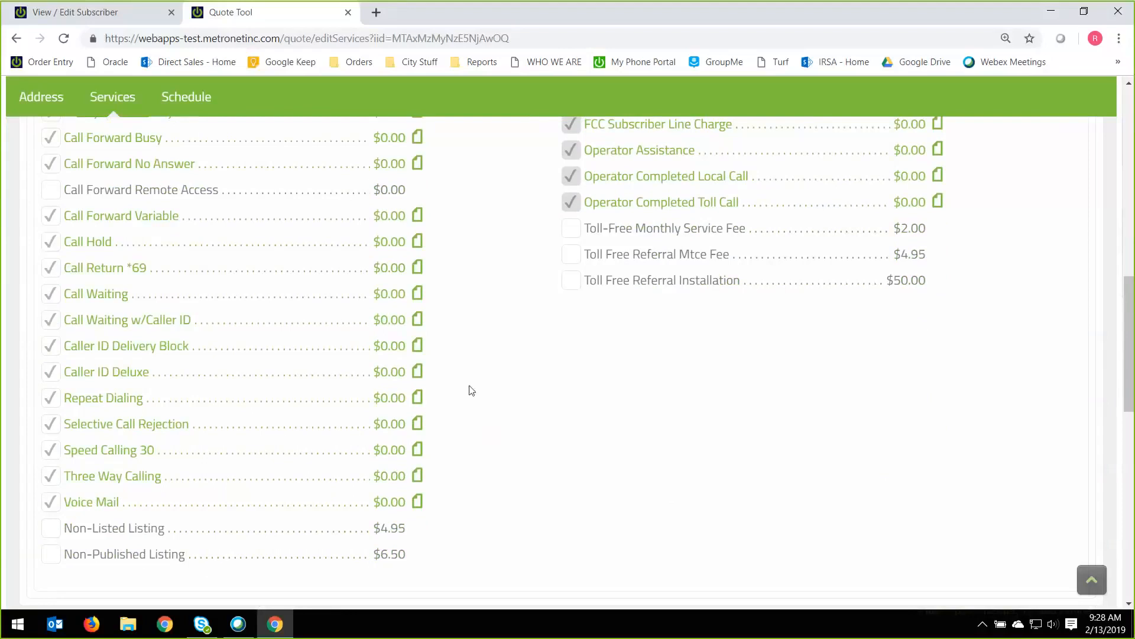
pyautogui.scroll(1, 474, 387)
pyautogui.scroll(1, 472, 388)
pyautogui.scroll(-2, 472, 388)
pyautogui.click(51, 504)
pyautogui.scroll(5, 516, 479)
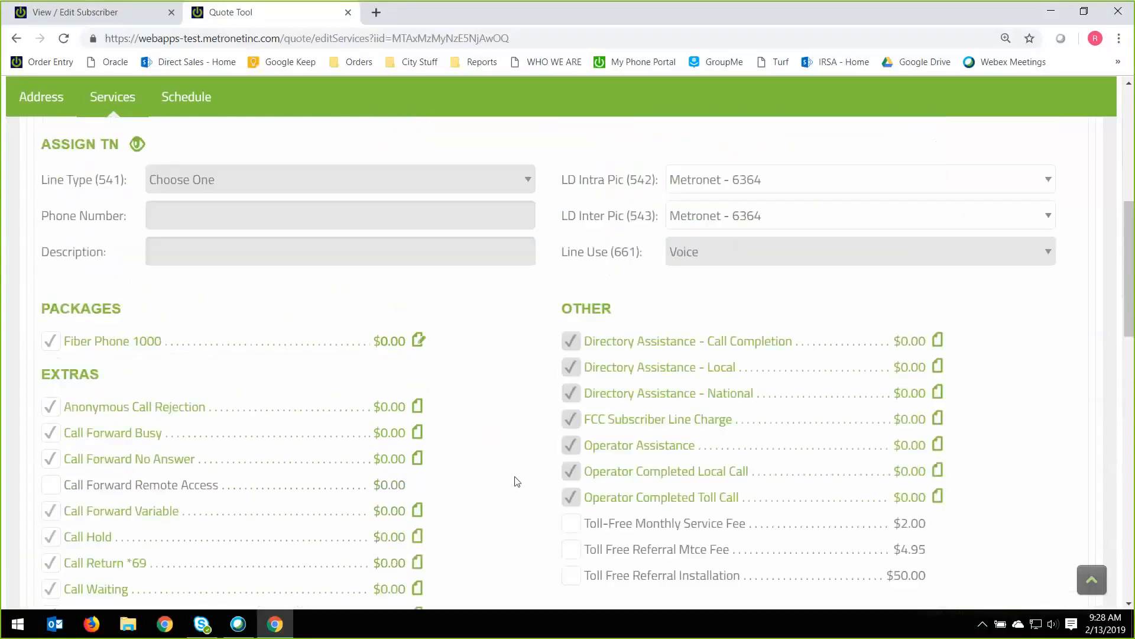
pyautogui.scroll(3, 505, 473)
pyautogui.scroll(1, 286, 299)
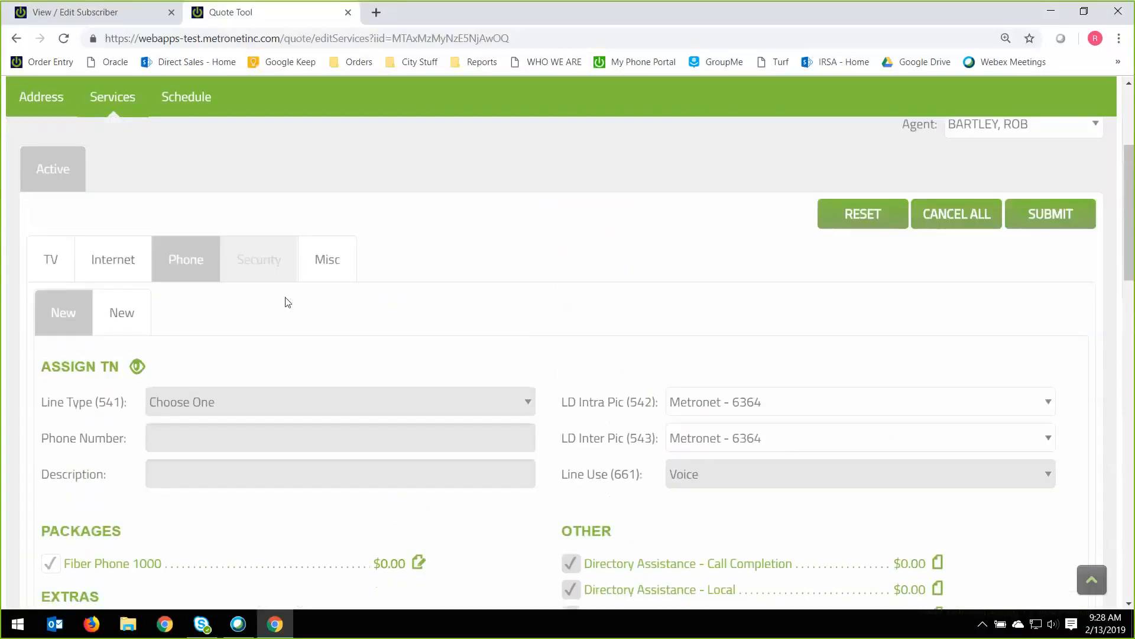
# Open the ACH credit form for the Auto-Draft Credit among the miscellaneous services and close it without entering bank details.
pyautogui.click(335, 273)
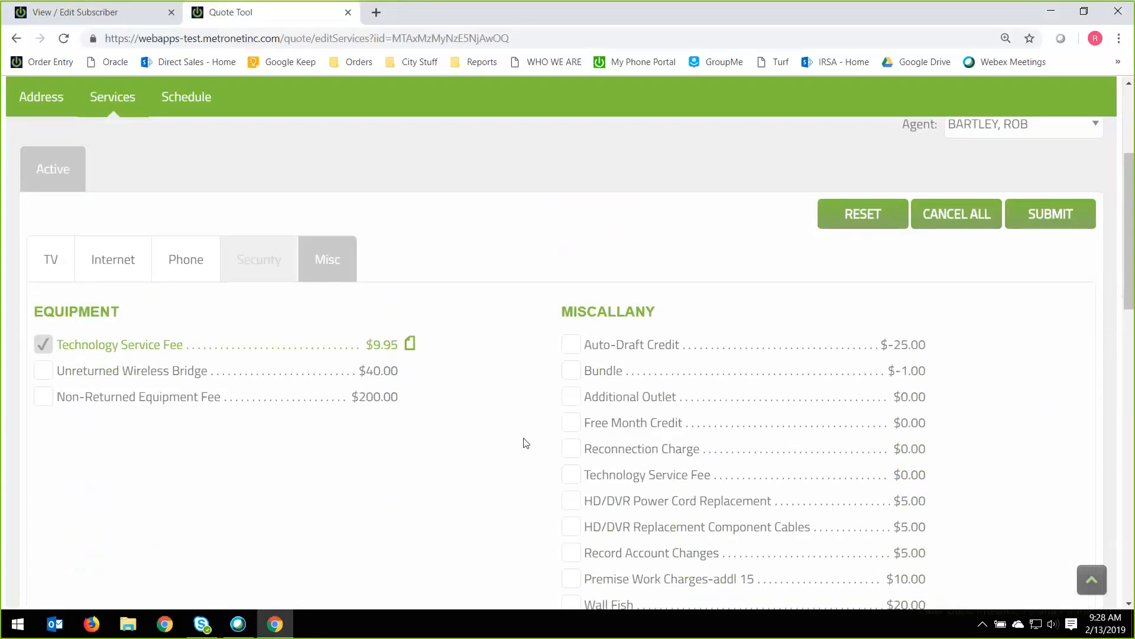
pyautogui.scroll(1, 526, 443)
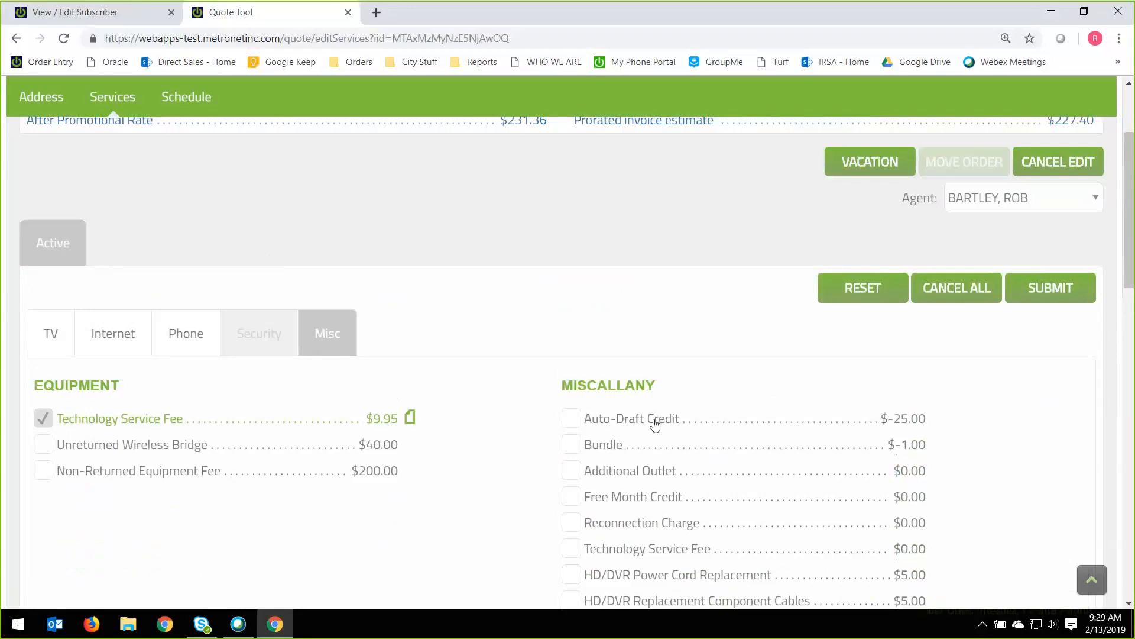
pyautogui.click(577, 420)
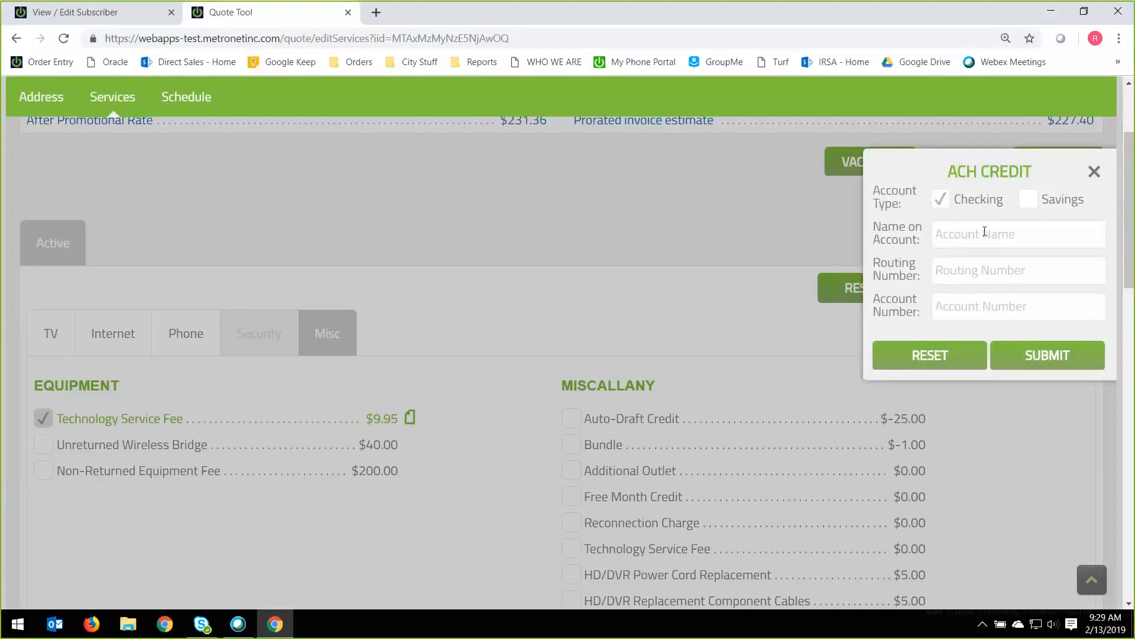
pyautogui.click(1095, 173)
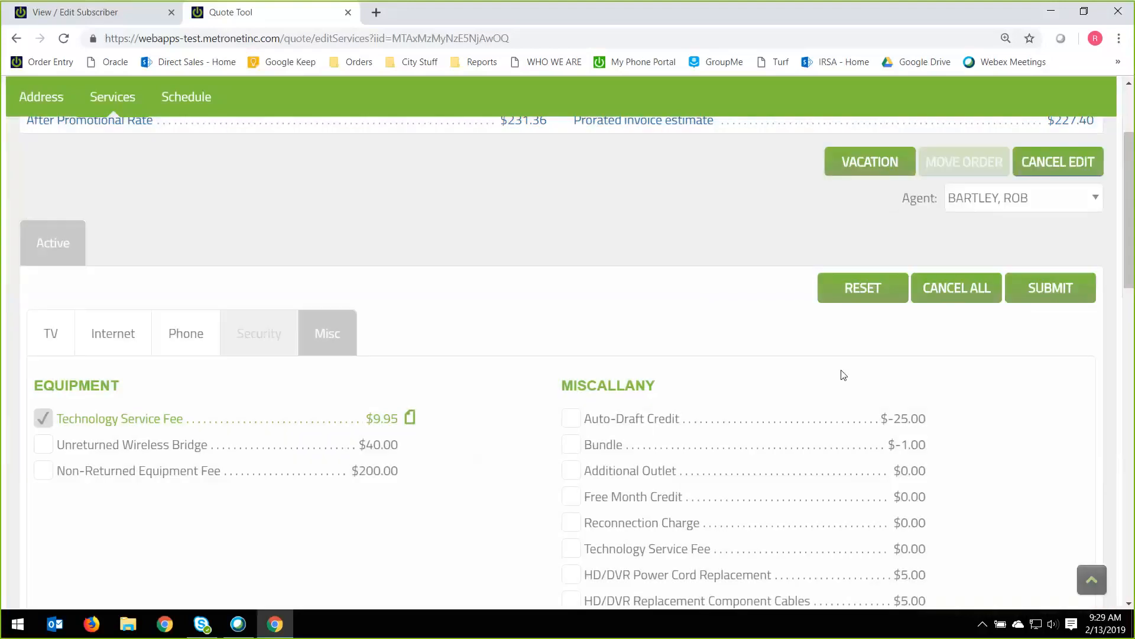
# Try out the ONT Battery Backup among the miscellaneous charges, check the one-time charges, and remove it again.
pyautogui.scroll(-1, 538, 491)
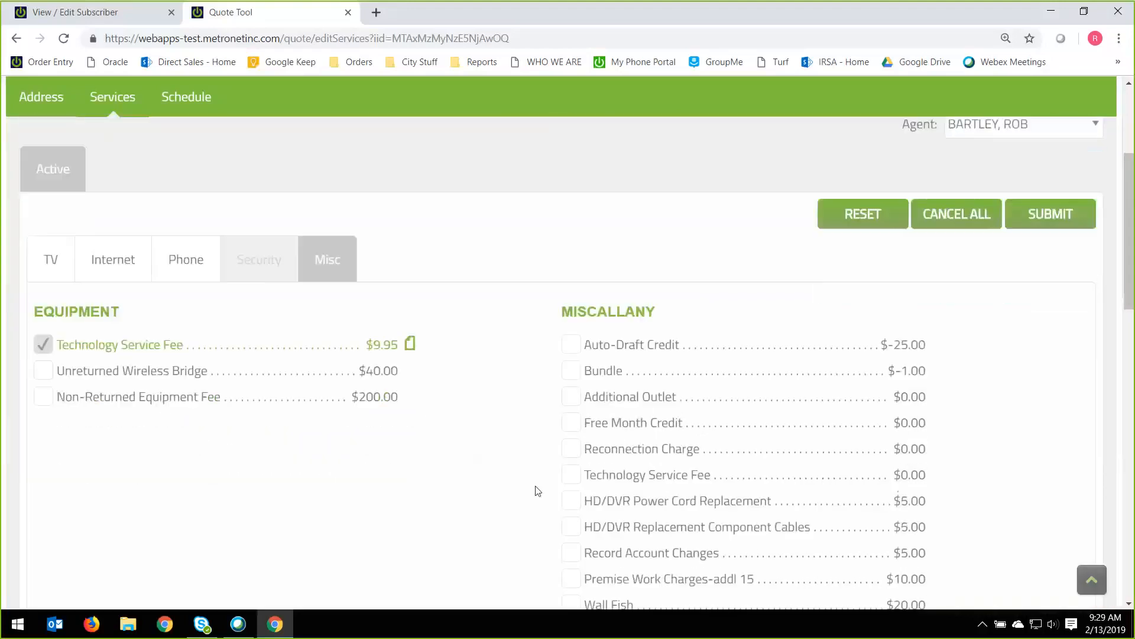
pyautogui.scroll(-1, 538, 490)
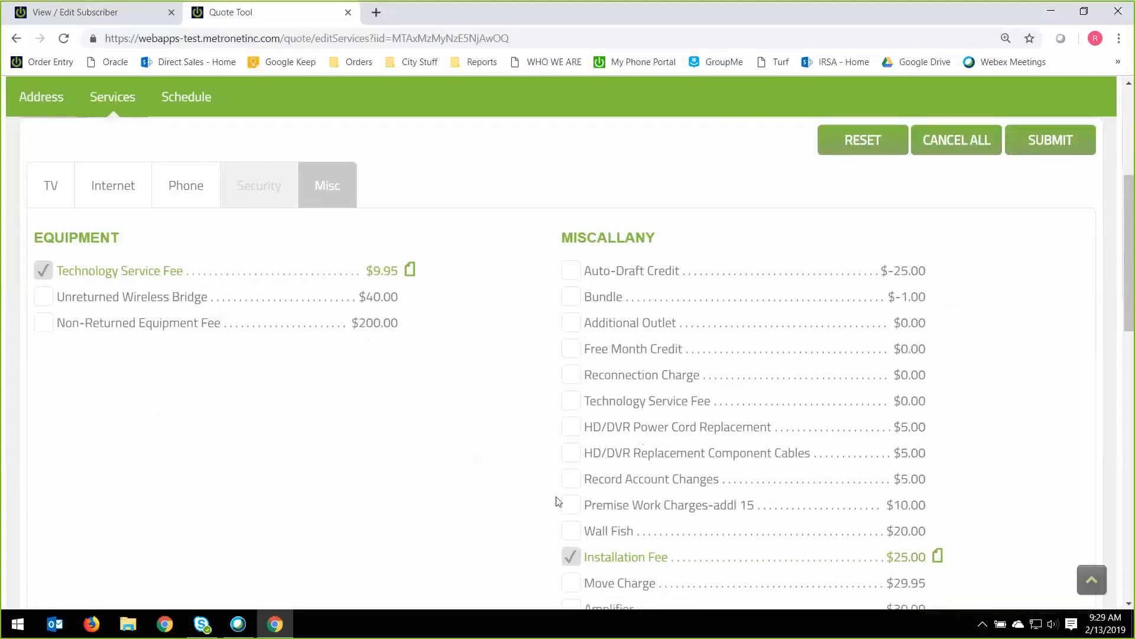
pyautogui.scroll(-1, 529, 517)
pyautogui.scroll(-2, 529, 517)
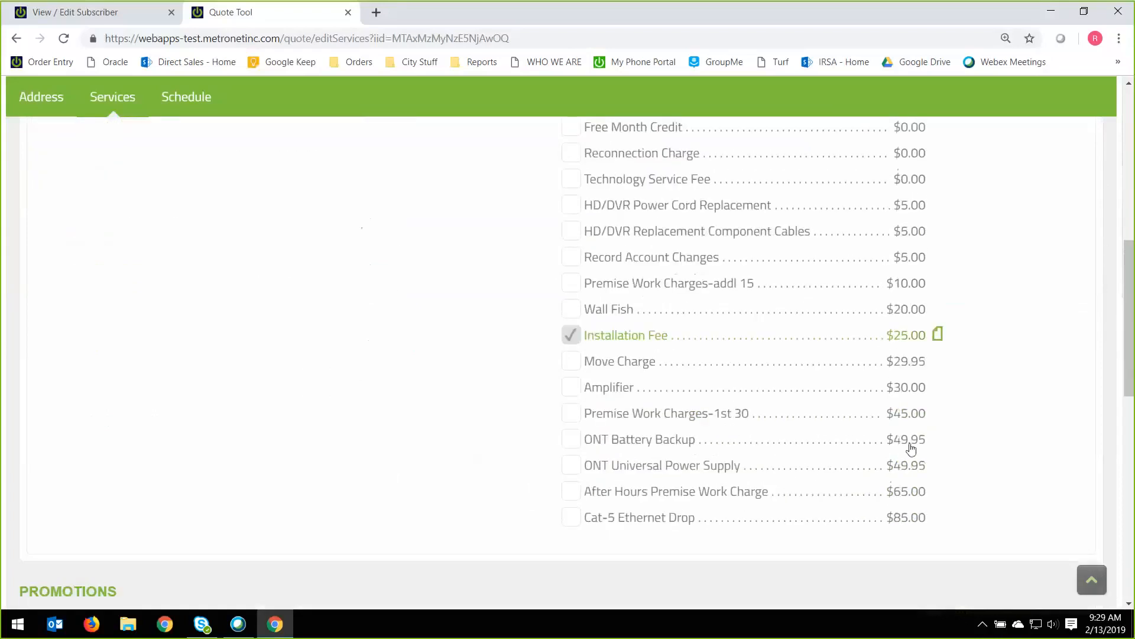
pyautogui.click(573, 447)
pyautogui.scroll(9, 415, 418)
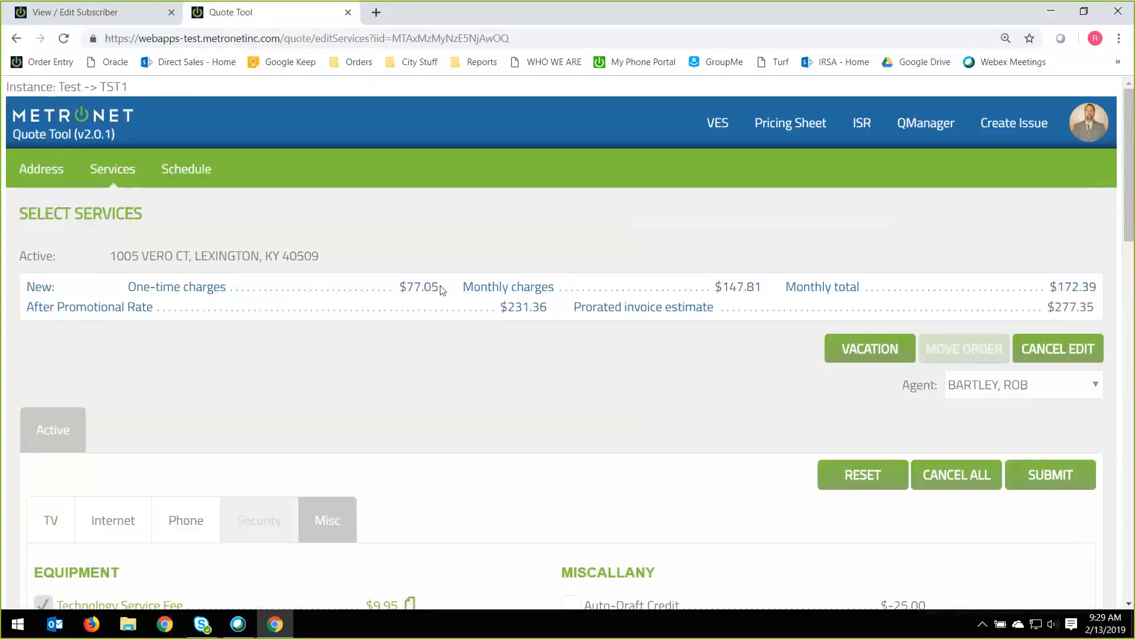
pyautogui.moveTo(401, 288); pyautogui.dragTo(439, 290)
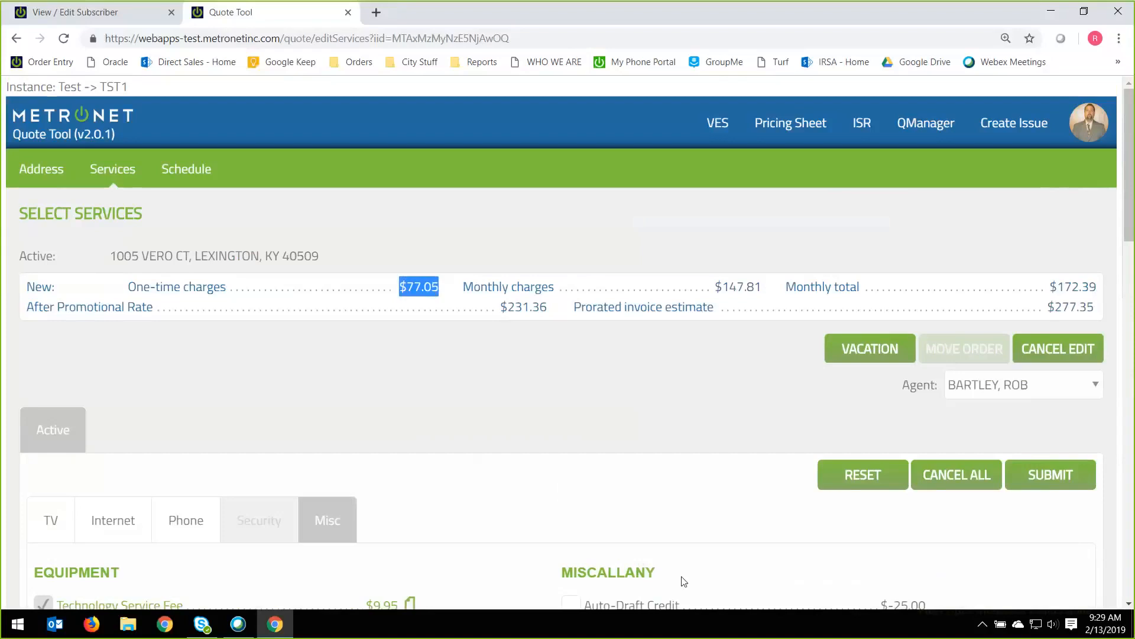
pyautogui.scroll(-1, 674, 578)
pyautogui.scroll(-8, 672, 577)
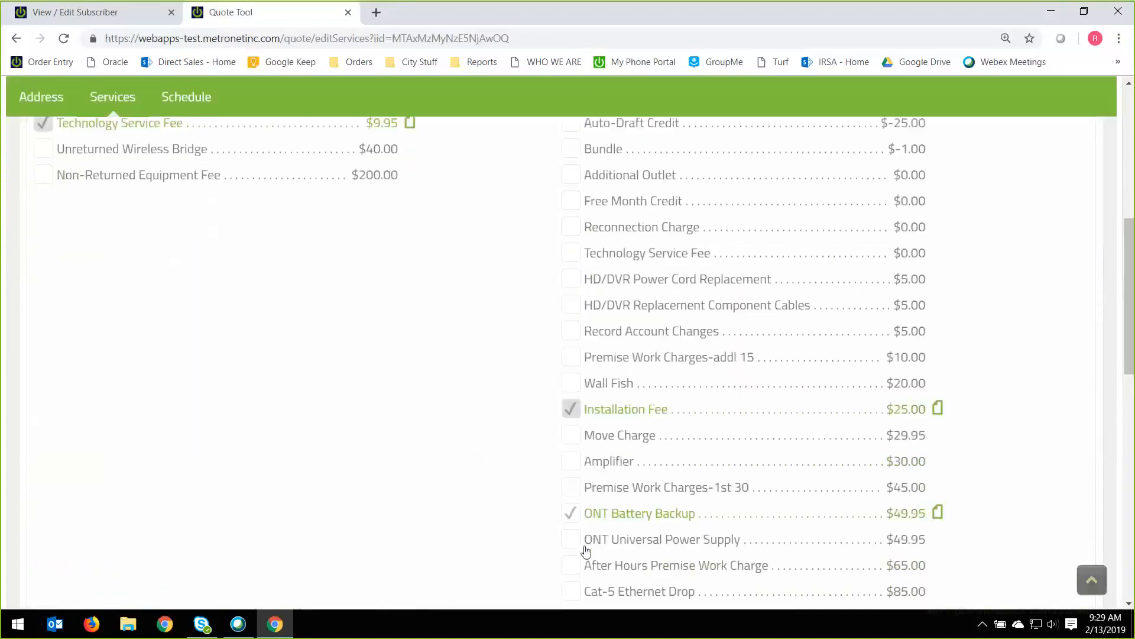
pyautogui.click(581, 523)
# Review the Internet, Phone, TV Equipment and Subscriber-Level promotions, then check the quote's charge summary.
pyautogui.scroll(-3, 520, 524)
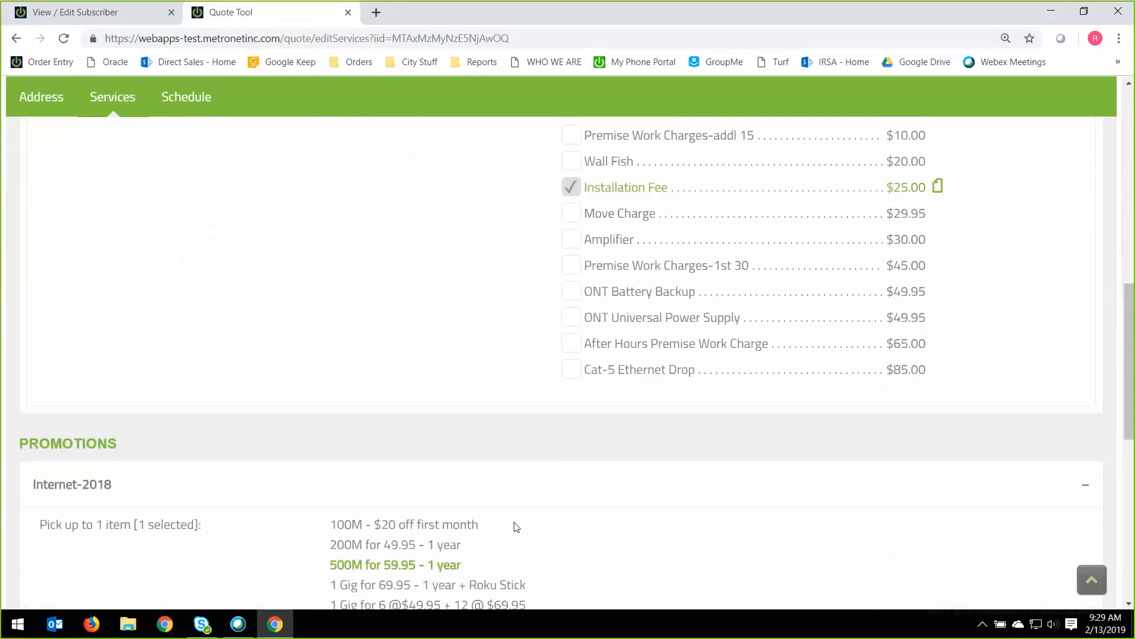
pyautogui.scroll(4, 518, 526)
pyautogui.scroll(-5, 527, 503)
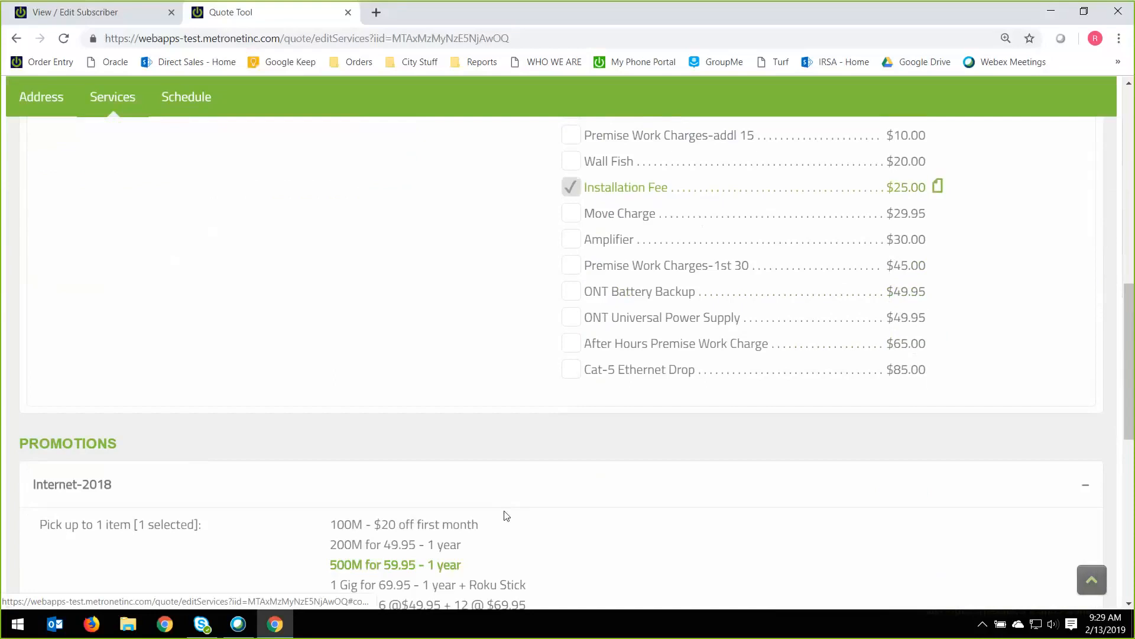
pyautogui.scroll(-4, 505, 515)
pyautogui.scroll(-1, 506, 519)
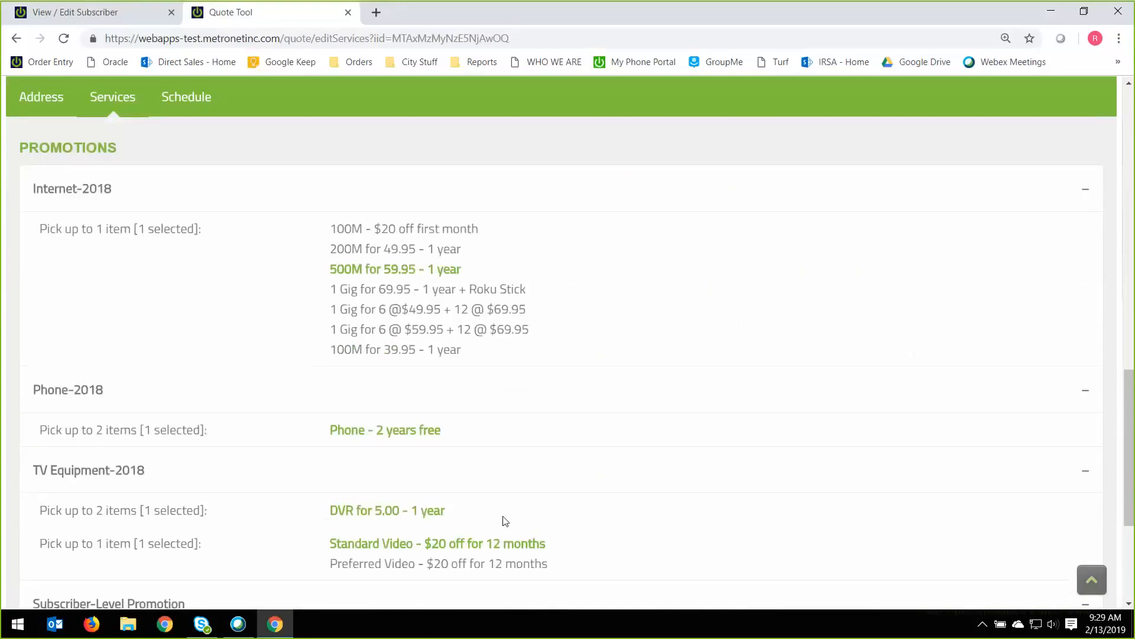
pyautogui.scroll(-1, 502, 521)
pyautogui.scroll(-1, 500, 520)
pyautogui.scroll(1, 499, 516)
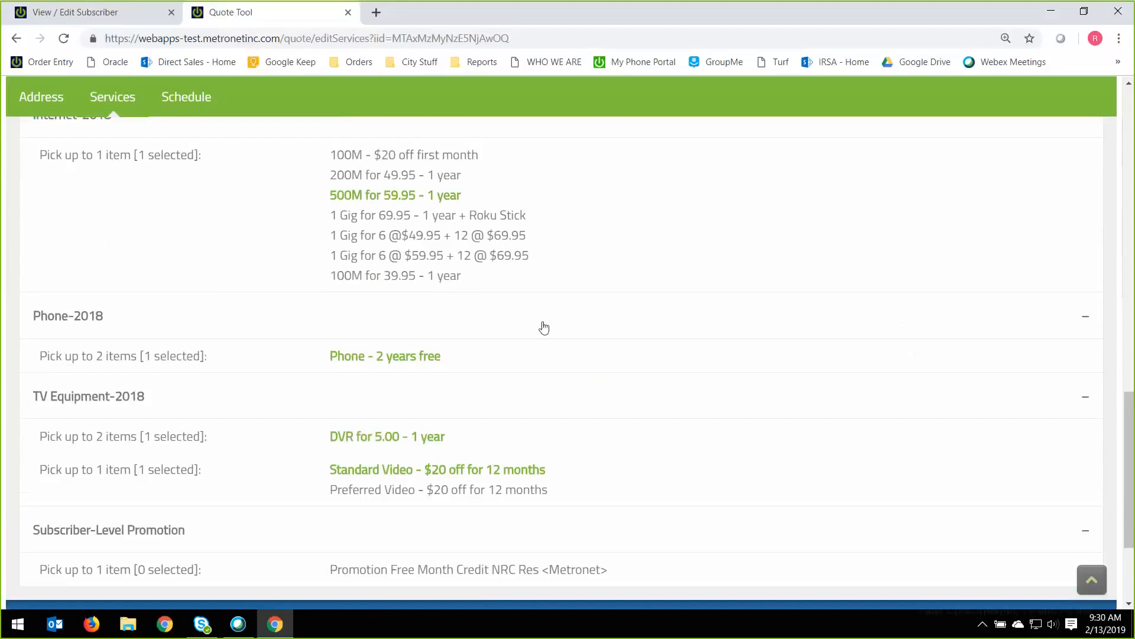
pyautogui.scroll(1, 599, 431)
pyautogui.scroll(3, 599, 433)
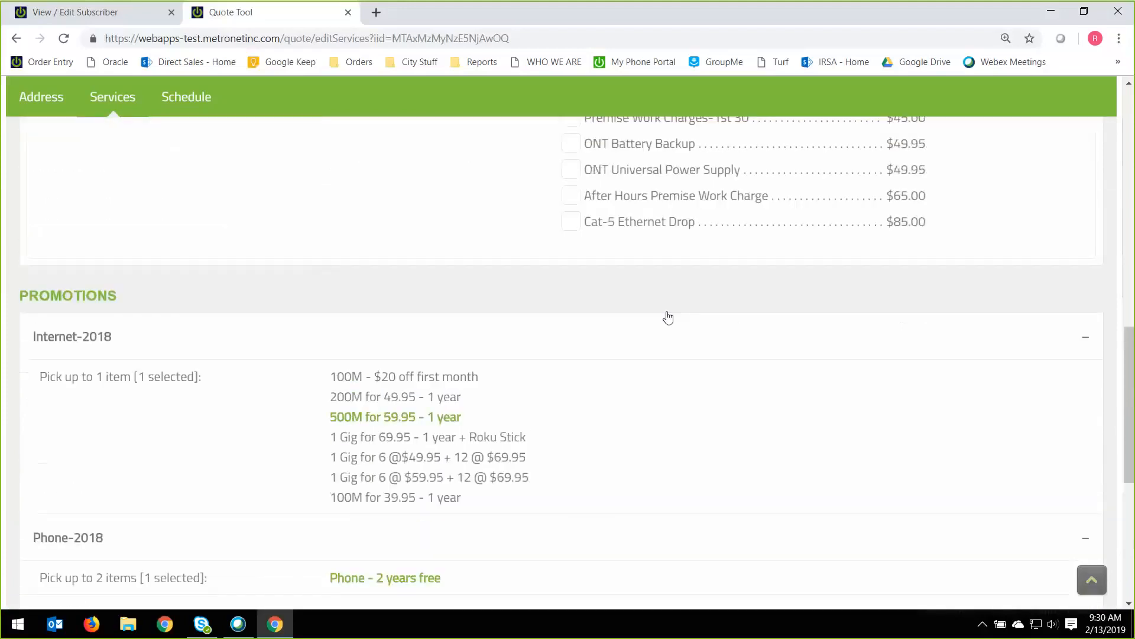
pyautogui.scroll(6, 541, 432)
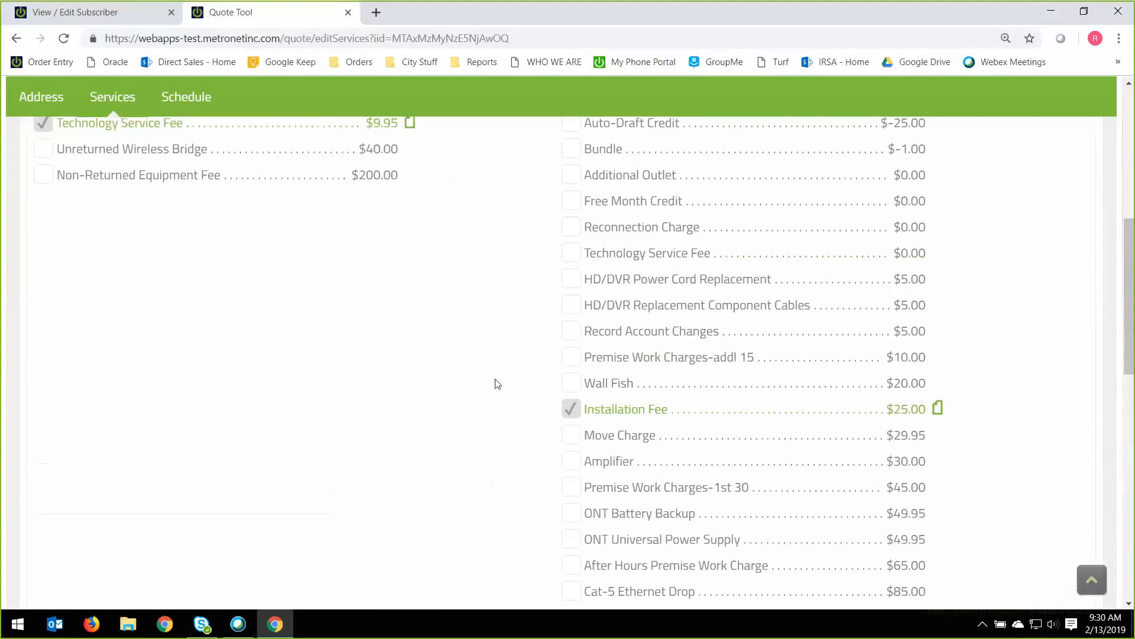
pyautogui.scroll(6, 497, 384)
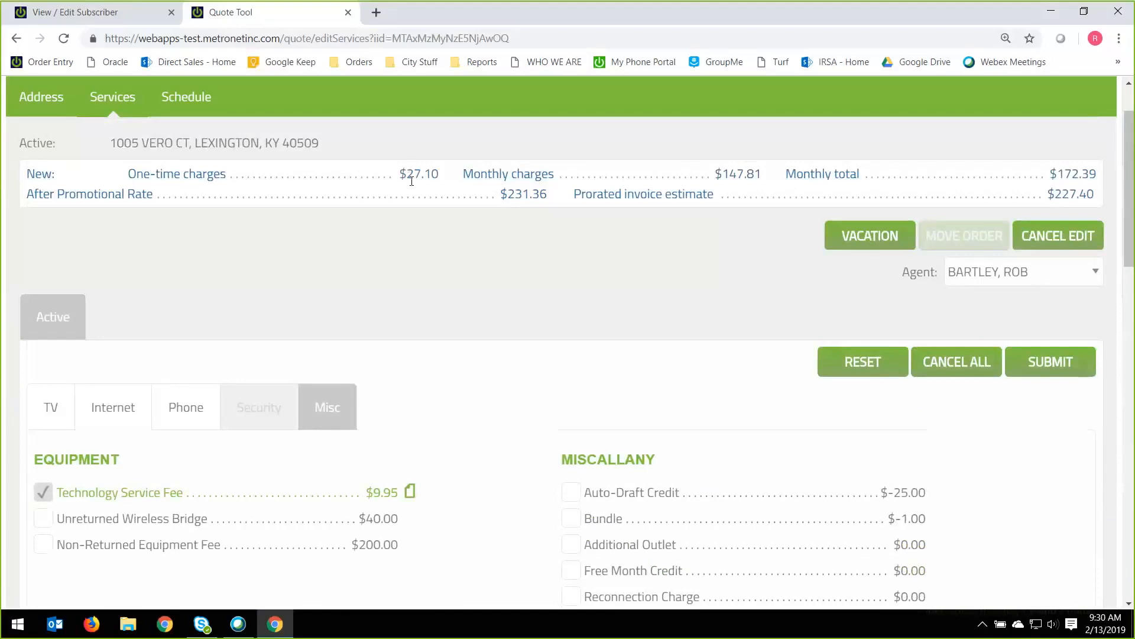
# Examine the one-time charges, monthly total, after-promotional rate and prorated invoice estimate in the quote's charge summary.
pyautogui.moveTo(403, 177); pyautogui.dragTo(440, 175)
pyautogui.click(441, 173)
pyautogui.moveTo(787, 173); pyautogui.dragTo(860, 173)
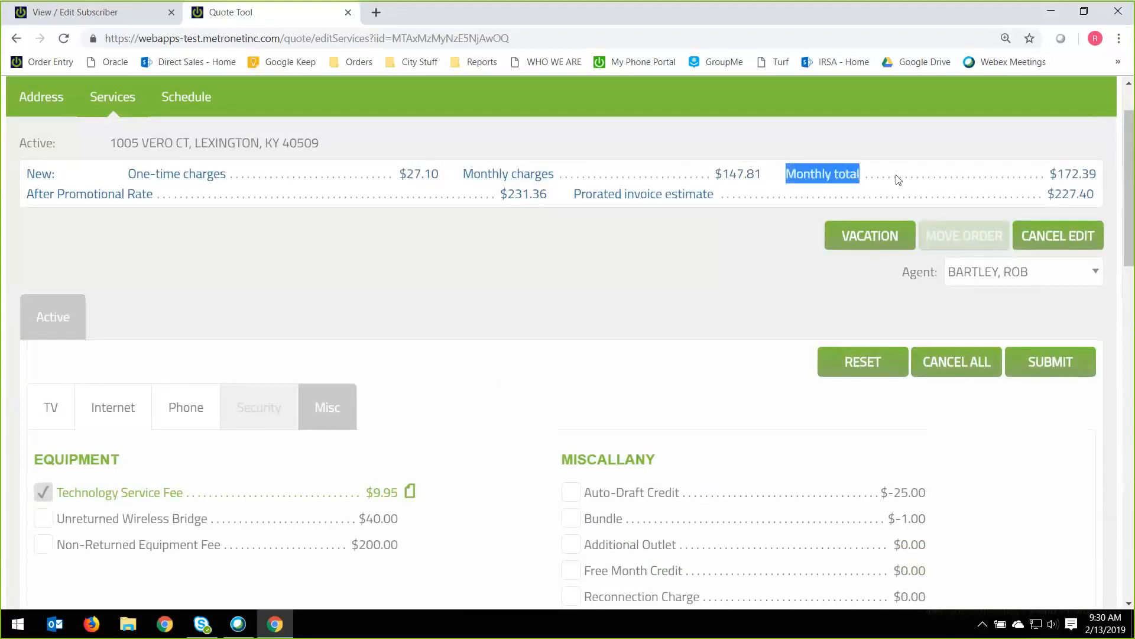
pyautogui.moveTo(1051, 173); pyautogui.dragTo(1097, 173)
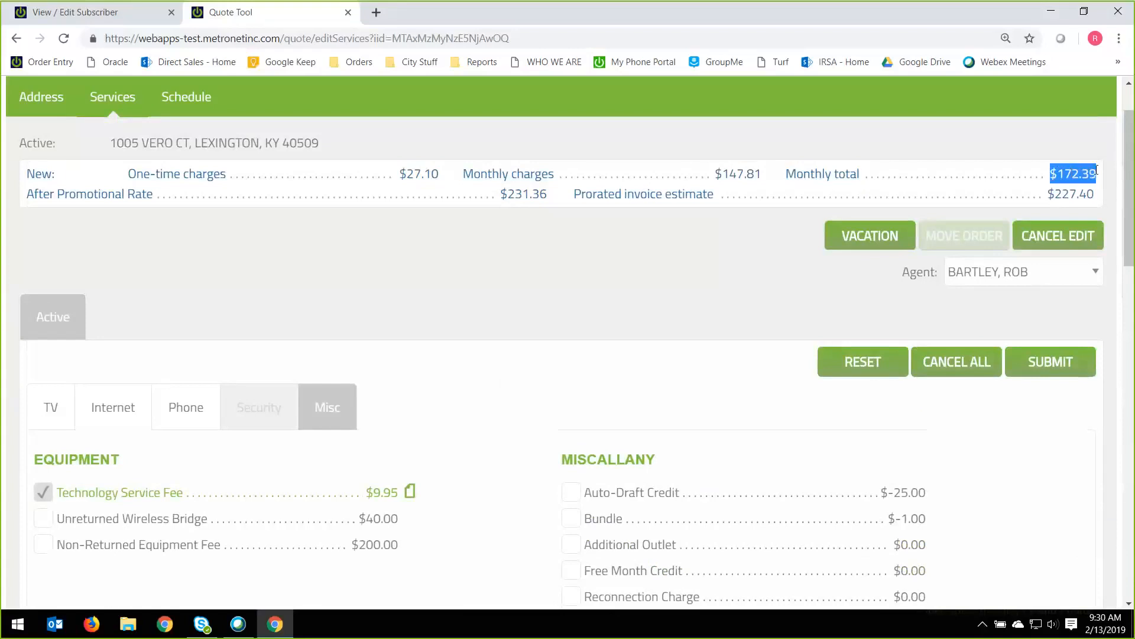
pyautogui.tripleClick(1097, 174)
pyautogui.tripleClick(31, 193)
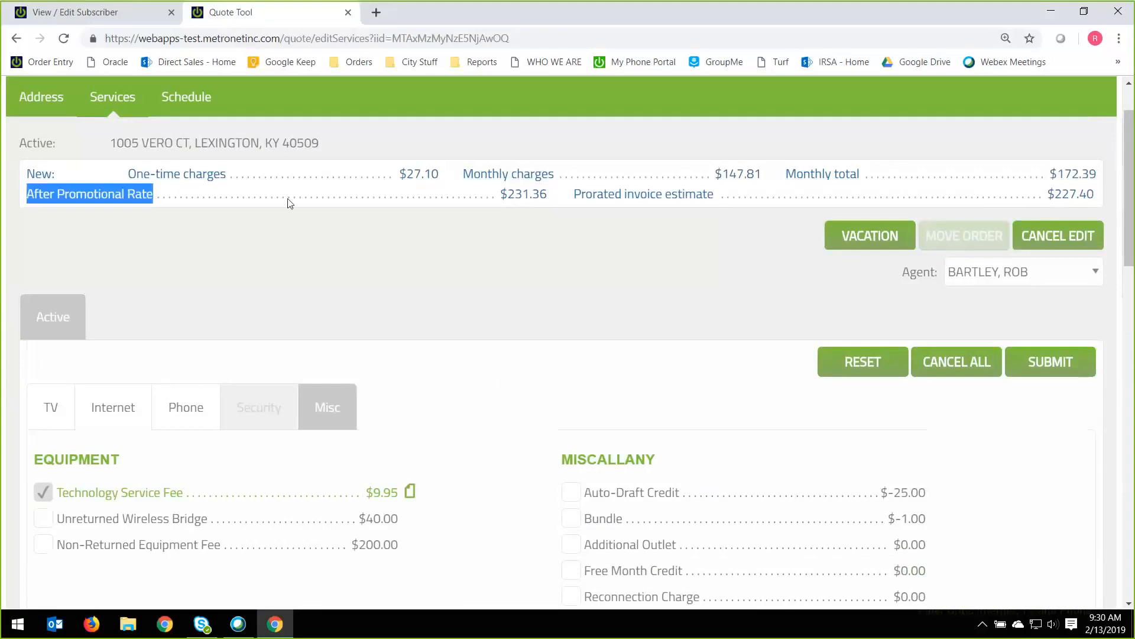
pyautogui.keyDown('shift'); pyautogui.click(545, 200); pyautogui.keyUp('shift')
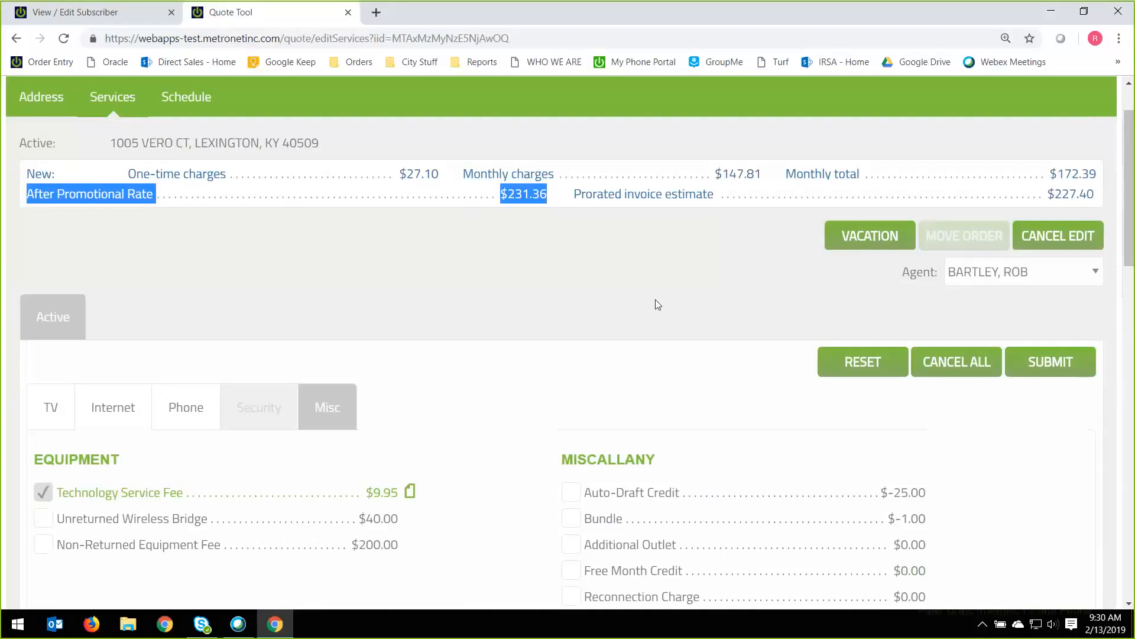
pyautogui.moveTo(575, 195); pyautogui.dragTo(716, 196)
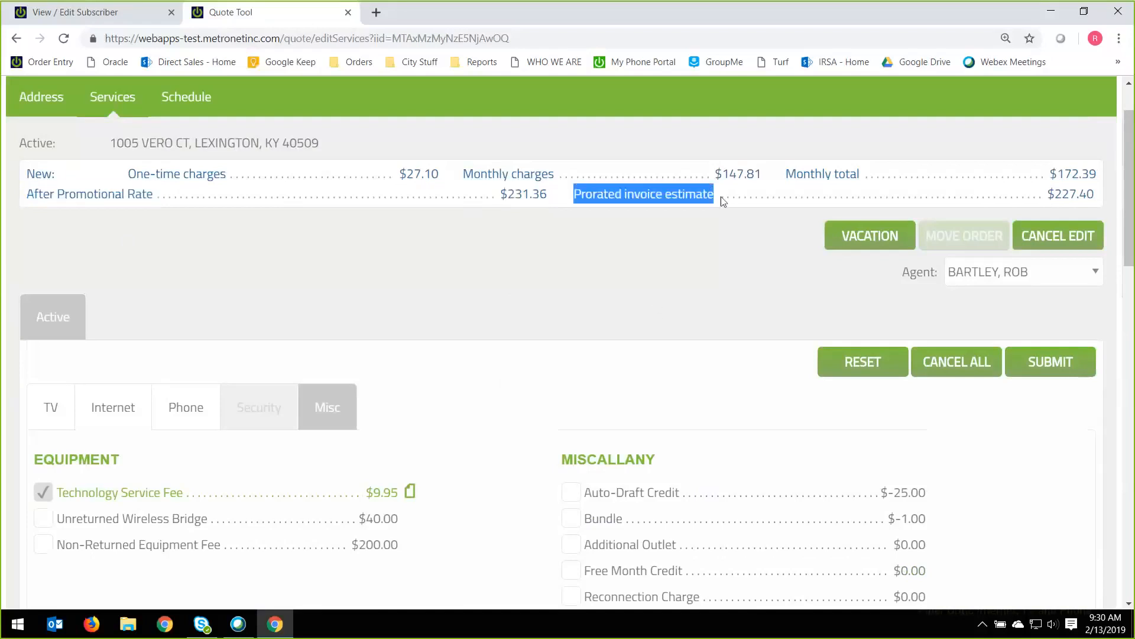
pyautogui.moveTo(1049, 195); pyautogui.dragTo(1065, 195)
pyautogui.click(1101, 197)
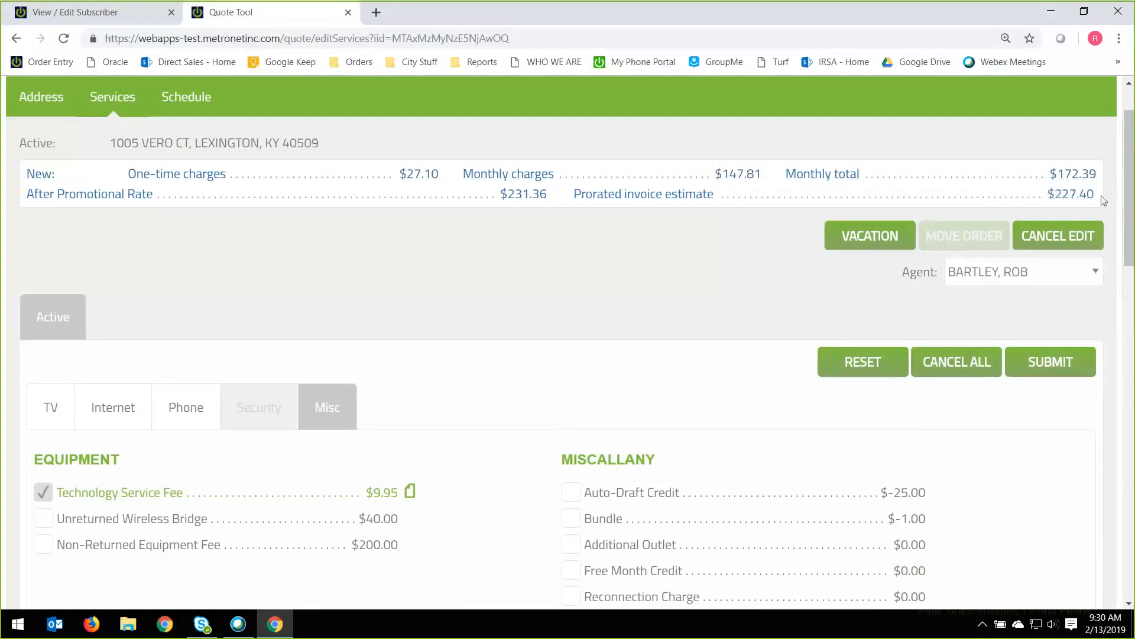
pyautogui.doubleClick(1095, 200)
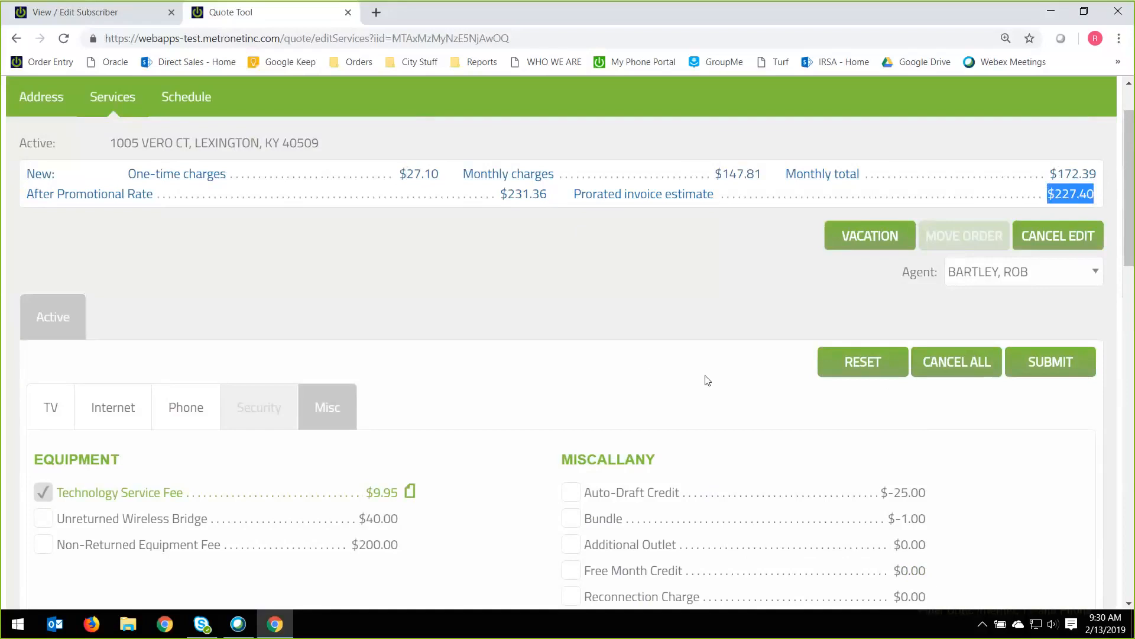
# Submit the selected services and review the order's TV, Internet, Phone, Subscriber Level Charges and Equipment lines.
pyautogui.click(1048, 367)
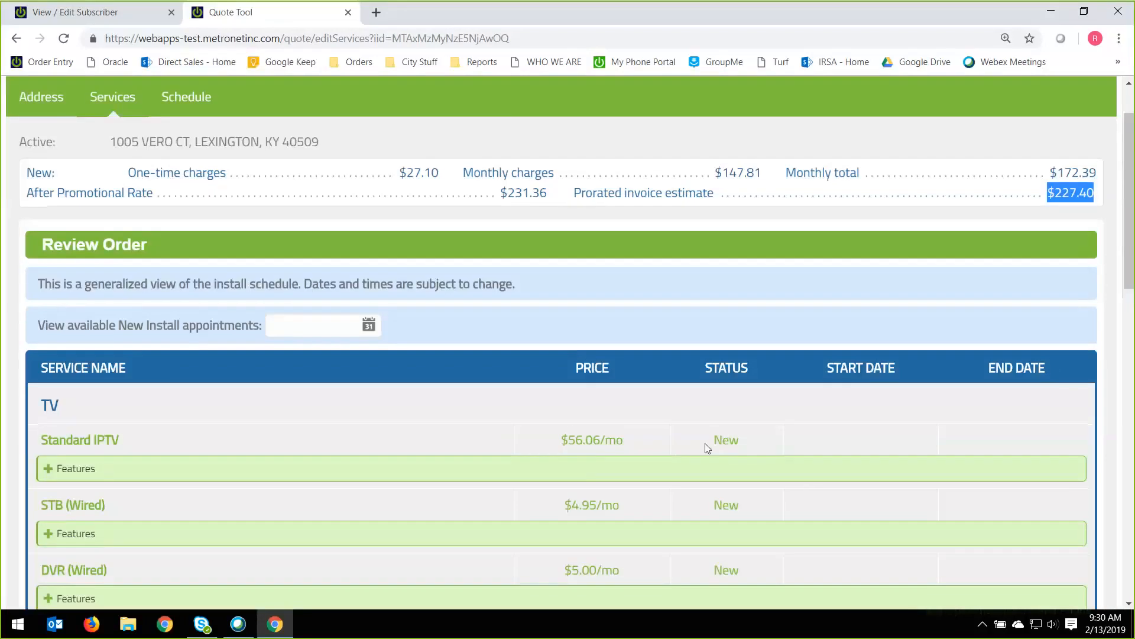
pyautogui.scroll(-3, 705, 451)
pyautogui.scroll(-4, 700, 453)
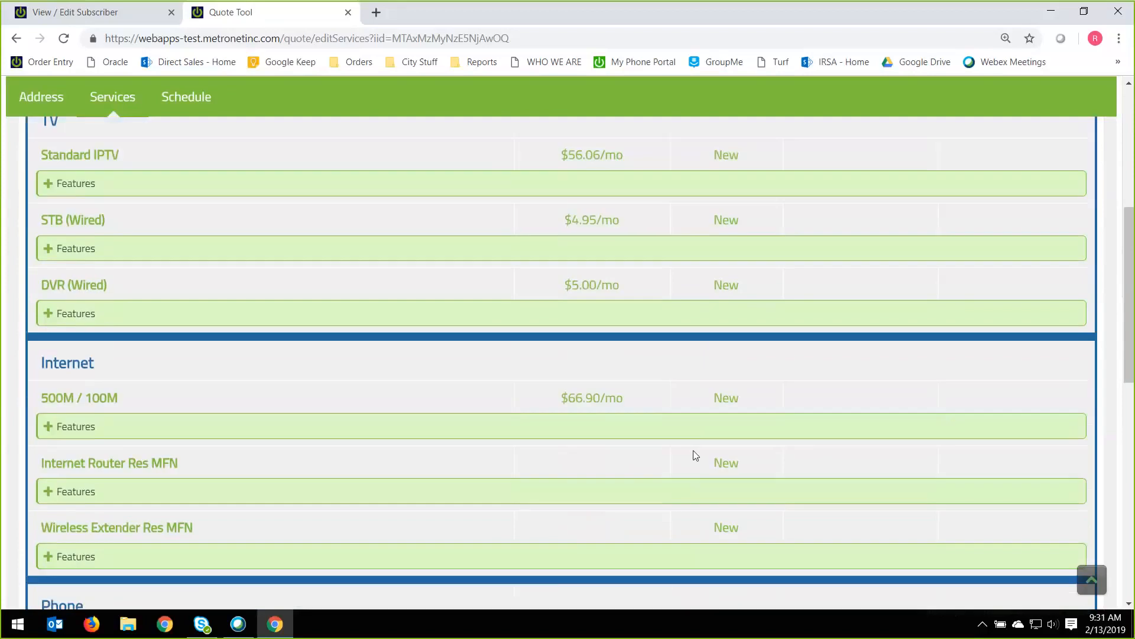
pyautogui.scroll(-10, 688, 455)
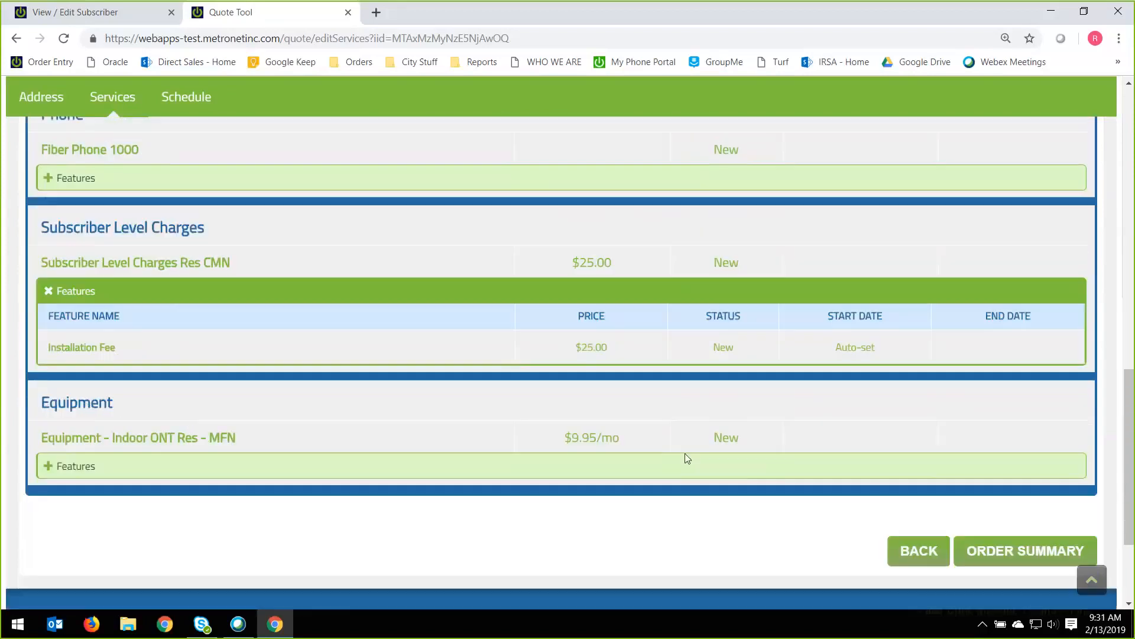
pyautogui.scroll(11, 686, 459)
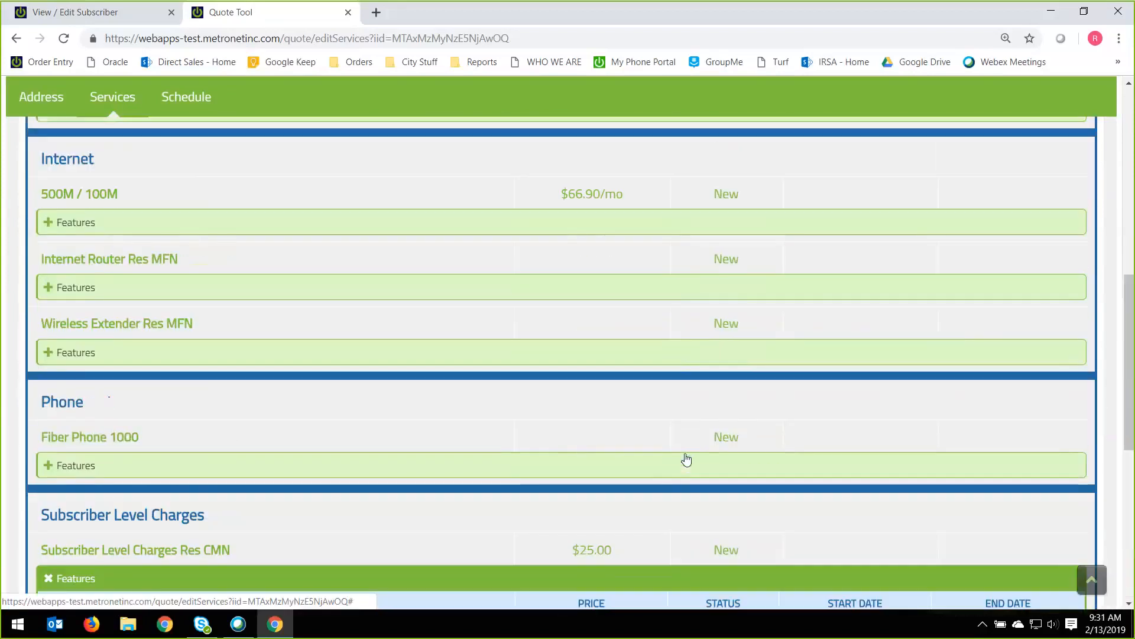
pyautogui.scroll(5, 684, 453)
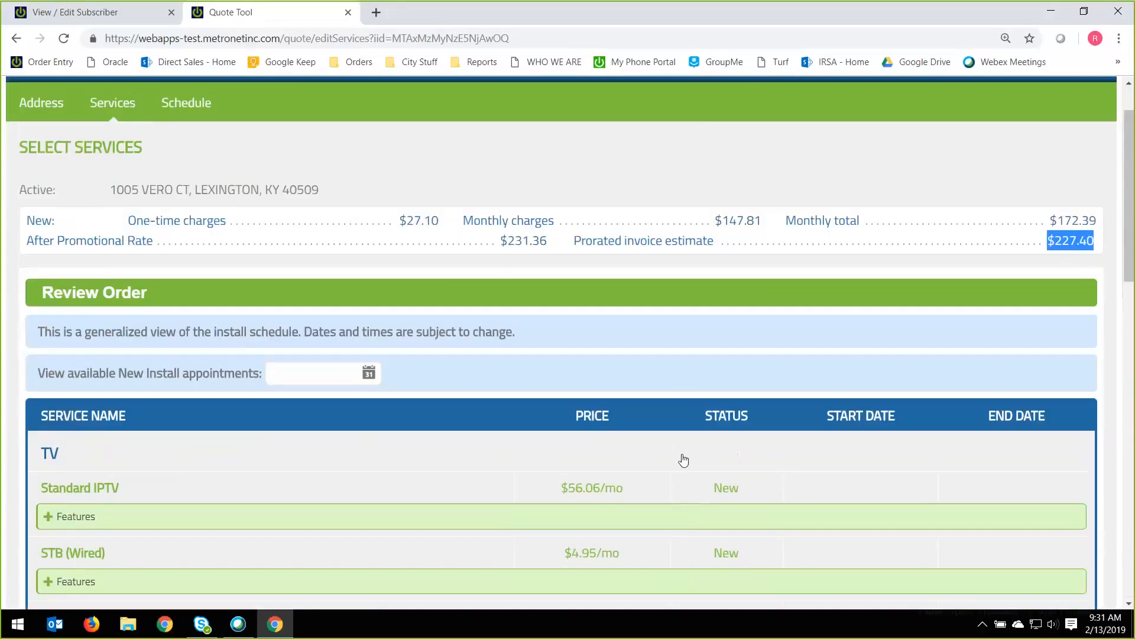
pyautogui.scroll(-5, 680, 457)
pyautogui.scroll(-10, 676, 460)
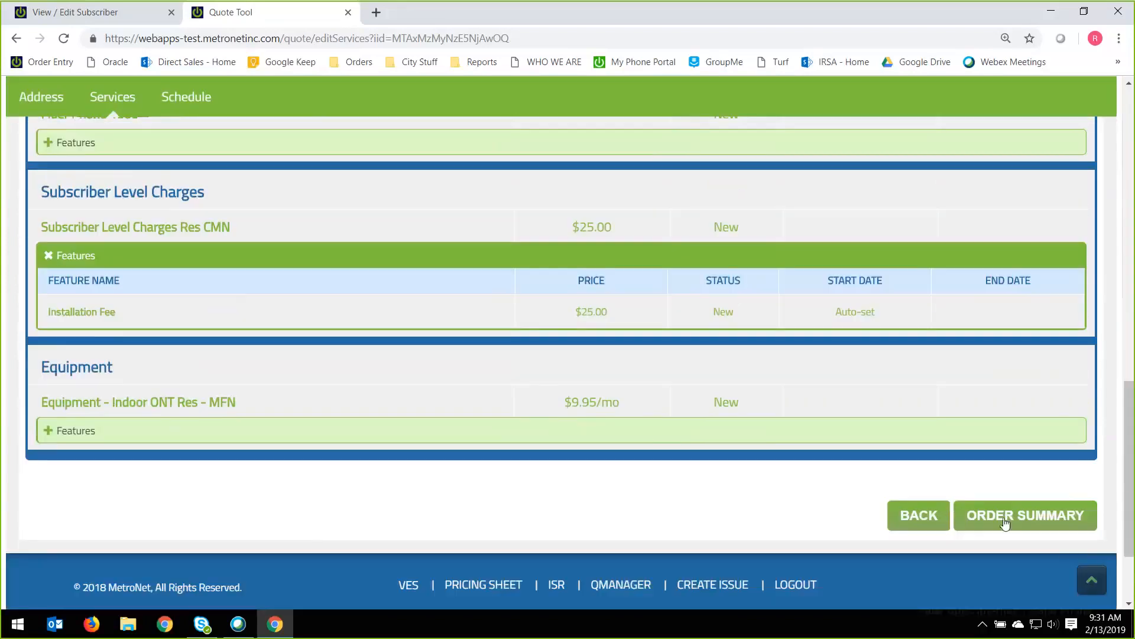
# Generate the order summary and look through its added services, promotions and fees.
pyautogui.click(1004, 520)
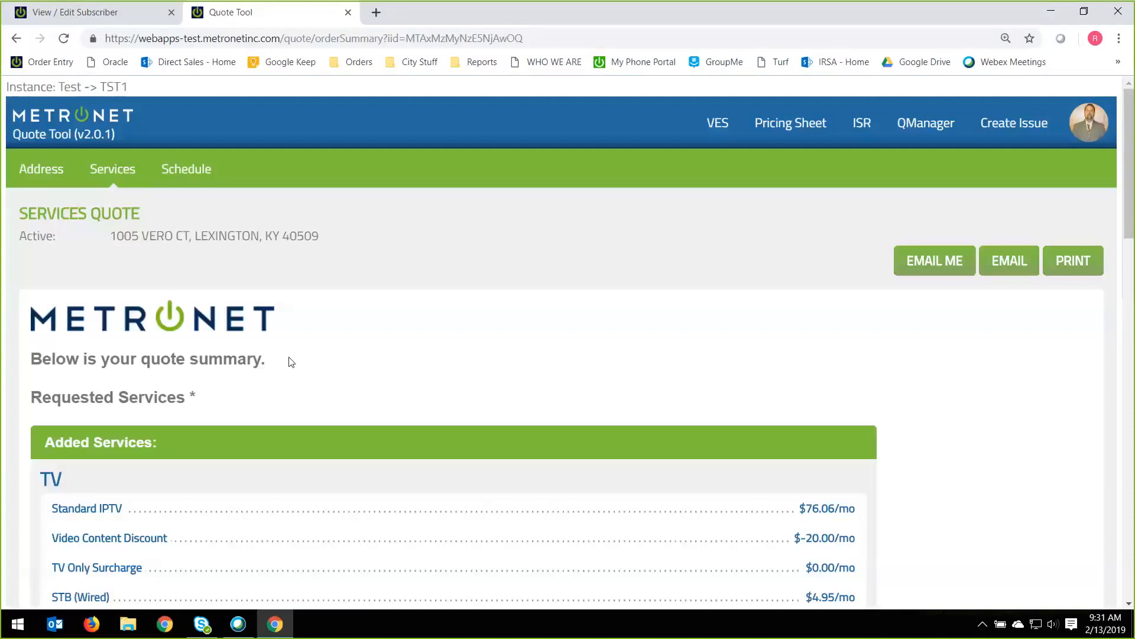
pyautogui.scroll(-3, 238, 297)
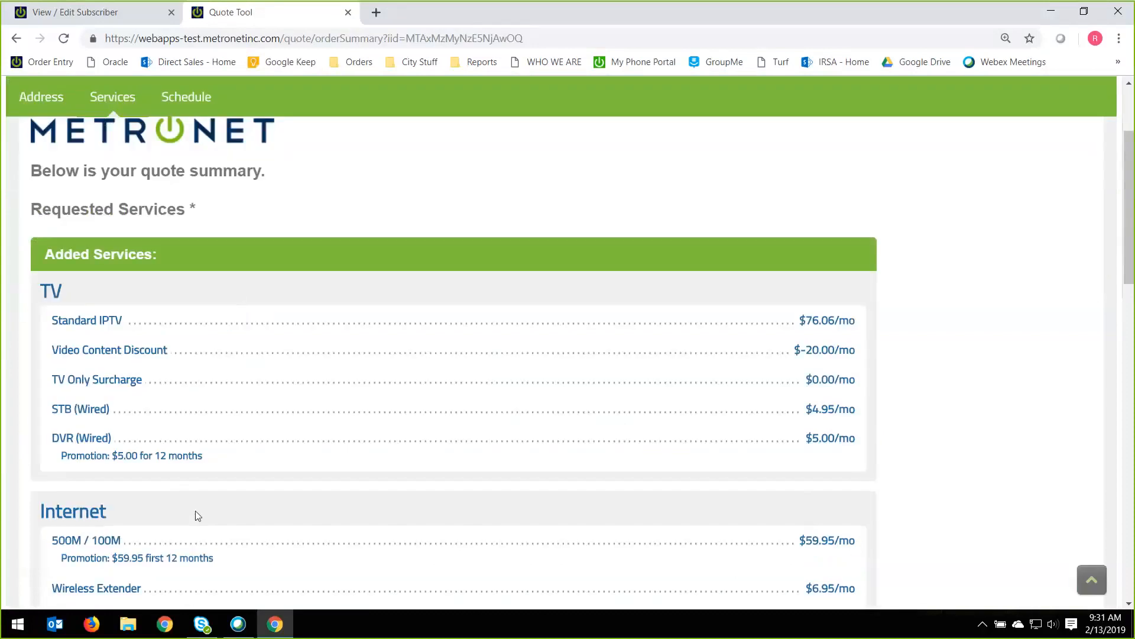
pyautogui.scroll(-7, 198, 516)
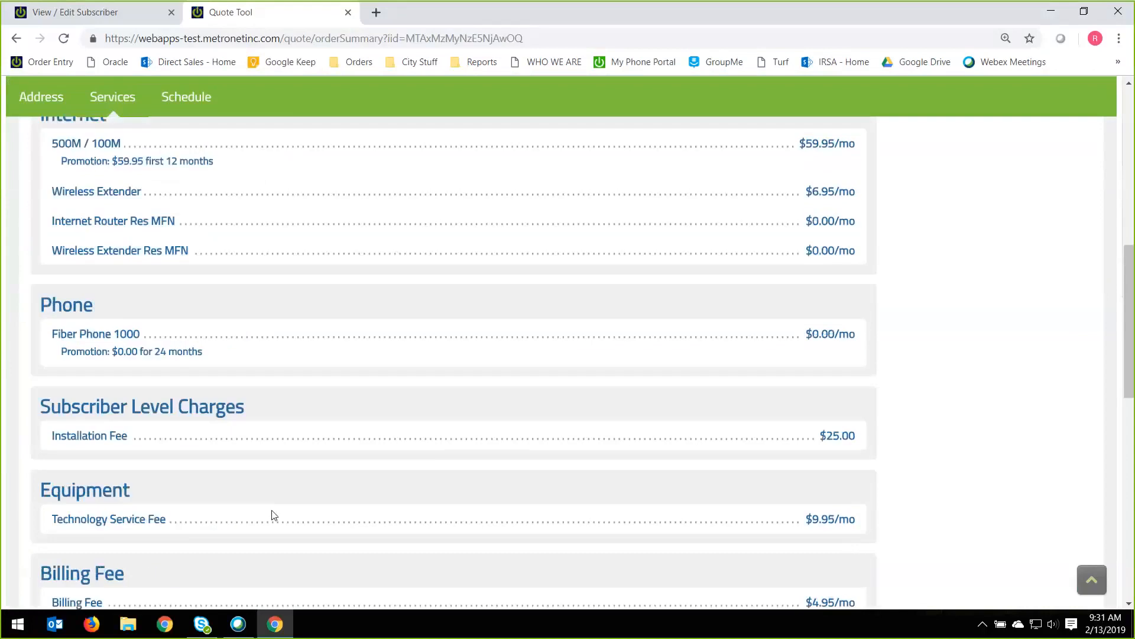
pyautogui.scroll(-2, 273, 514)
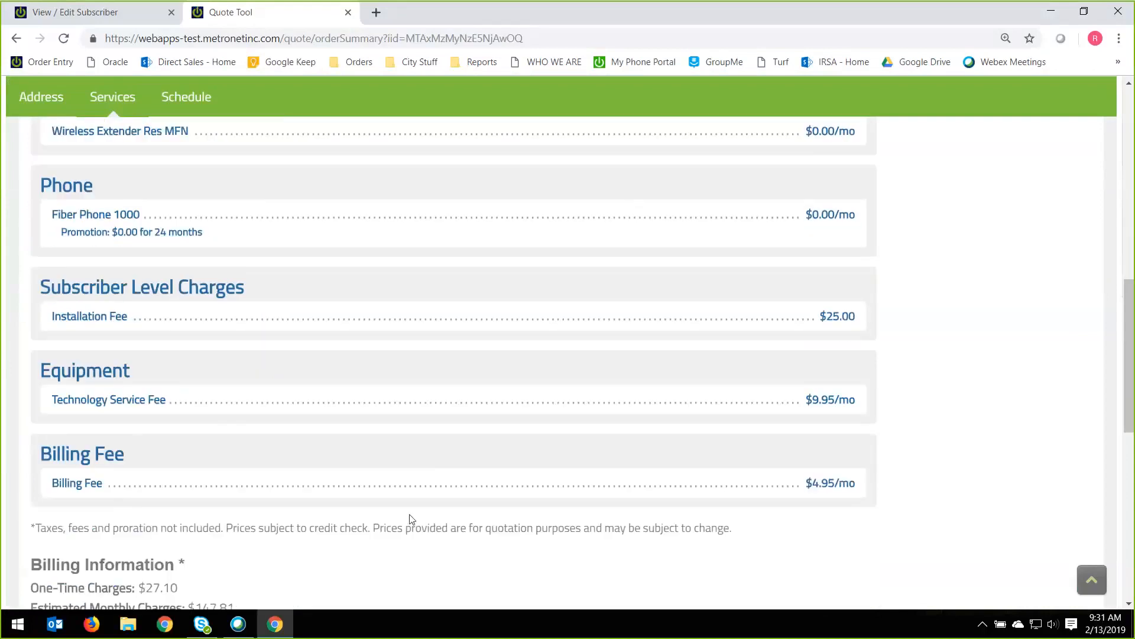
pyautogui.scroll(-1, 412, 518)
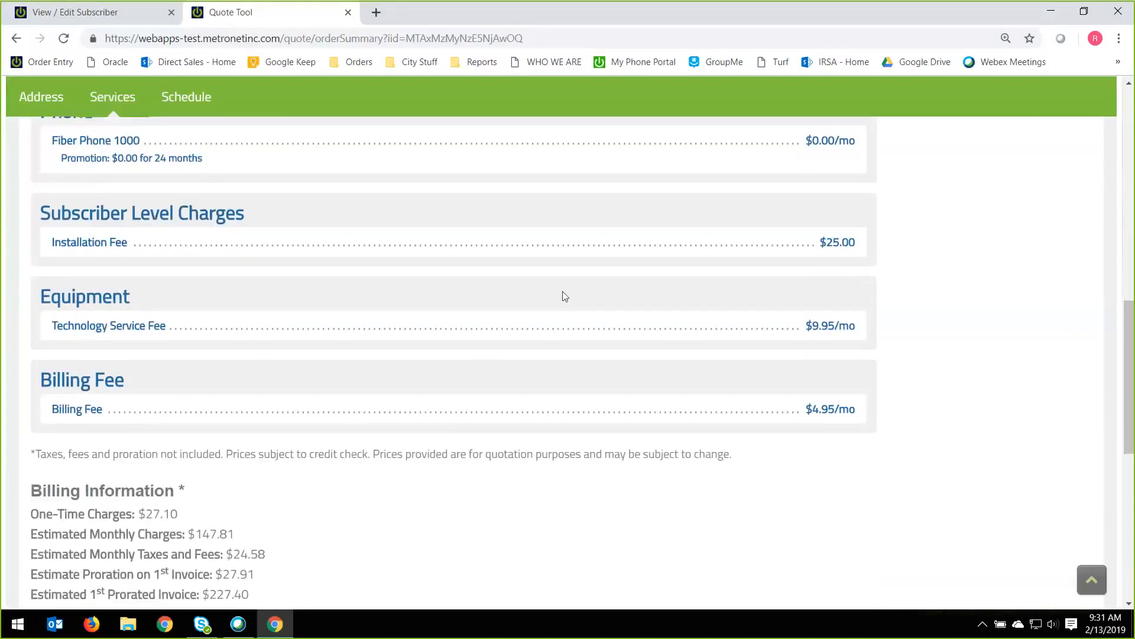
pyautogui.scroll(1, 368, 392)
pyautogui.scroll(9, 368, 392)
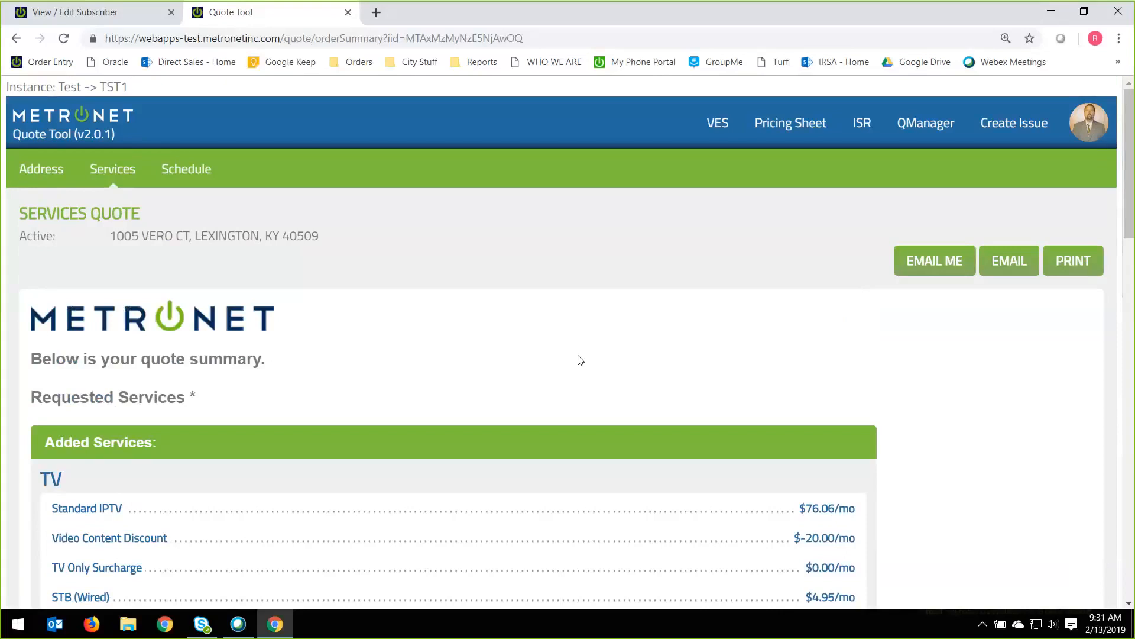
# Go through the services quote down to the Billing Information and examine its charge, tax and proration estimates.
pyautogui.scroll(-3, 641, 366)
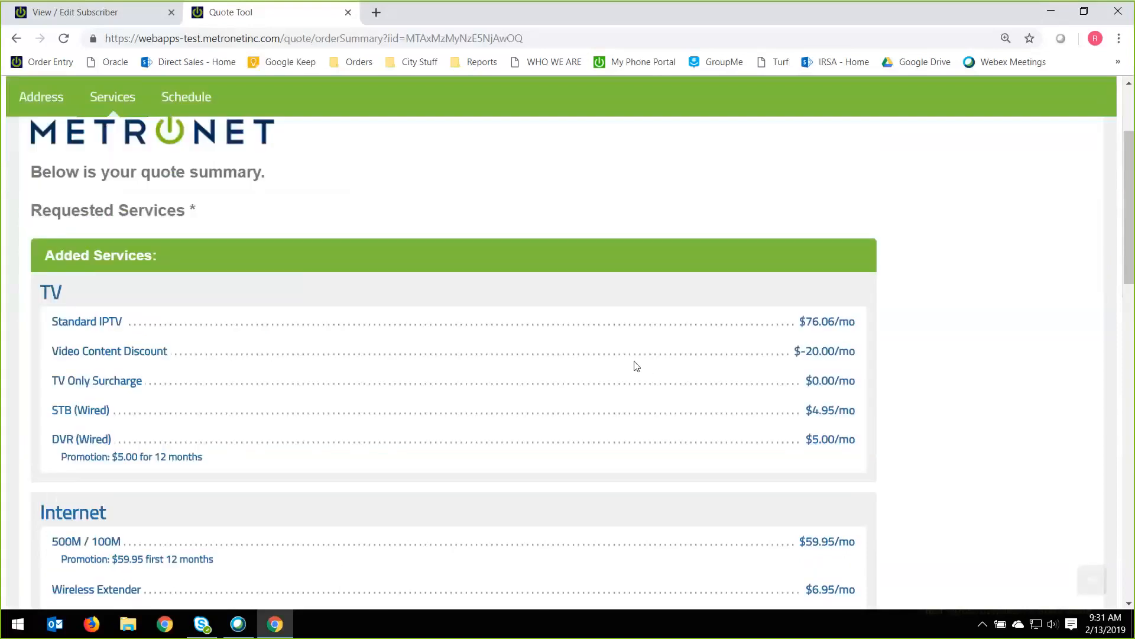
pyautogui.scroll(-4, 591, 358)
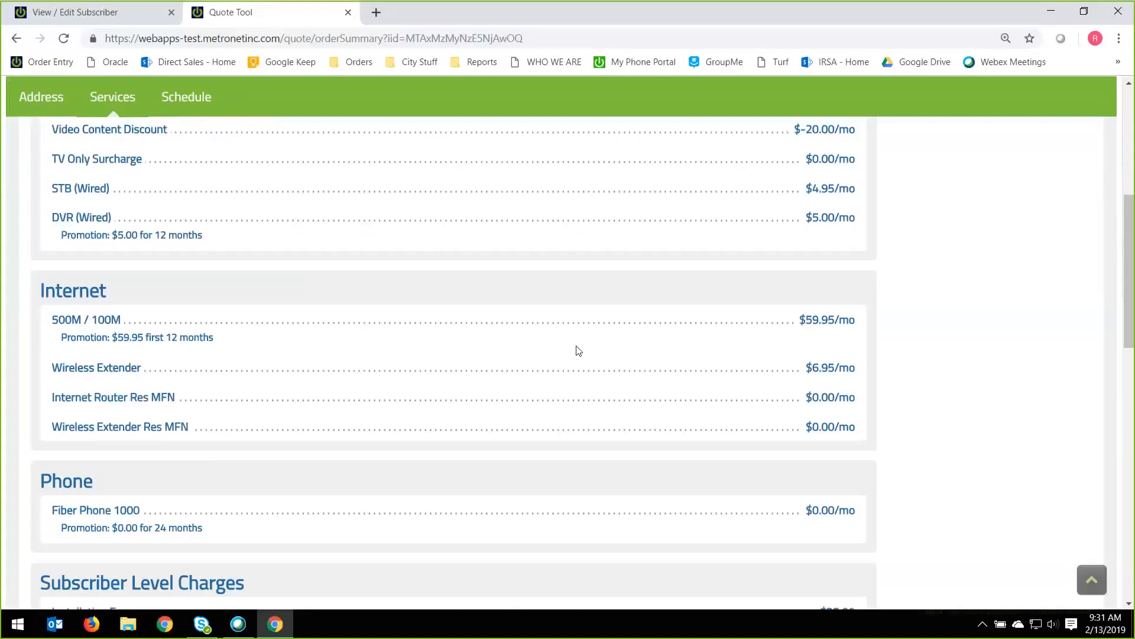
pyautogui.scroll(-10, 577, 353)
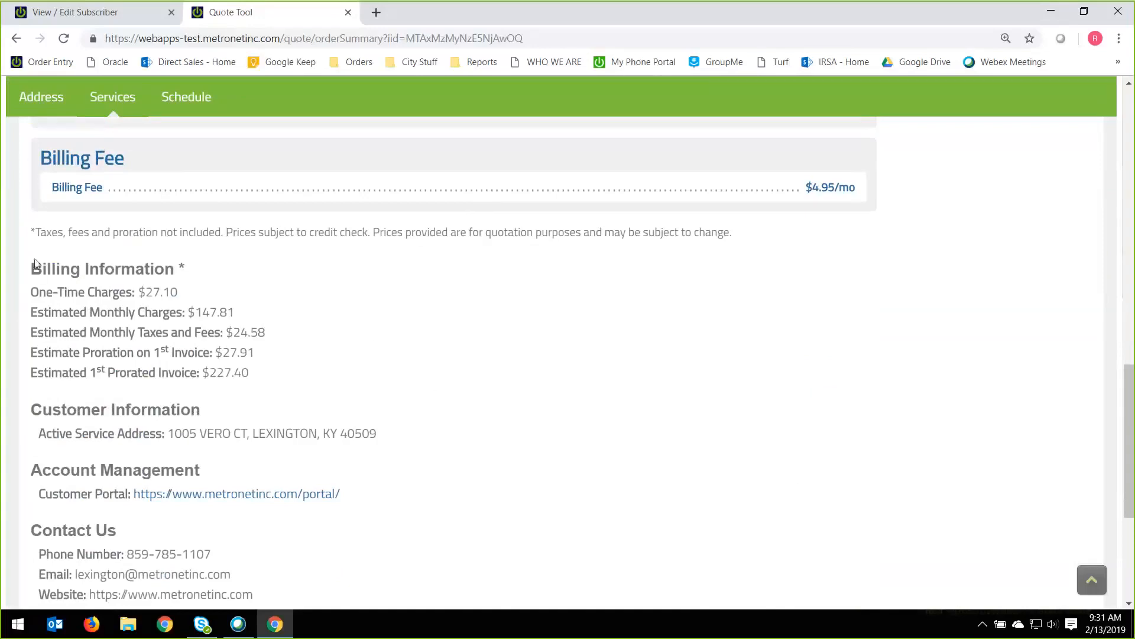
pyautogui.moveTo(32, 267); pyautogui.dragTo(259, 375)
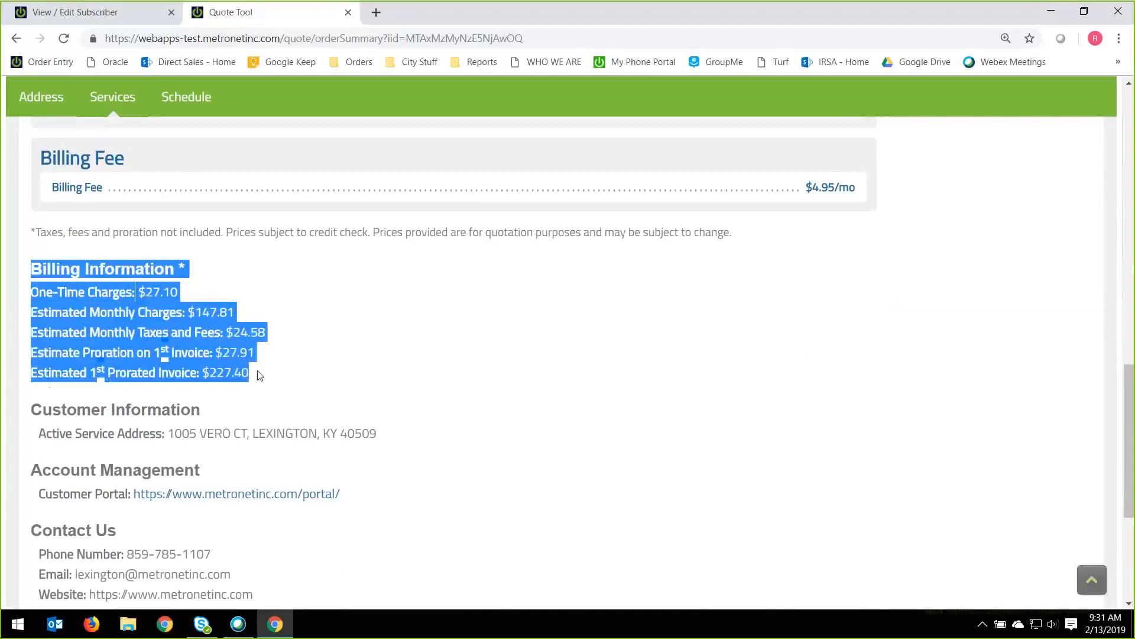
pyautogui.click(165, 300)
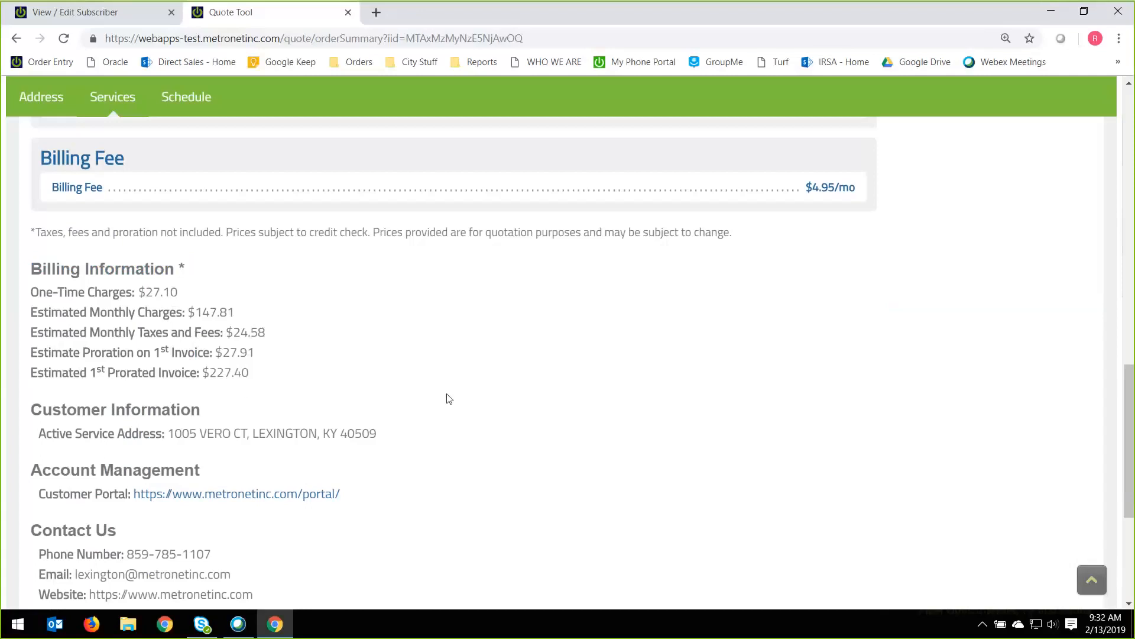
# Review the Customer Information, Account Management and Contact Us details at the end of the quote.
pyautogui.scroll(-1, 447, 399)
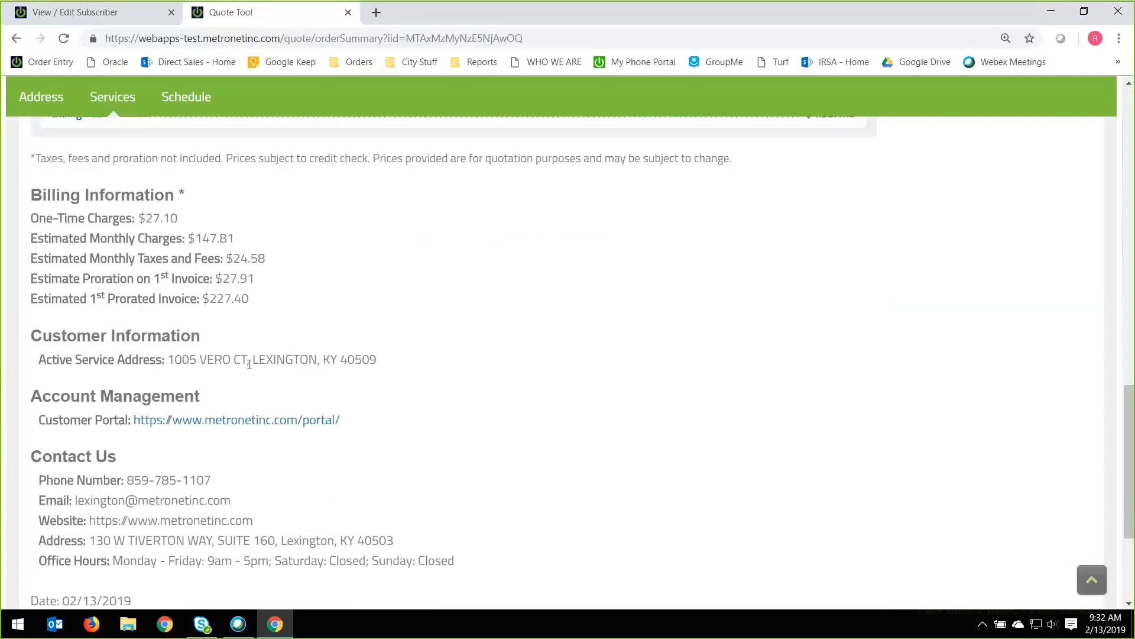
pyautogui.scroll(-1, 249, 364)
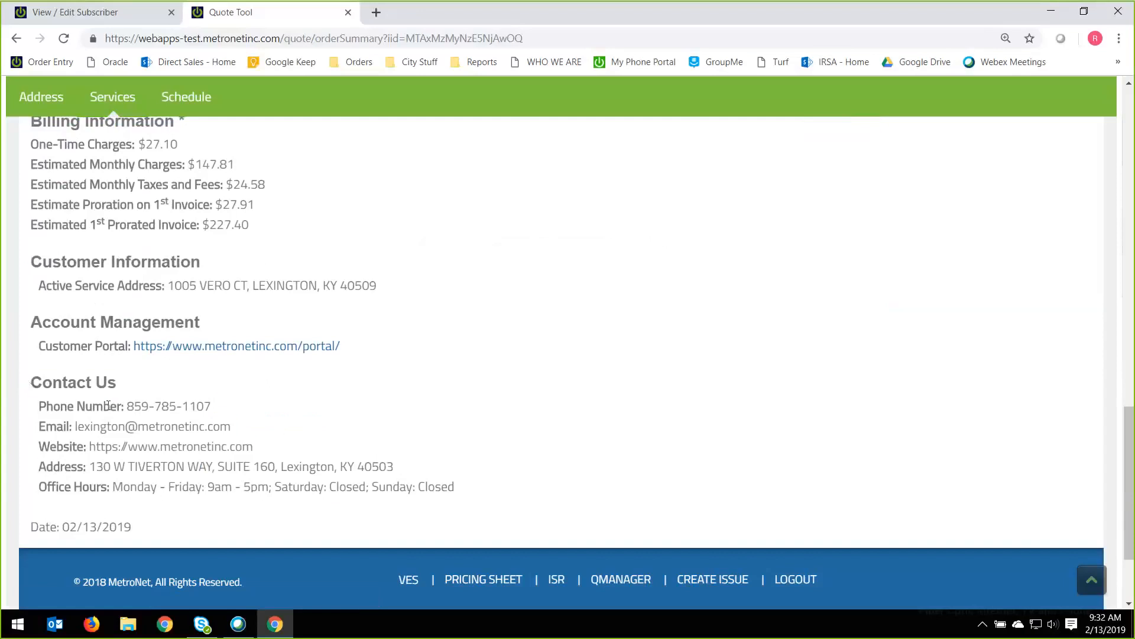
pyautogui.moveTo(29, 383); pyautogui.dragTo(254, 452)
pyautogui.moveTo(314, 484); pyautogui.dragTo(461, 499)
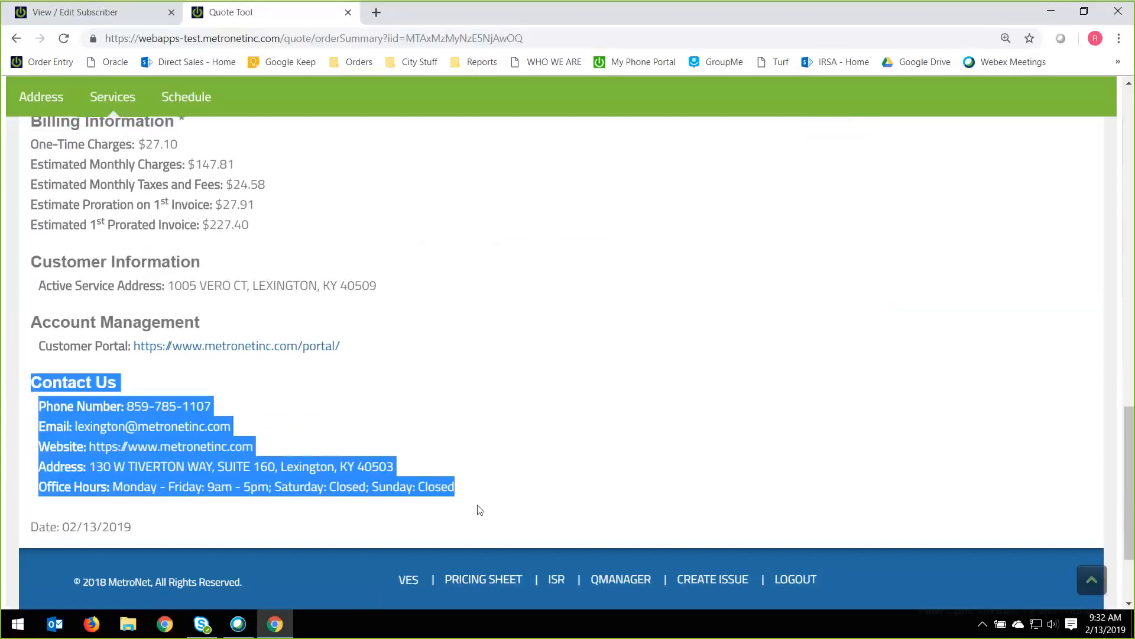
pyautogui.click(616, 472)
# Open the form for emailing the quote to a customer and close it without sending.
pyautogui.scroll(15, 870, 466)
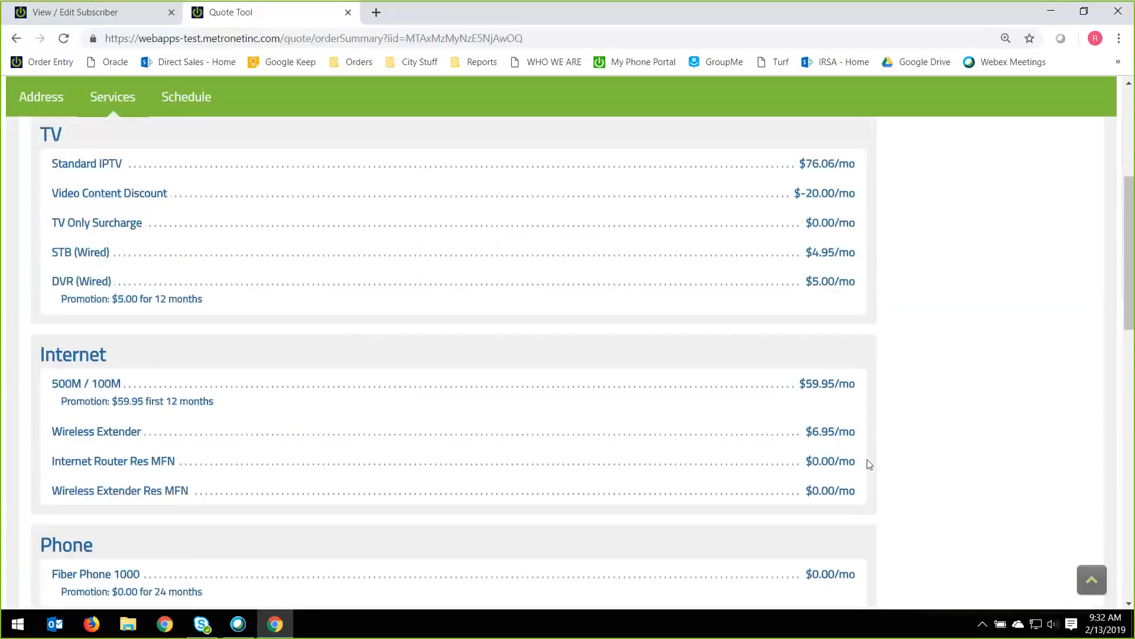
pyautogui.scroll(5, 870, 466)
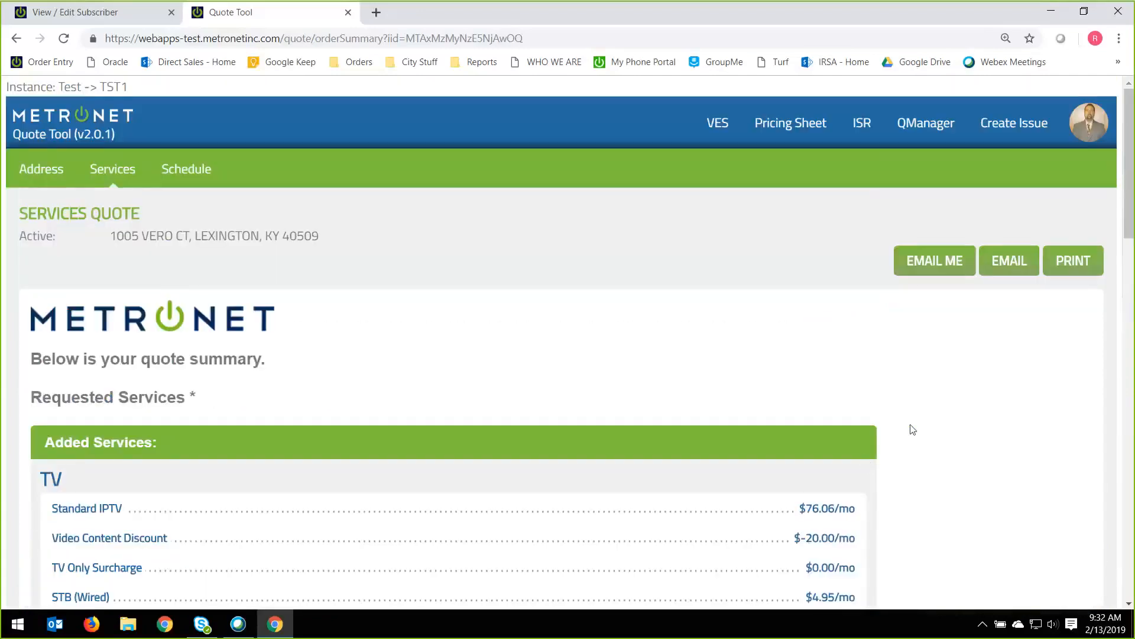
pyautogui.click(1017, 268)
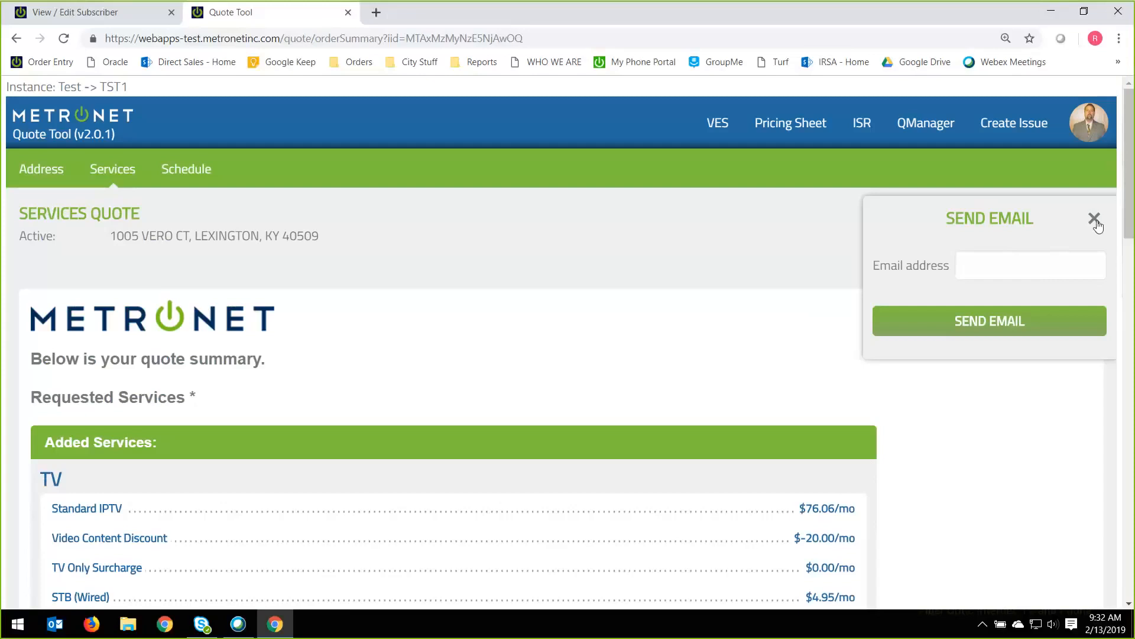
pyautogui.click(1095, 218)
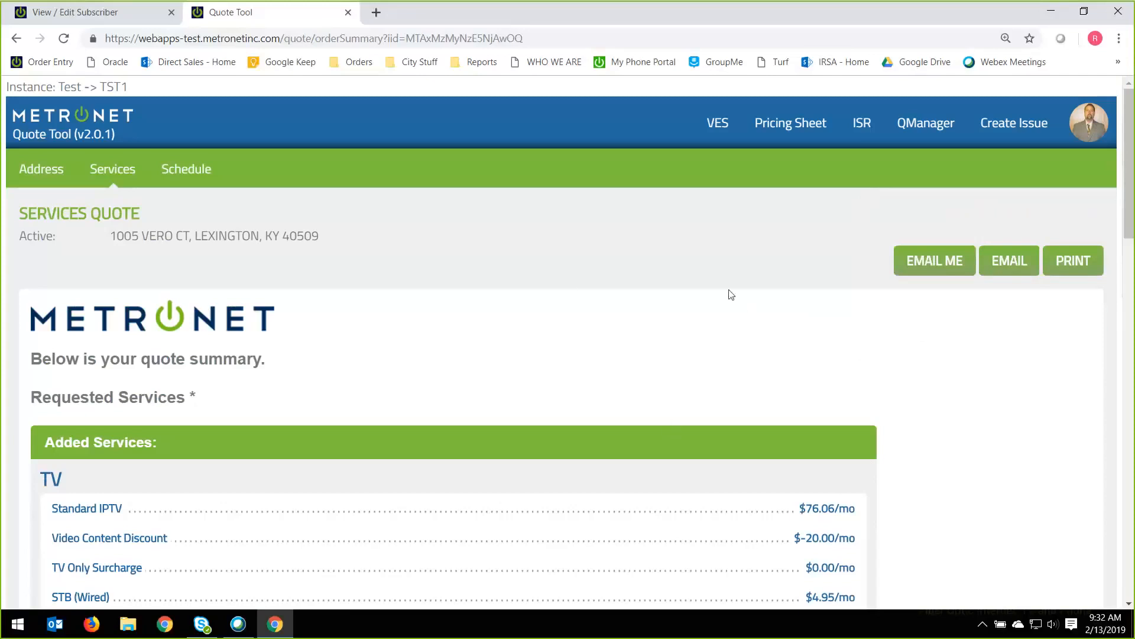
# Start a new subscriber in VES from the quote and enter the customer's first name, middle initial and last name.
pyautogui.click(720, 133)
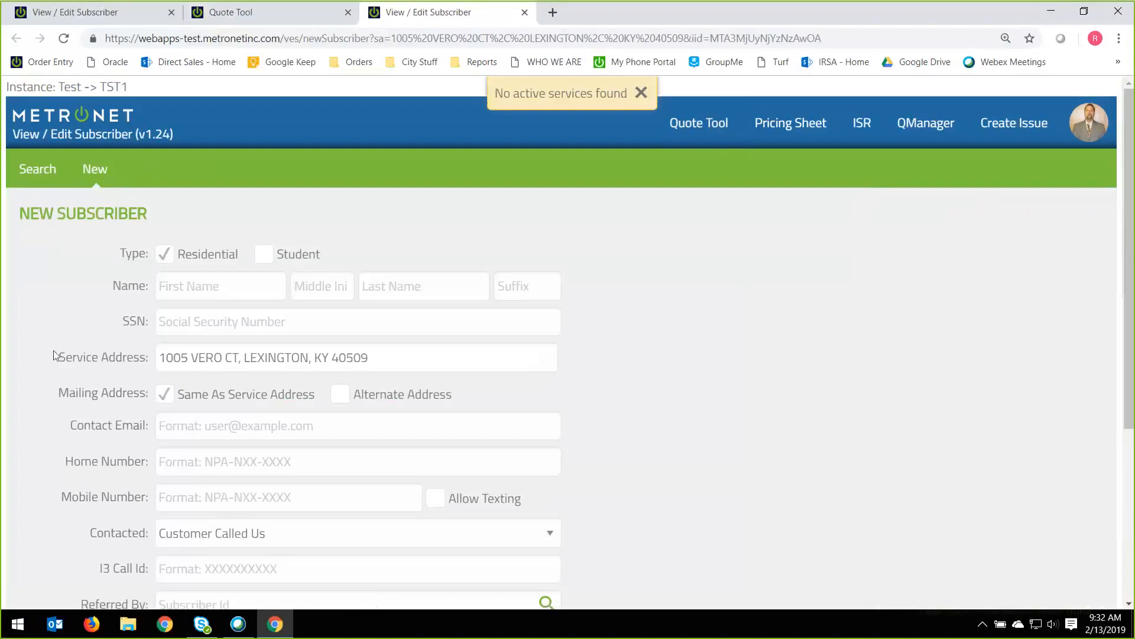
pyautogui.moveTo(56, 357); pyautogui.dragTo(152, 358)
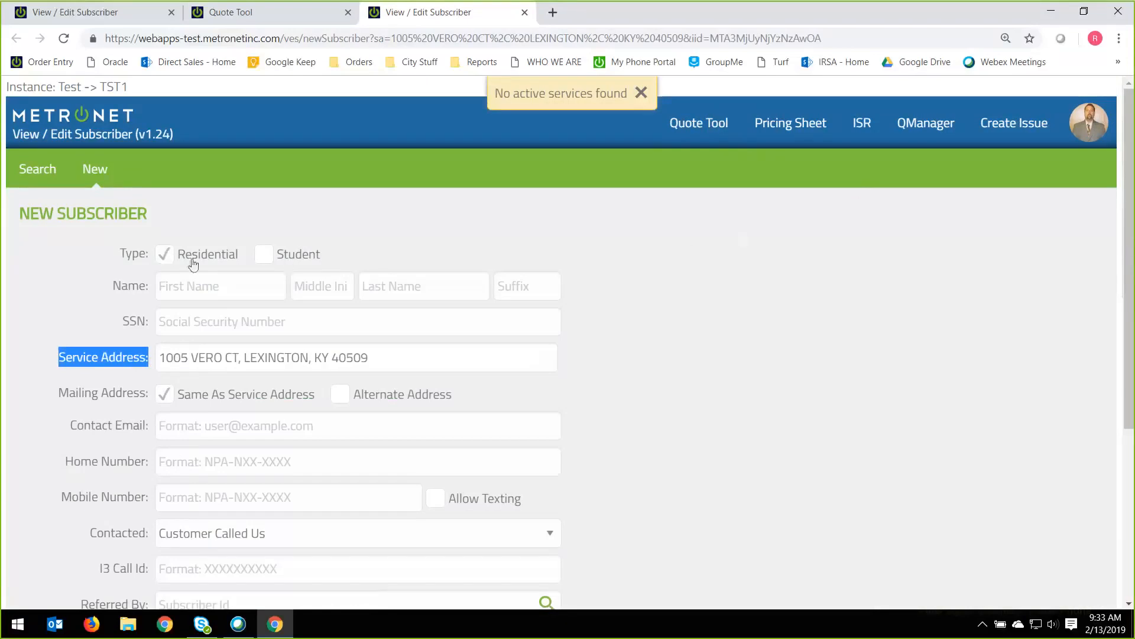
pyautogui.click(183, 284)
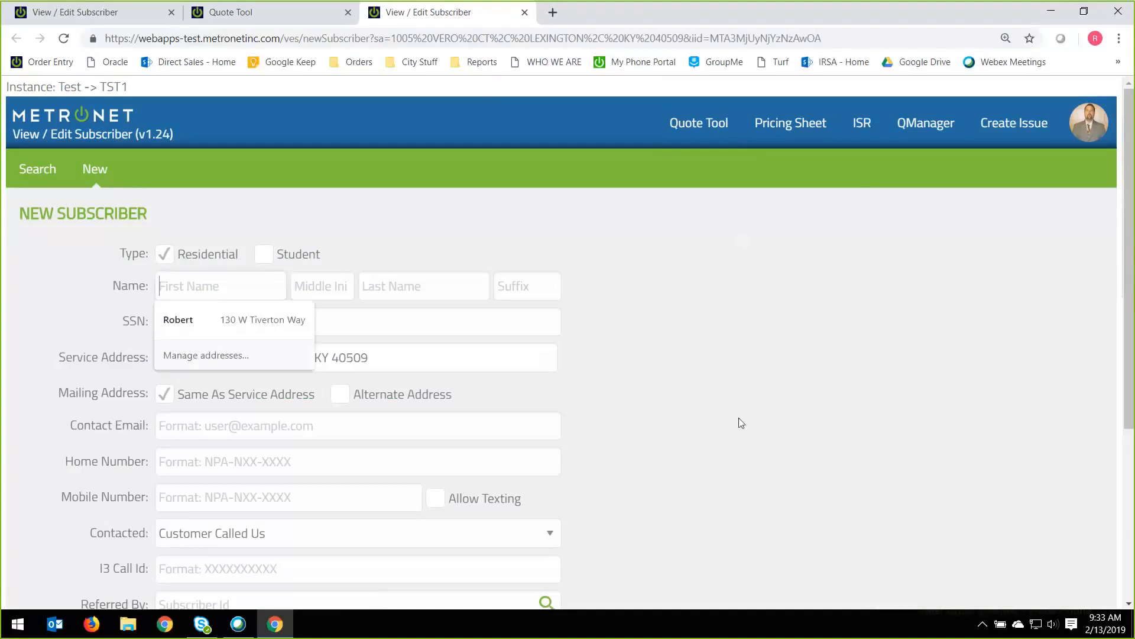
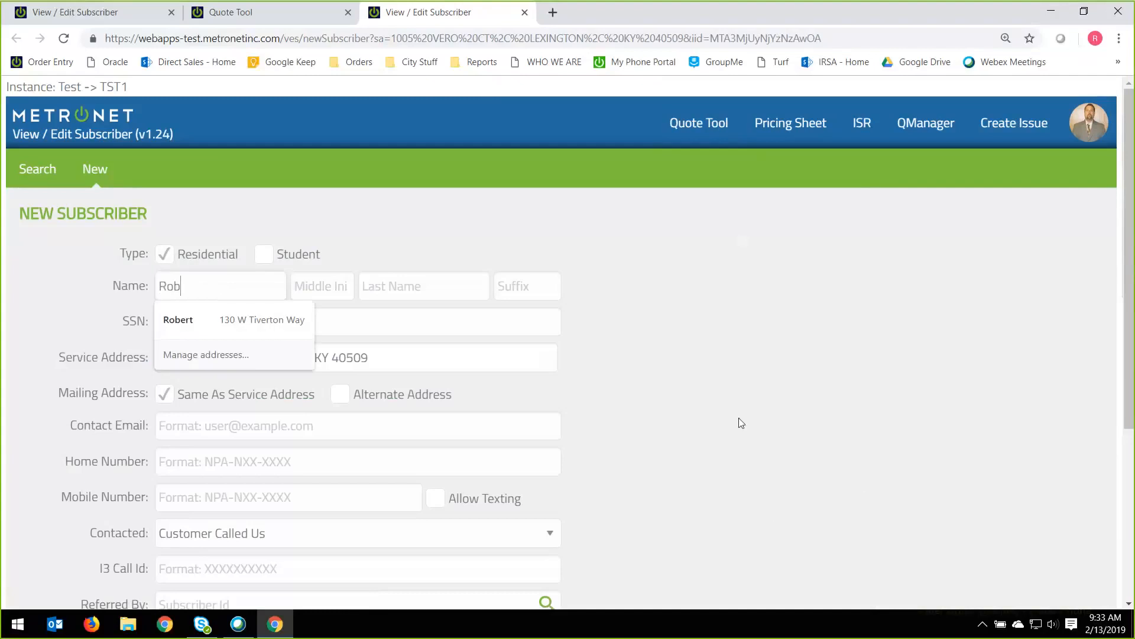
pyautogui.press('Tab')
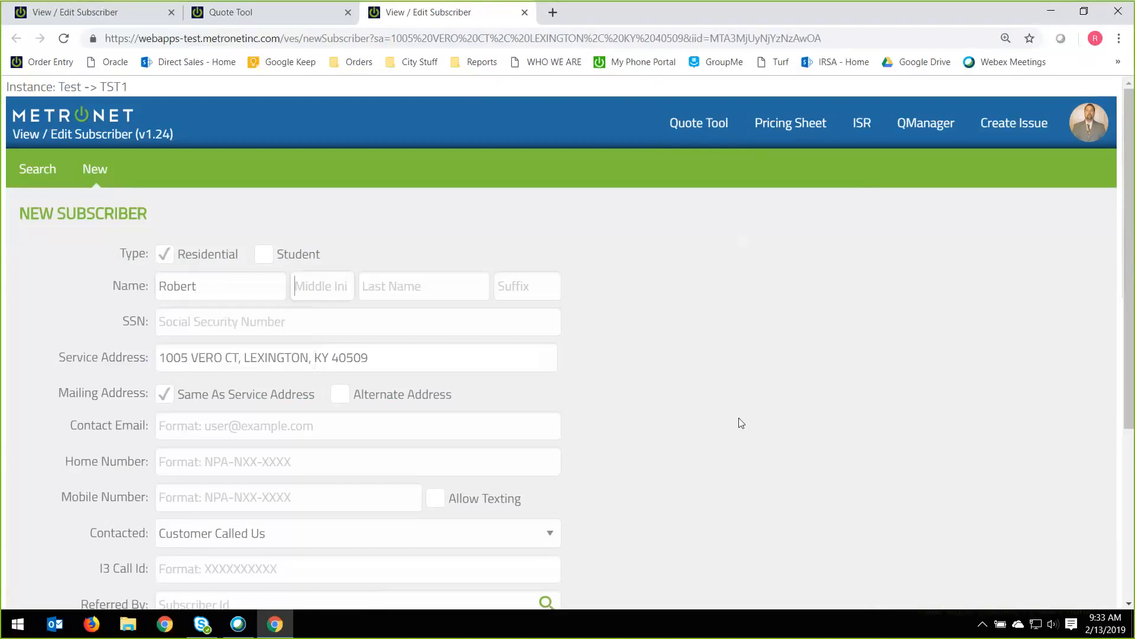
pyautogui.press('Tab')
pyautogui.press('Tab')
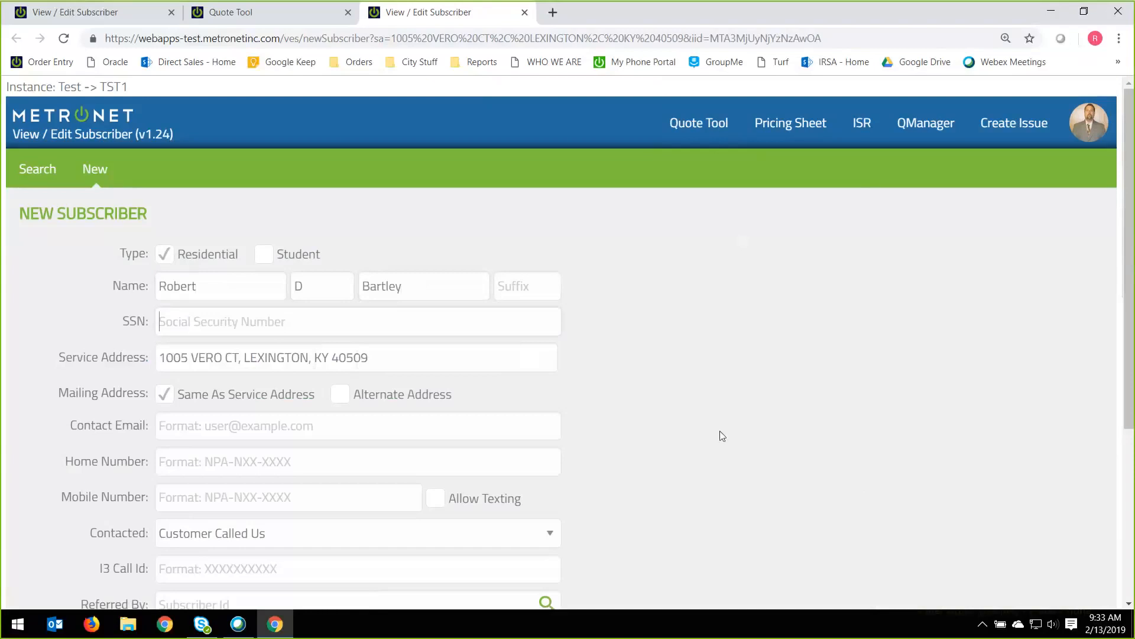
# Enter the customer's Social Security Number in the new subscriber form.
pyautogui.scroll(-2, 722, 436)
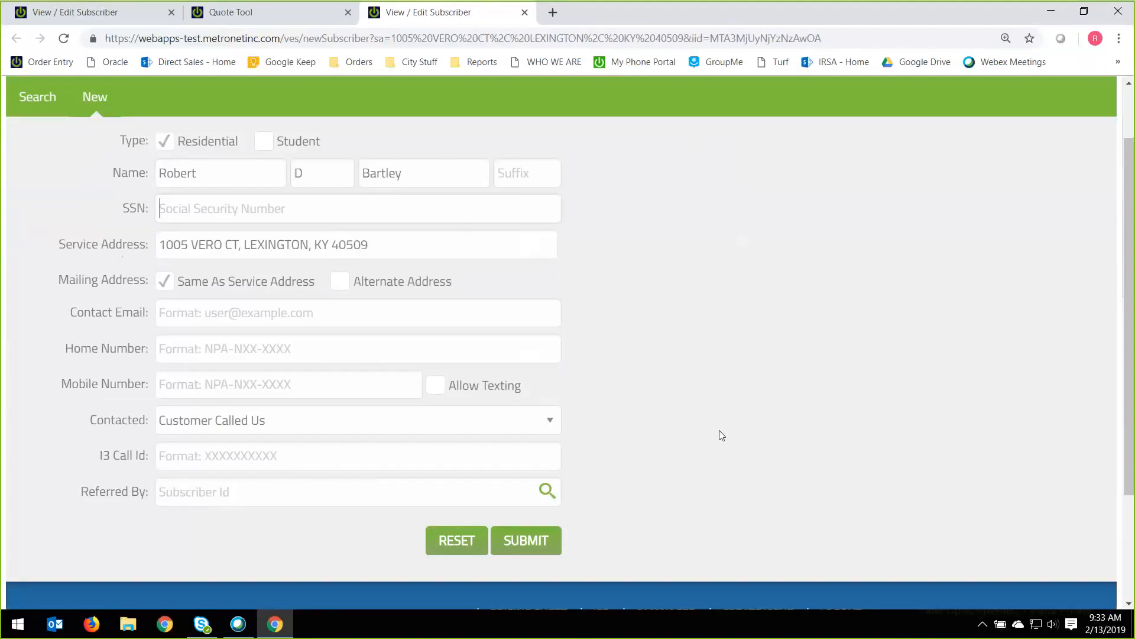
pyautogui.write('9')
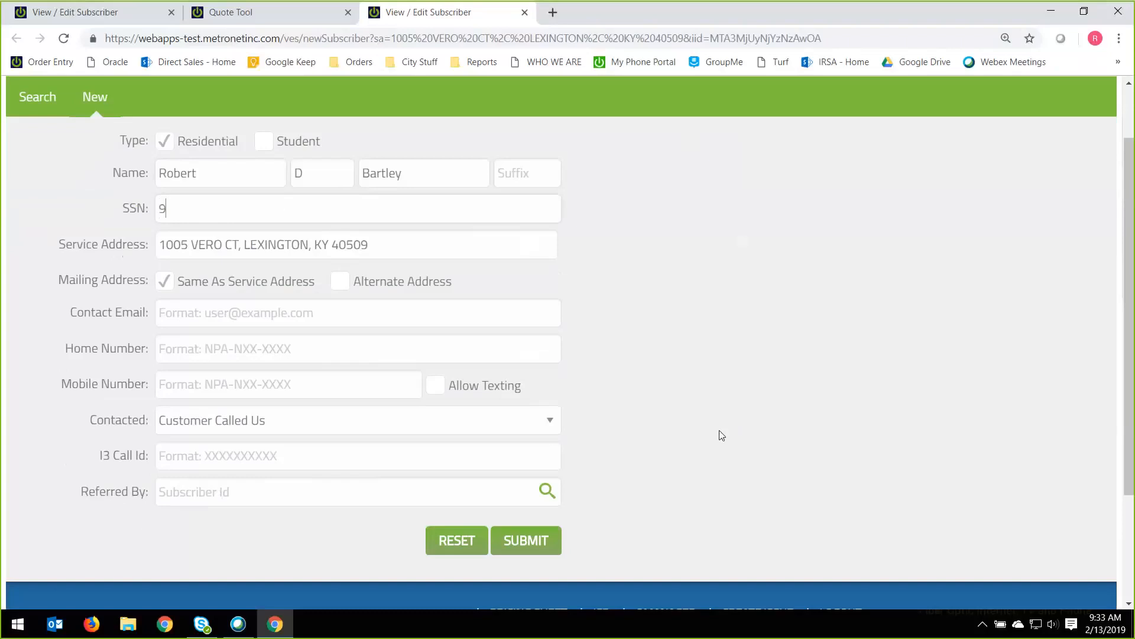
pyautogui.write('99999999')
pyautogui.click(278, 314)
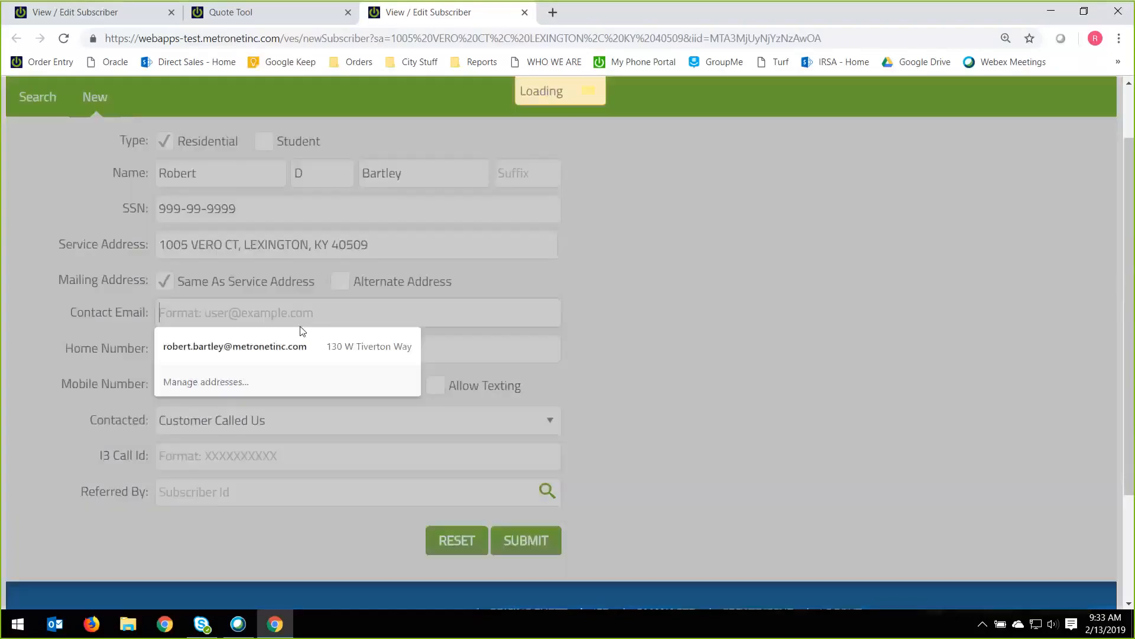
pyautogui.click(712, 380)
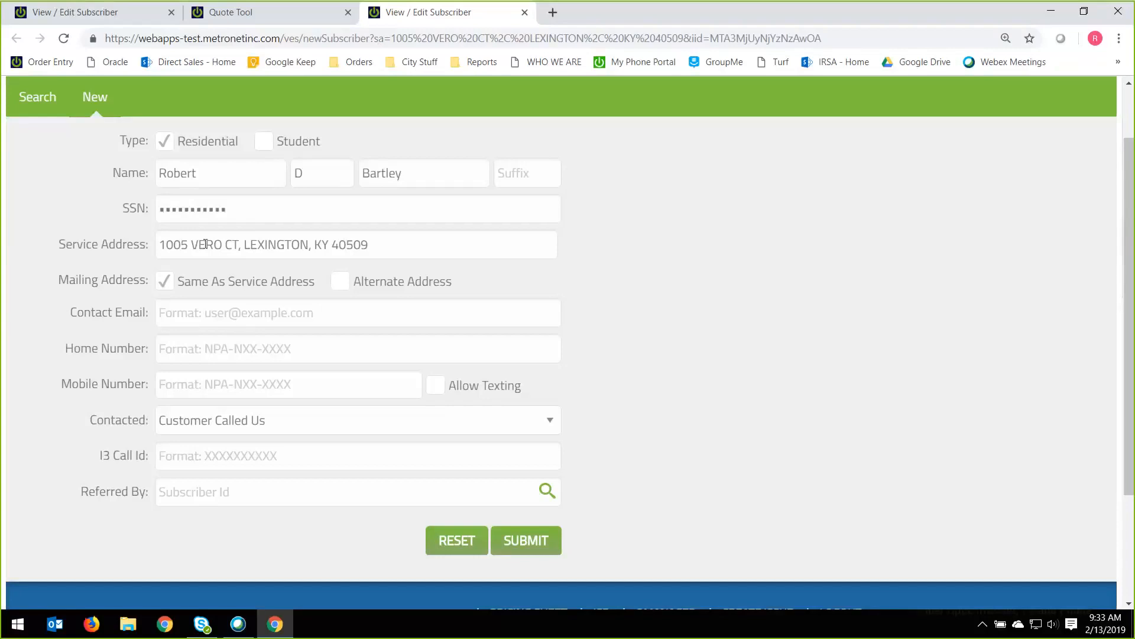
# Fill in the customer's contact email address.
pyautogui.click(207, 314)
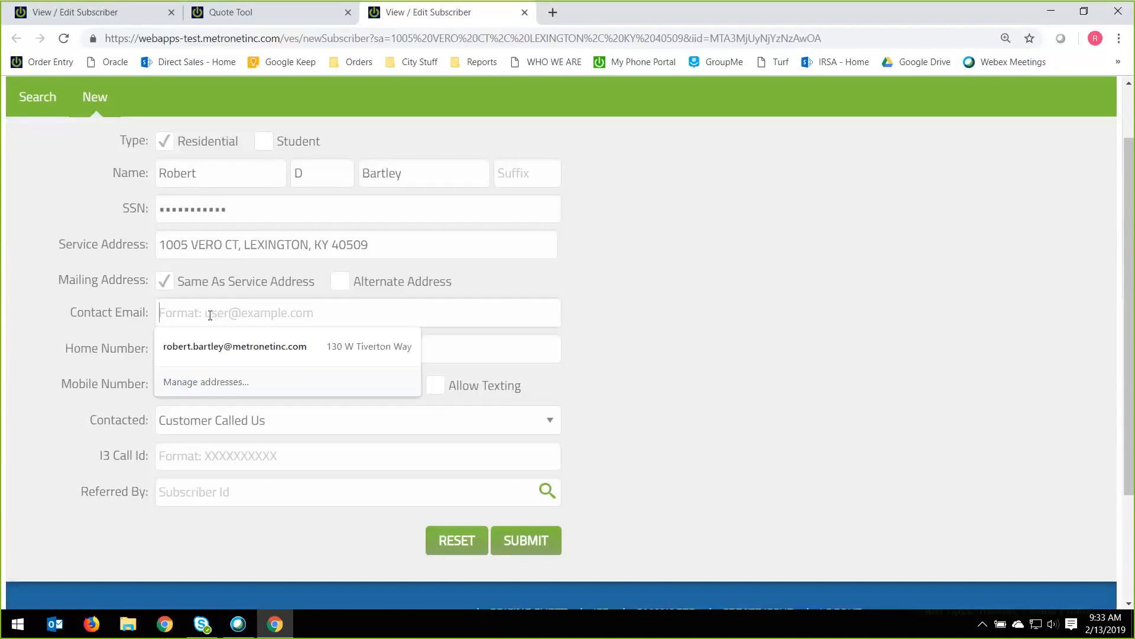
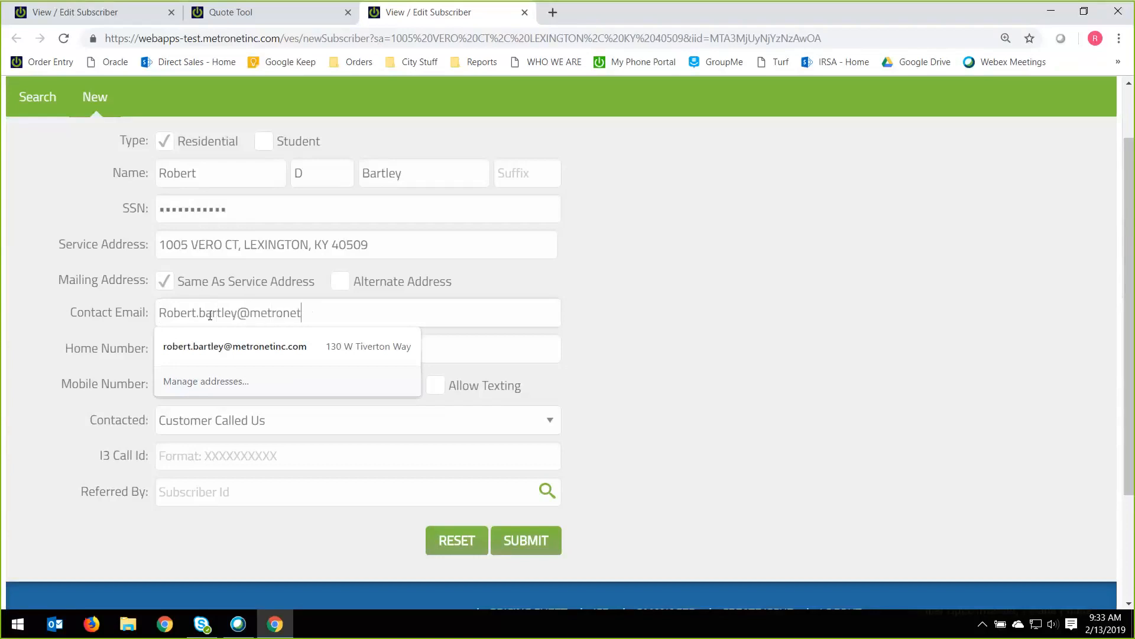
pyautogui.press('Tab')
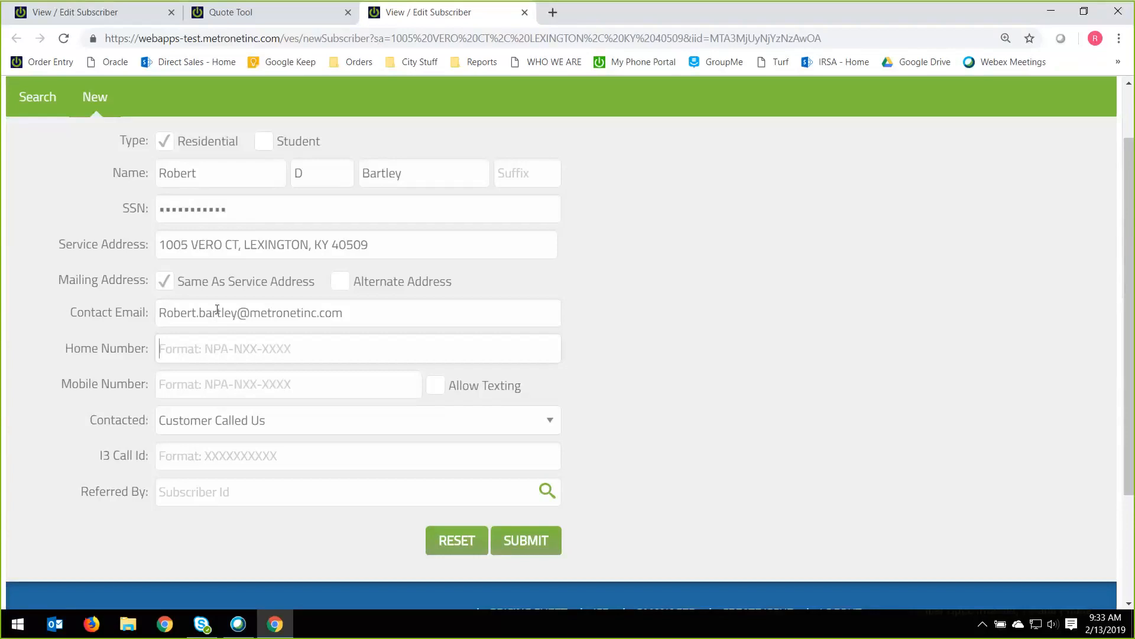
# Enter the customer's mobile number and allow texting to it.
pyautogui.click(227, 384)
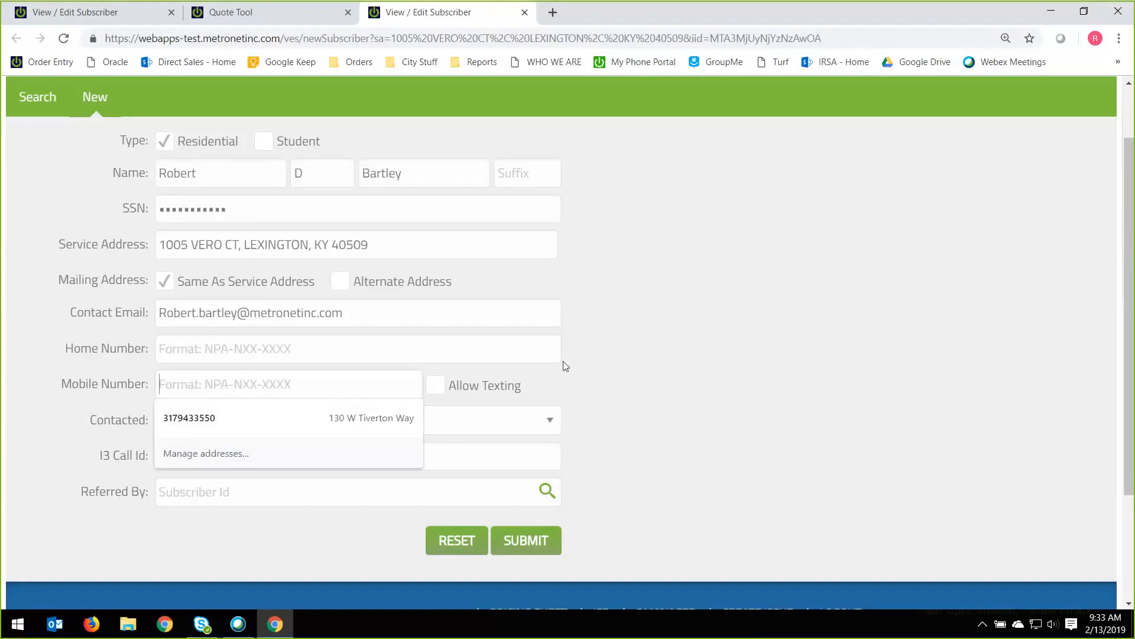
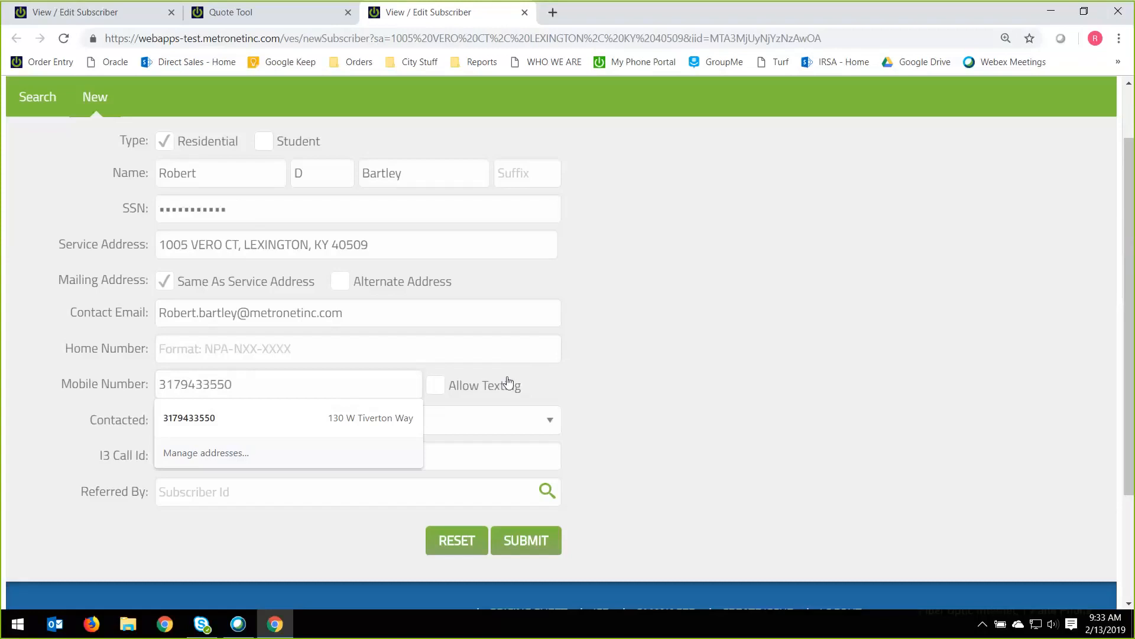
pyautogui.click(452, 391)
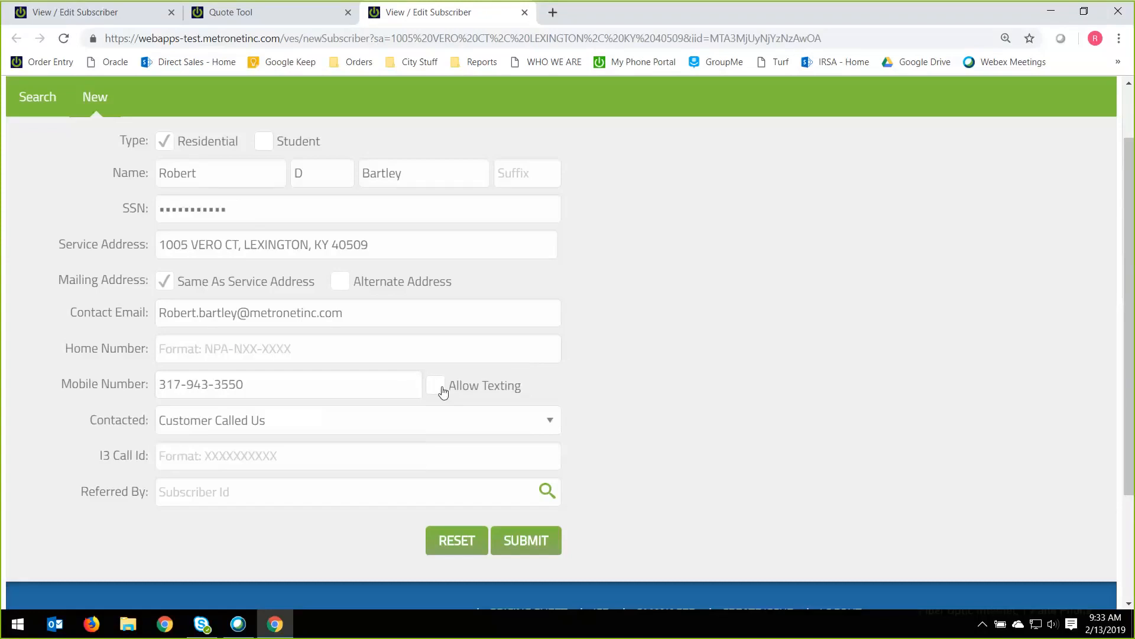
pyautogui.click(452, 391)
pyautogui.scroll(-1, 745, 423)
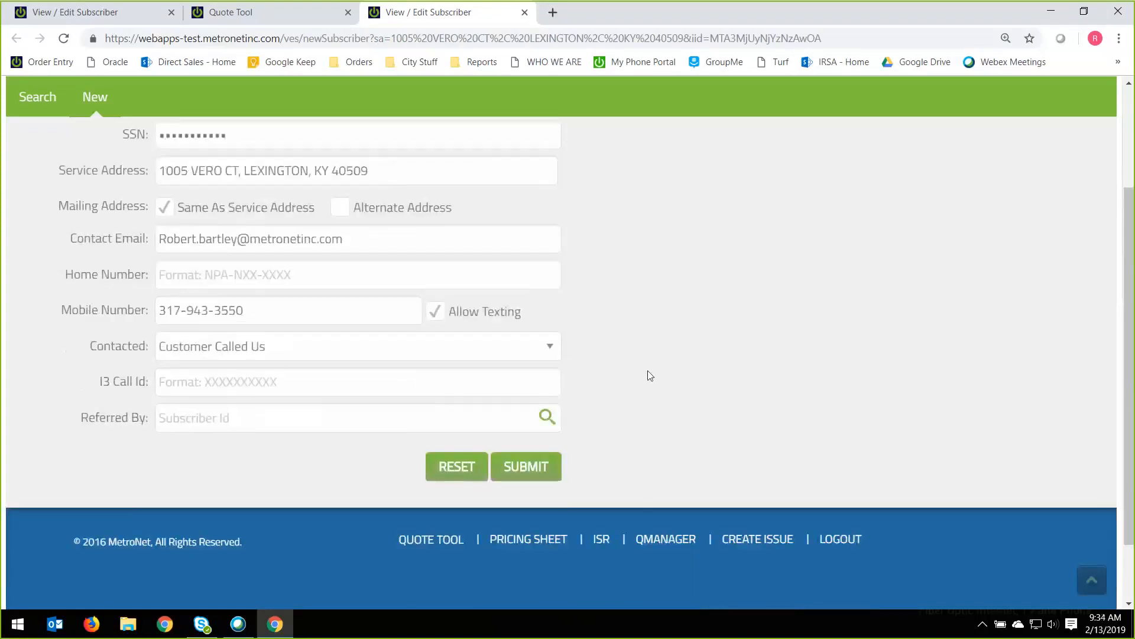
pyautogui.doubleClick(107, 346)
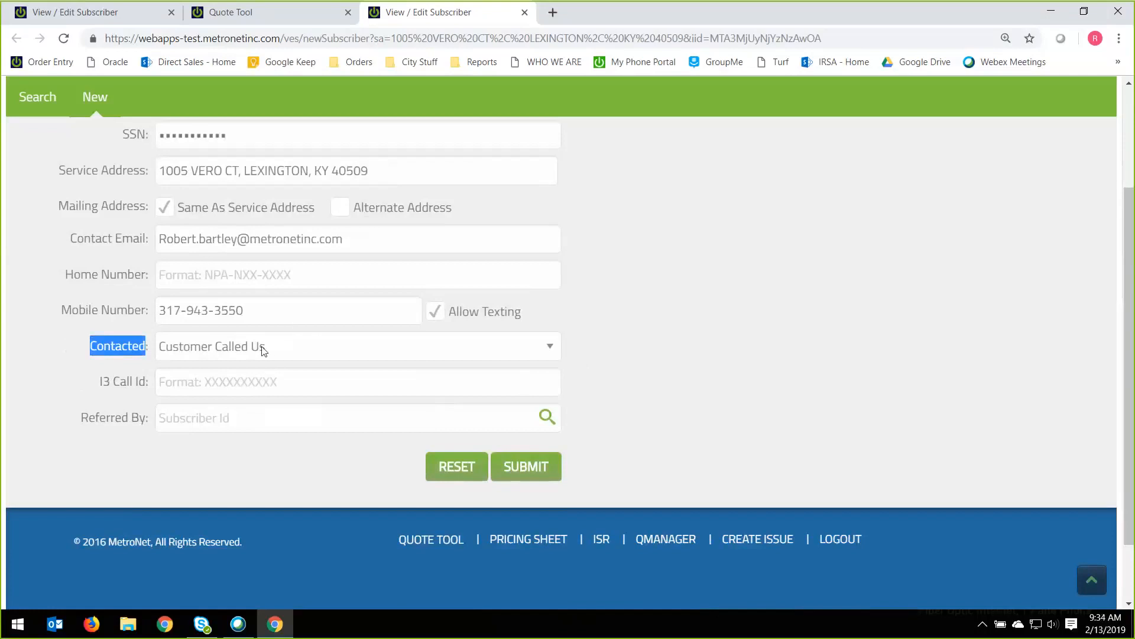
pyautogui.click(208, 385)
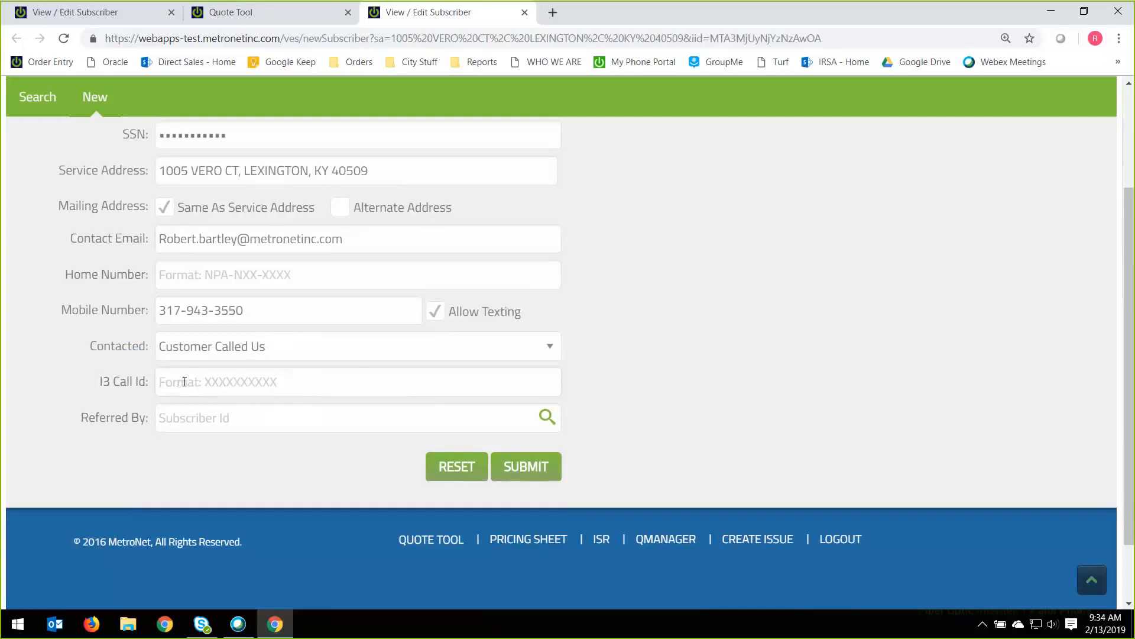
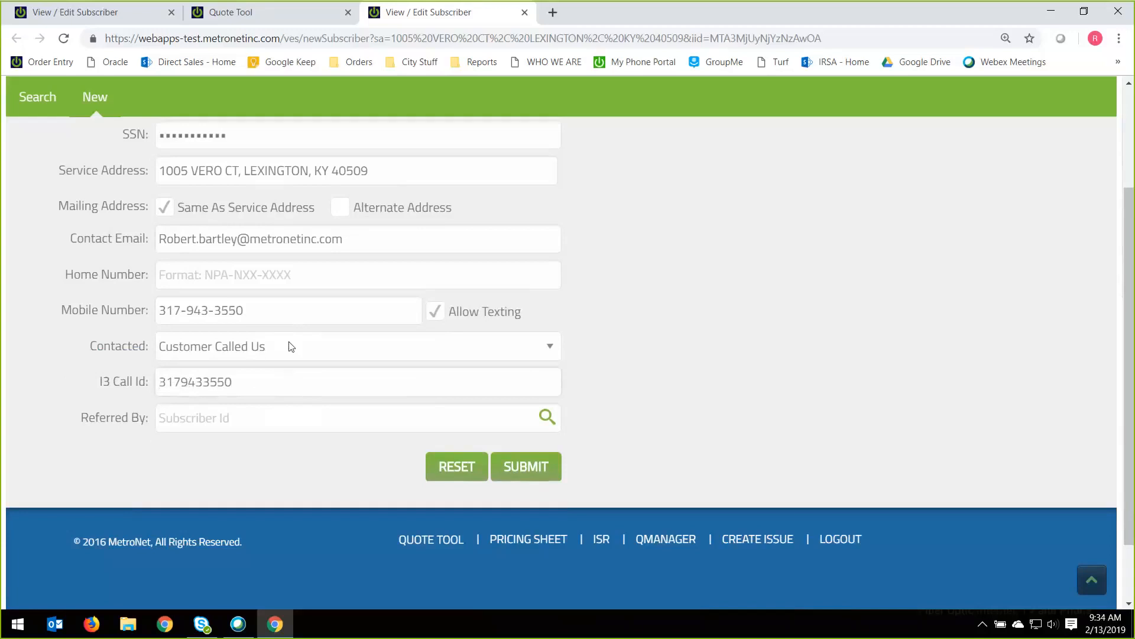
pyautogui.hotkey('ctrl', 'a')
pyautogui.press('BackSpace')
# Choose Customer Called Us as the contact method and enter the customer's phone number as the I3 Call Id.
pyautogui.click(292, 346)
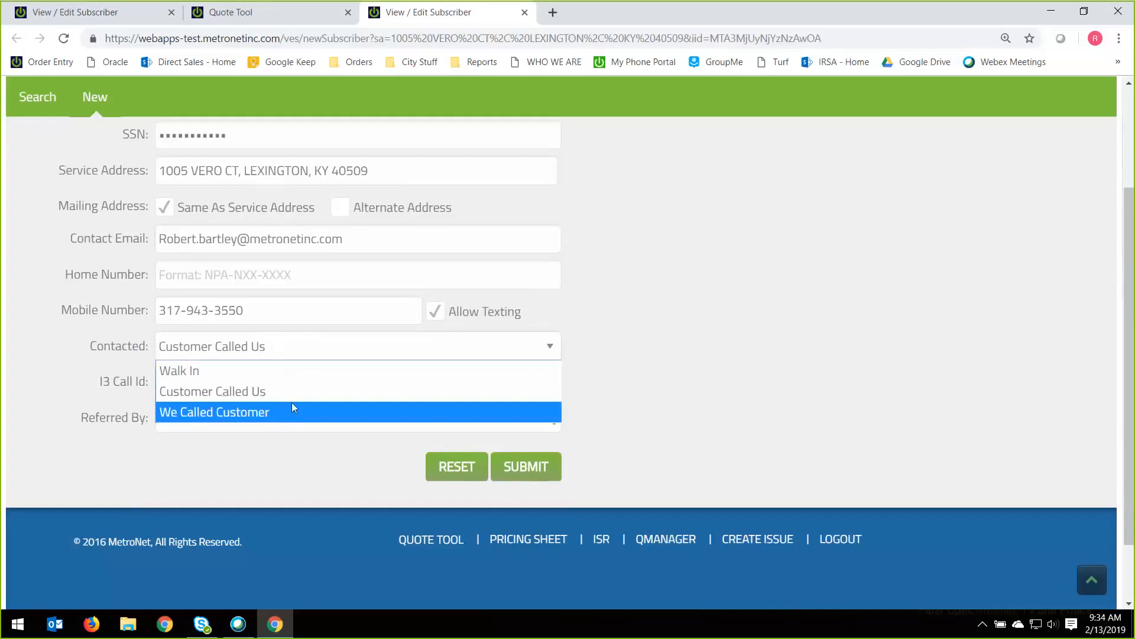
pyautogui.press('Up')
pyautogui.click(246, 392)
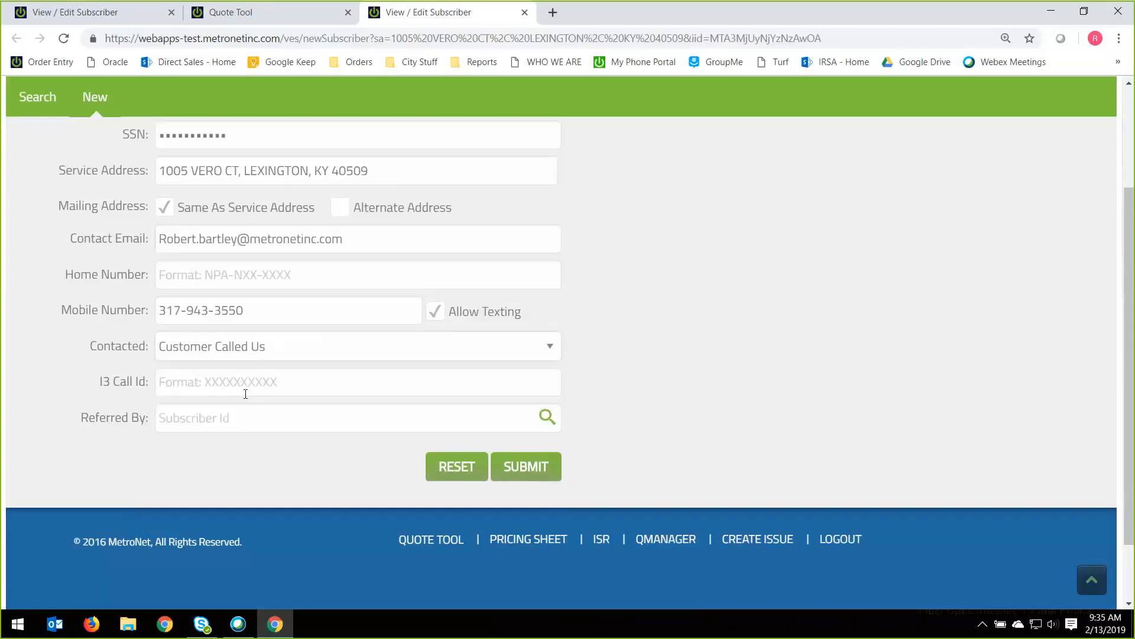
pyautogui.click(362, 385)
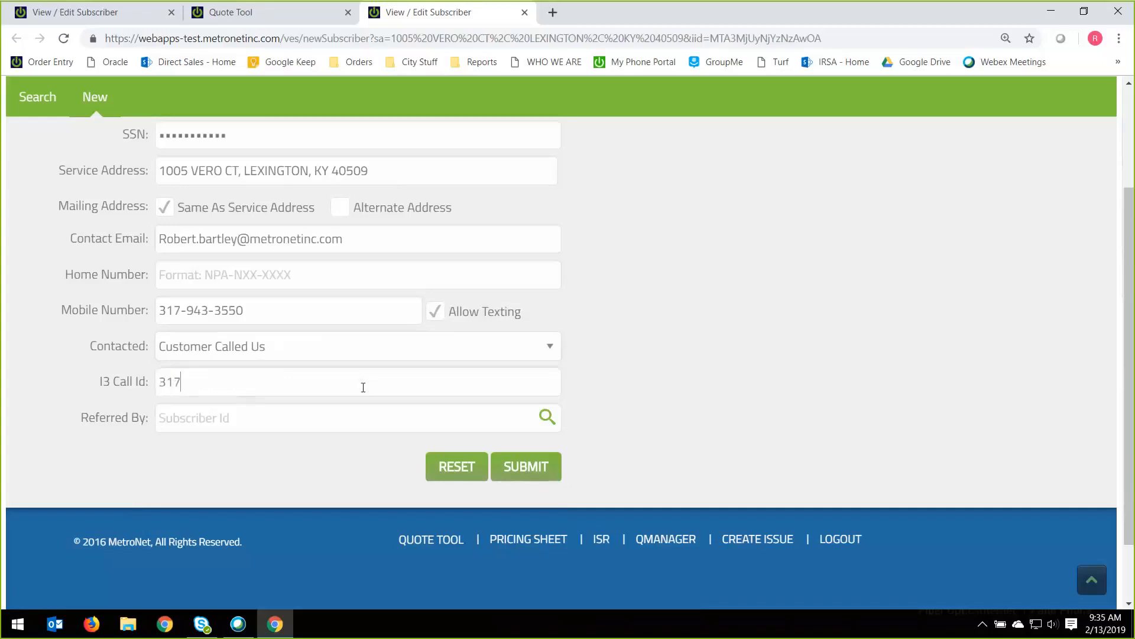
# Look up the referring subscriber by name and set that subscriber as Referred By.
pyautogui.moveTo(81, 418); pyautogui.dragTo(153, 422)
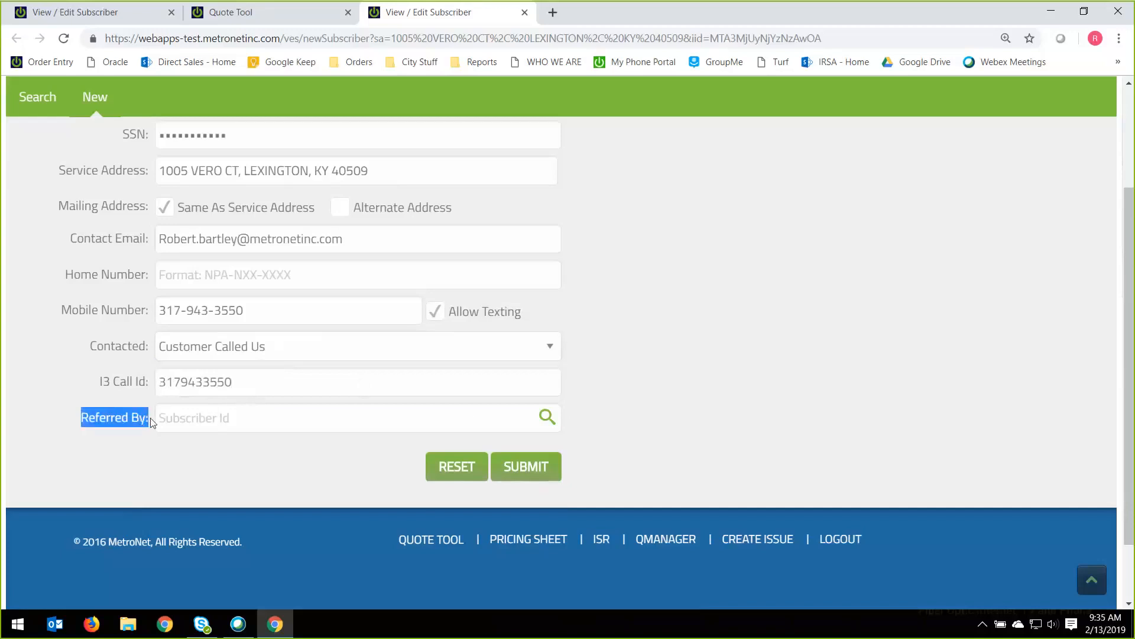
pyautogui.click(547, 420)
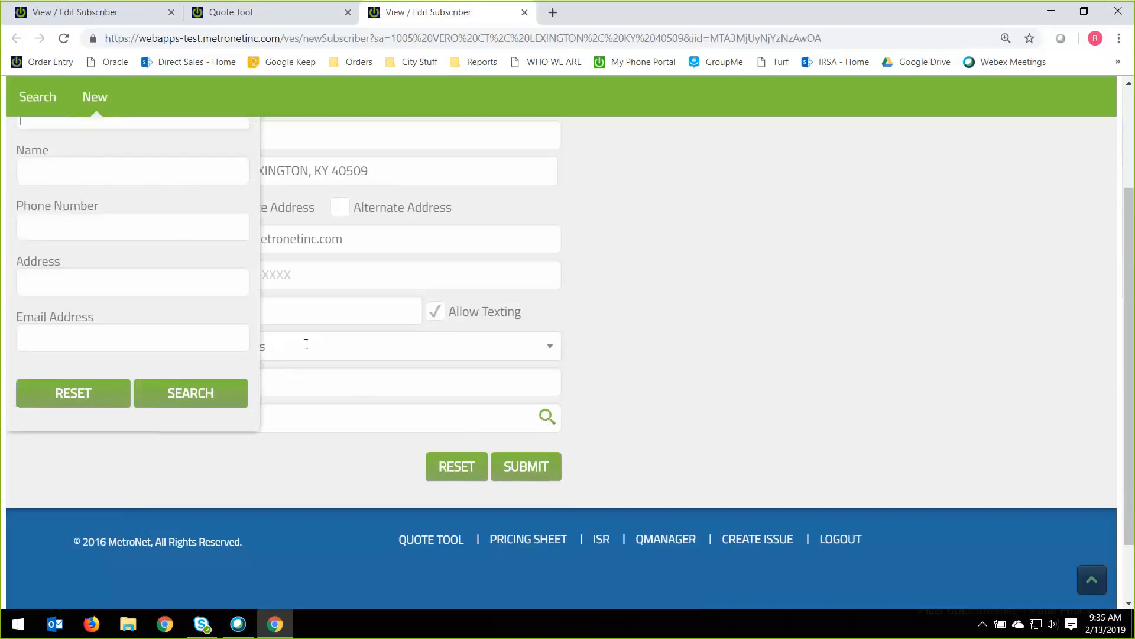
pyautogui.click(100, 170)
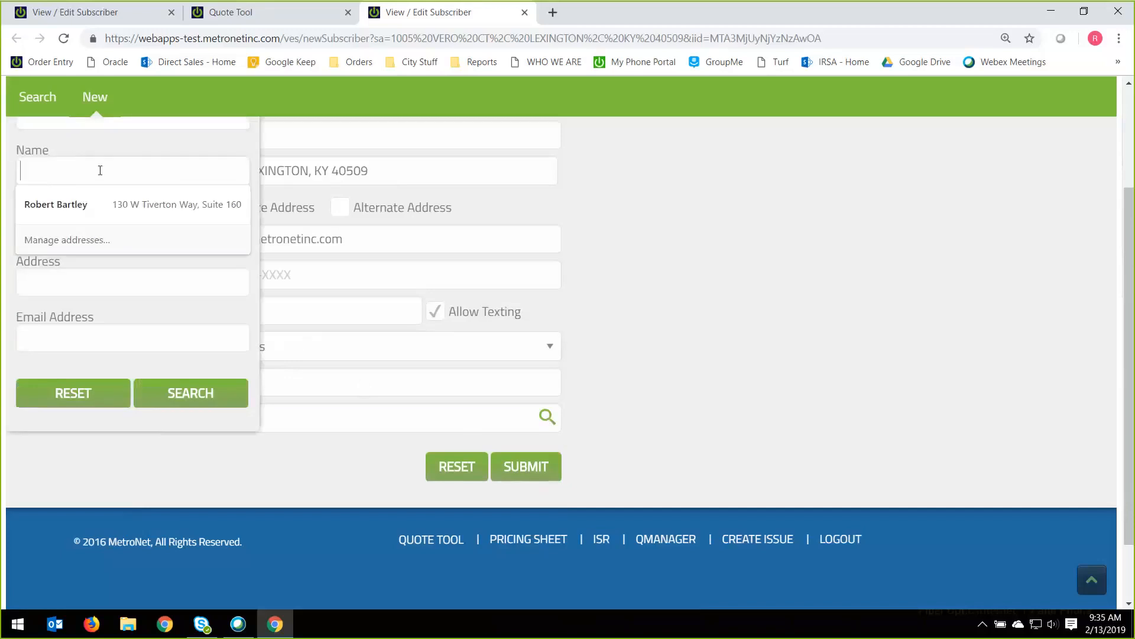
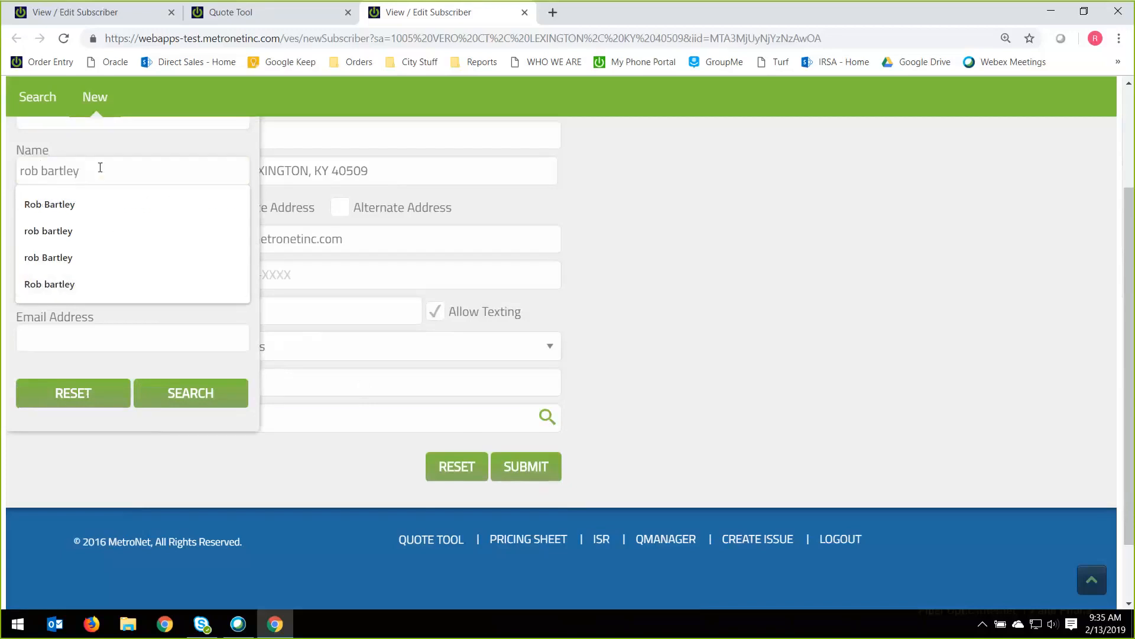
pyautogui.click(111, 148)
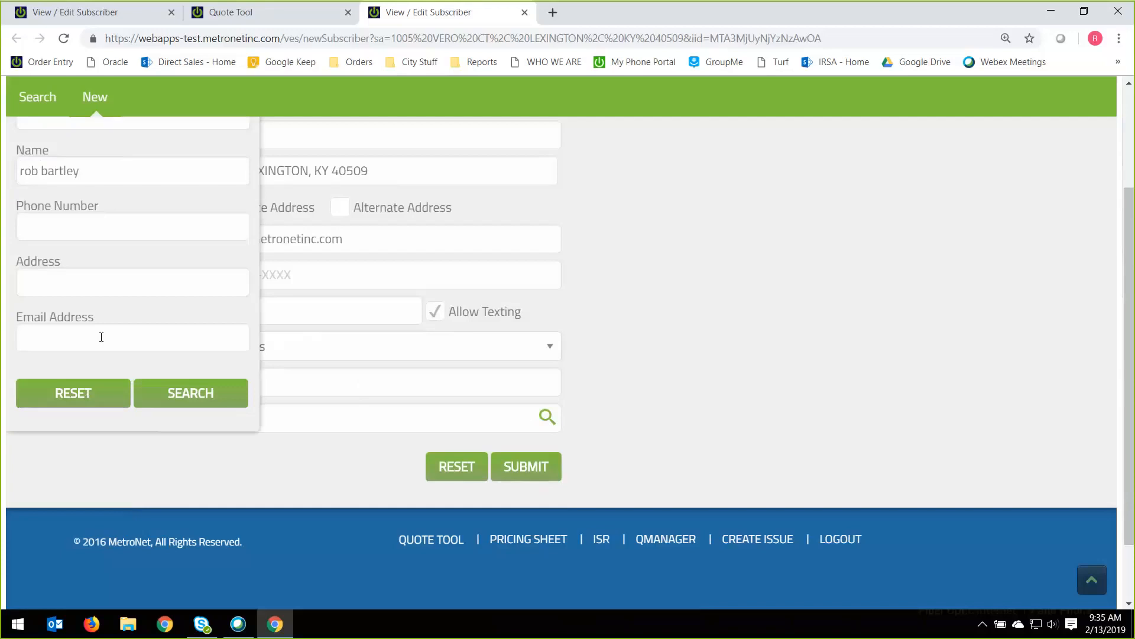
pyautogui.click(195, 395)
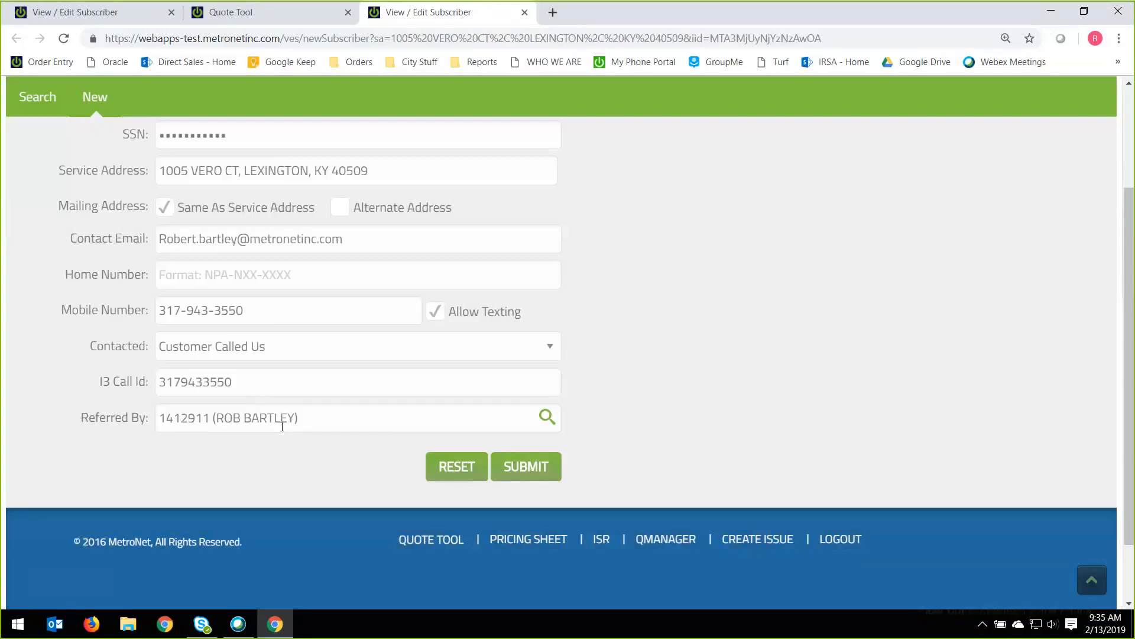
# Submit the new subscriber and dismiss the notice about the stored selections loaded from Quote Tool.
pyautogui.click(544, 468)
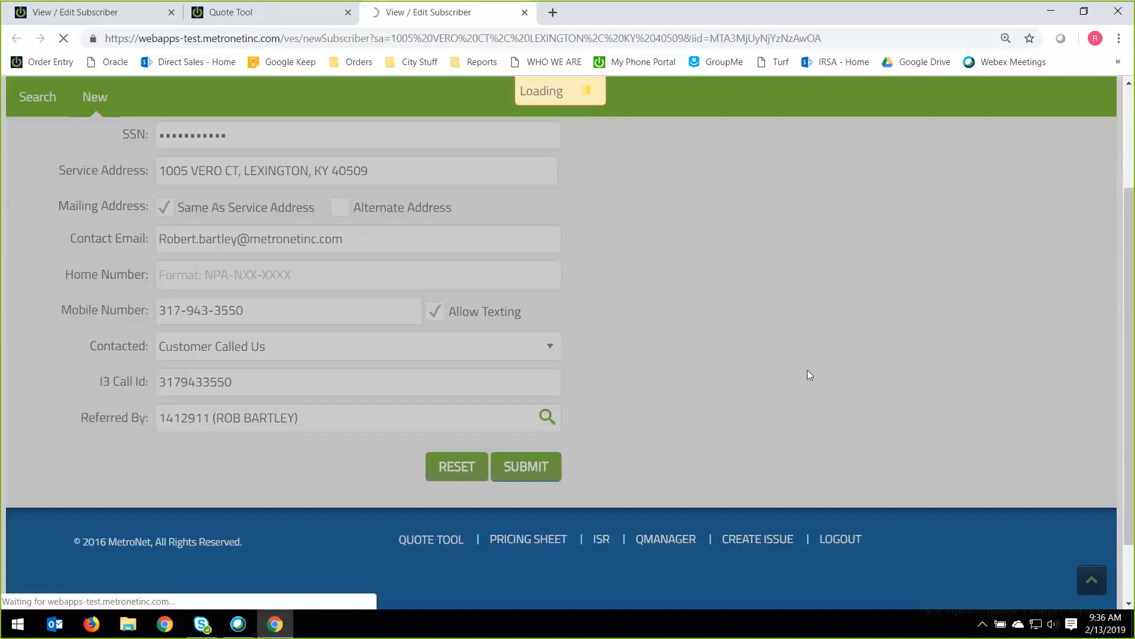
pyautogui.scroll(1, 781, 363)
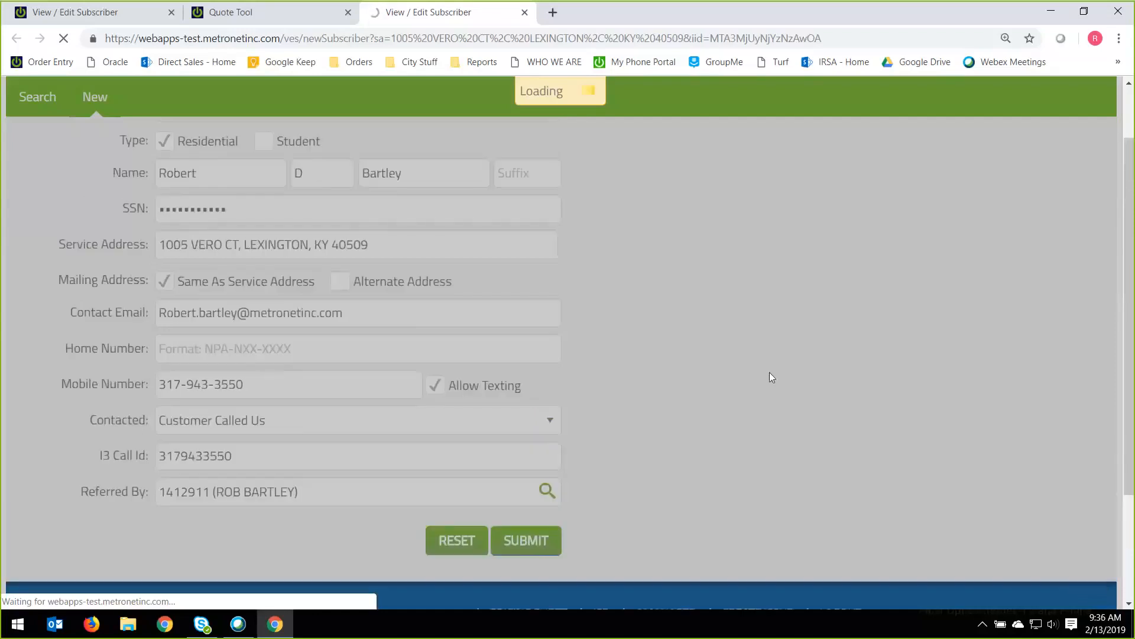
pyautogui.scroll(2, 770, 374)
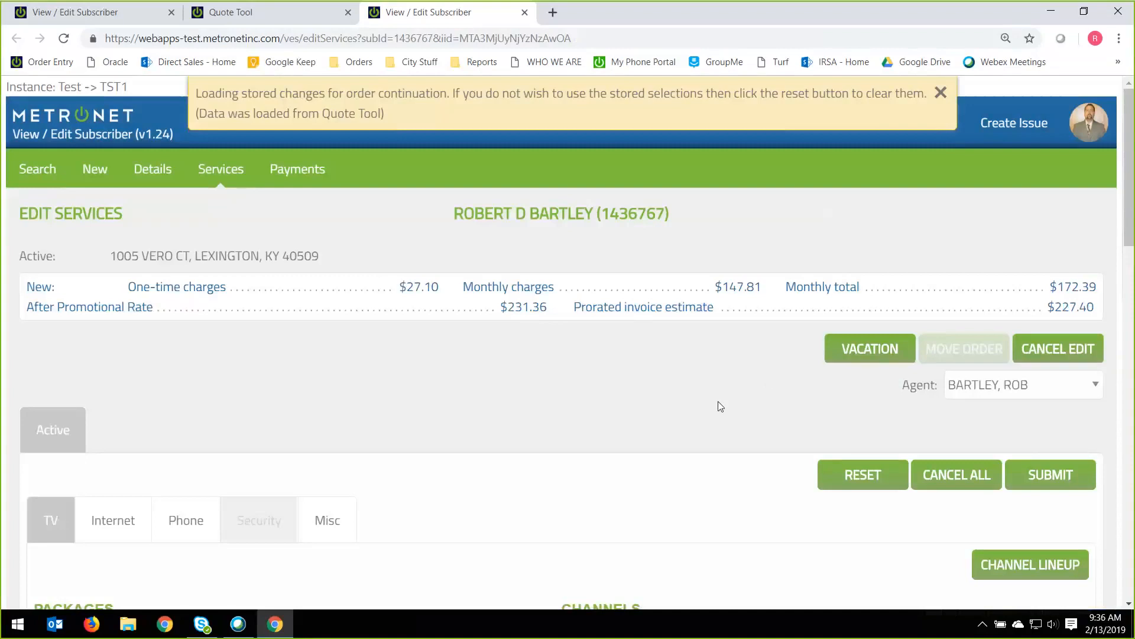
pyautogui.moveTo(394, 112); pyautogui.dragTo(197, 122)
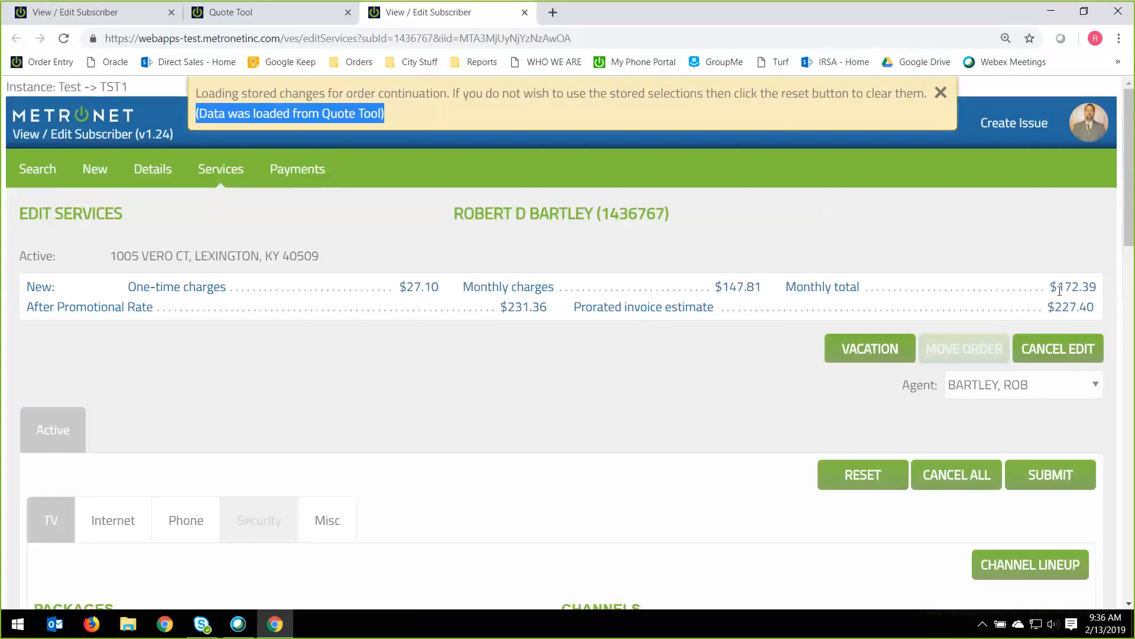
pyautogui.click(940, 92)
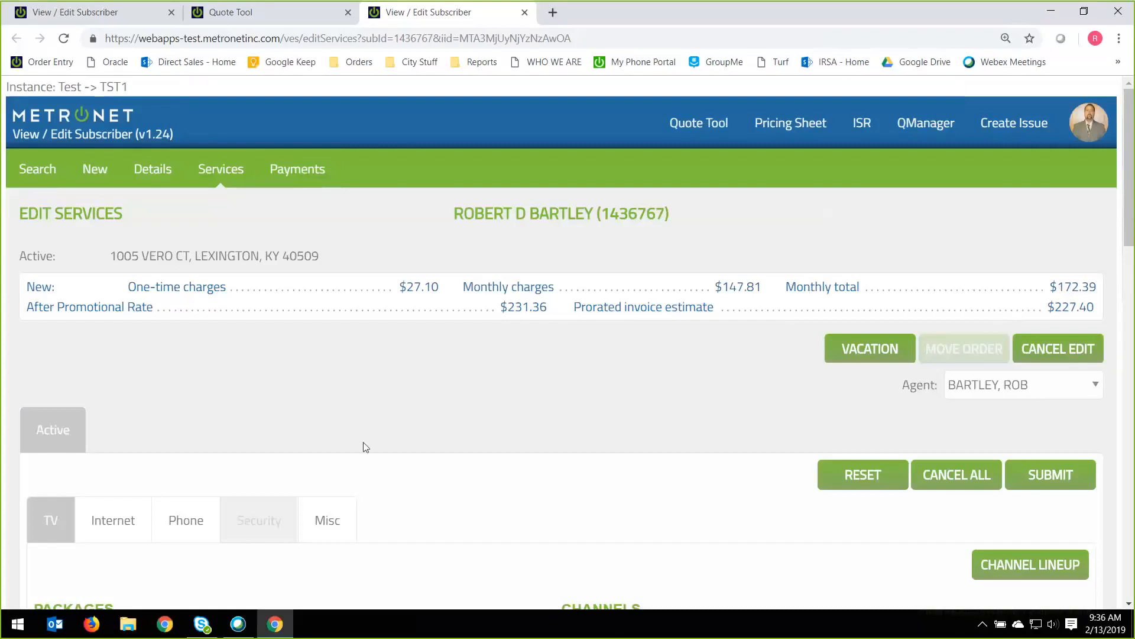
# Review the TV and Internet selections loaded from the quote, and open the Phone services.
pyautogui.scroll(-5, 366, 447)
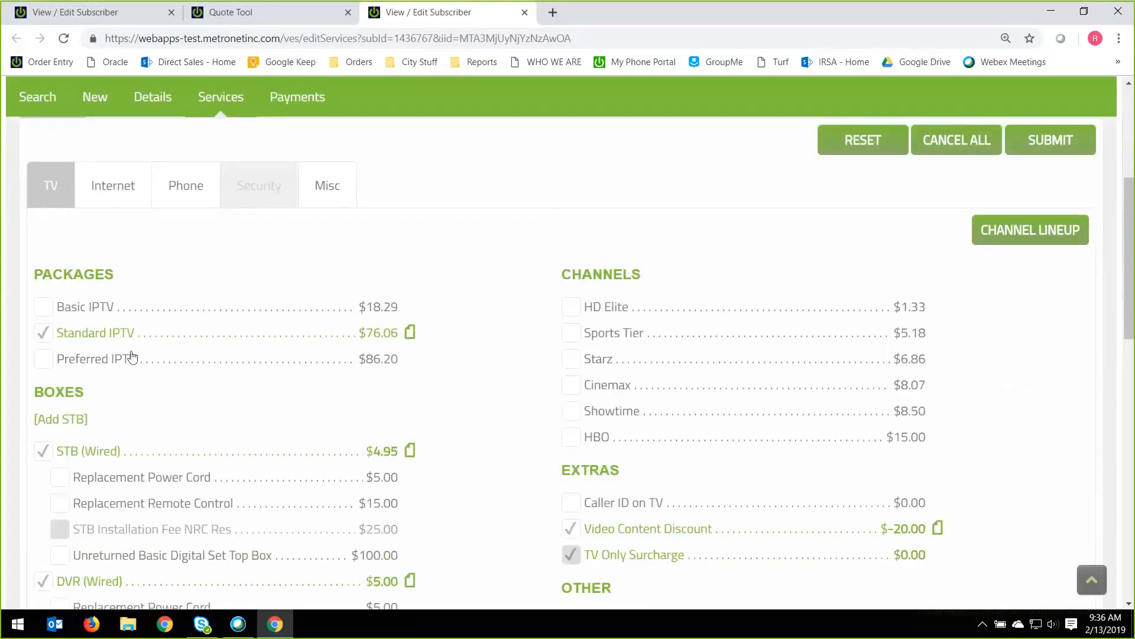
pyautogui.scroll(-2, 384, 336)
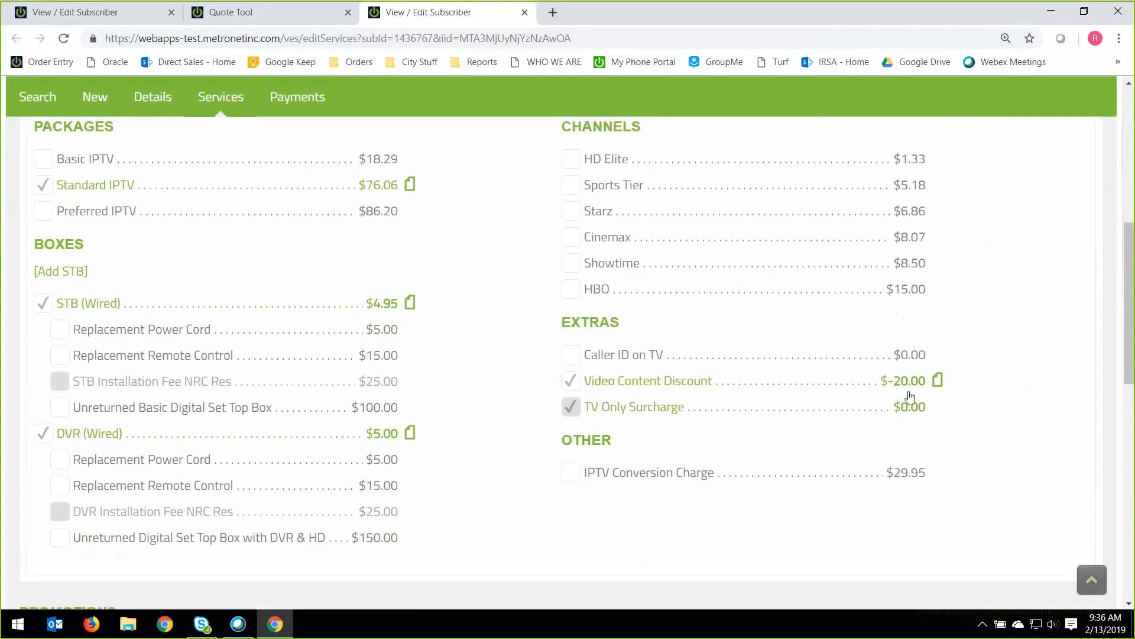
pyautogui.scroll(2, 909, 394)
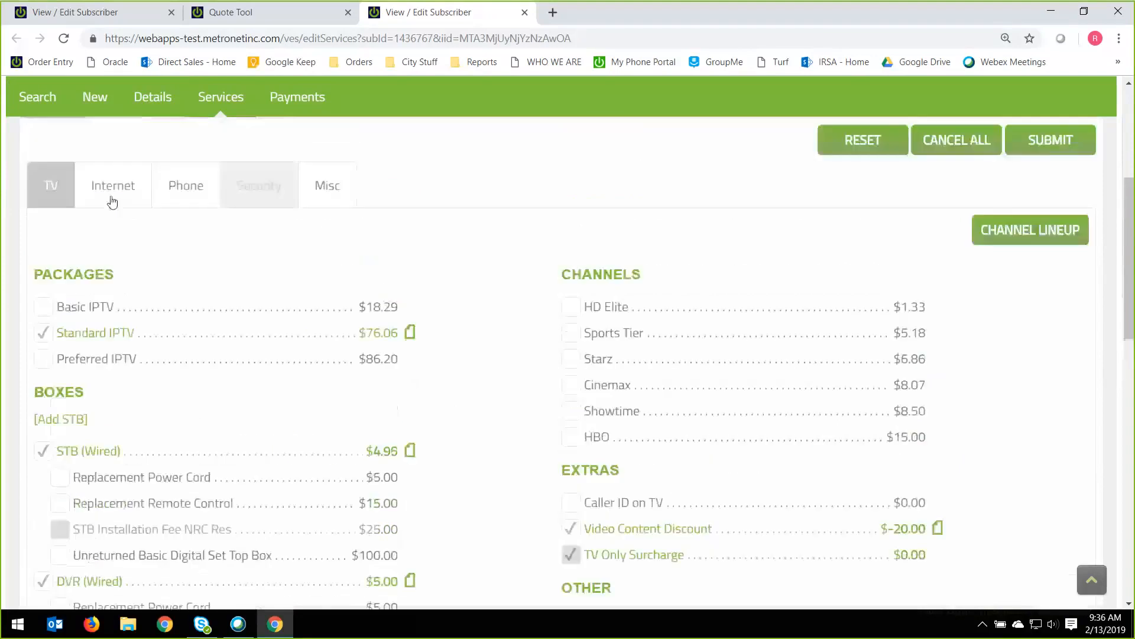
pyautogui.click(113, 201)
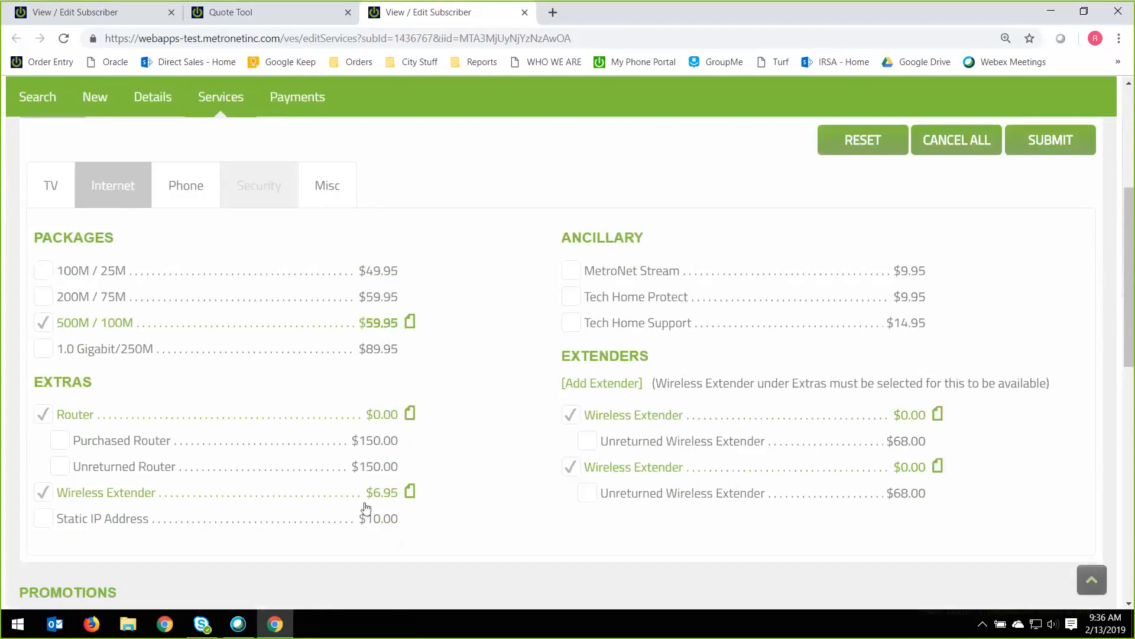
pyautogui.click(193, 199)
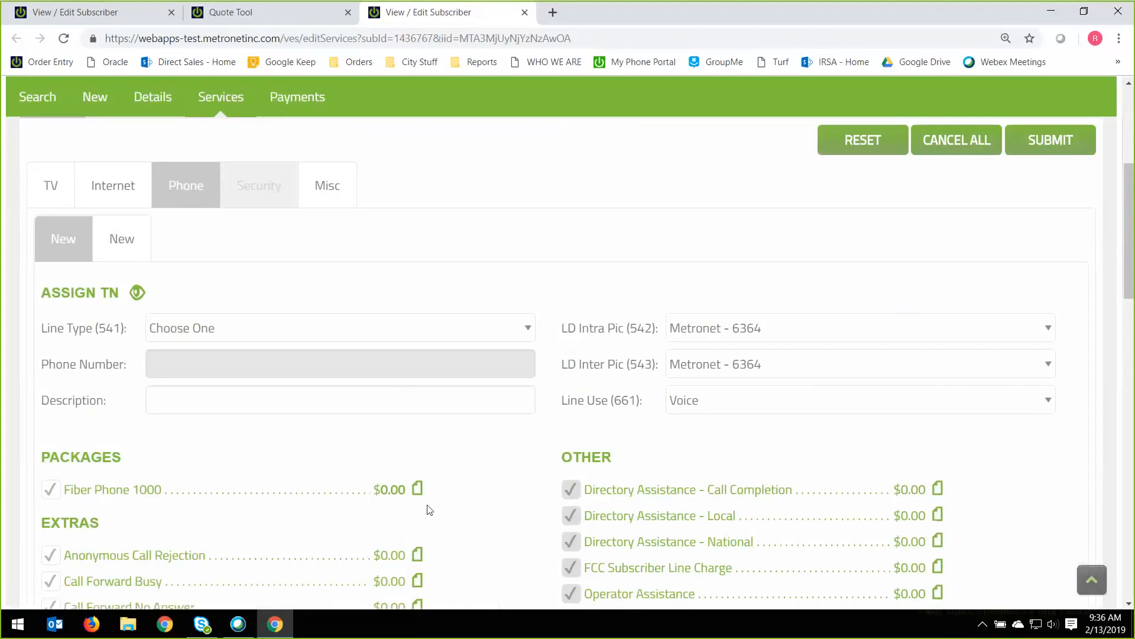
# Try to submit the order's services, read the resulting message about the phone line and dismiss it.
pyautogui.scroll(2, 563, 474)
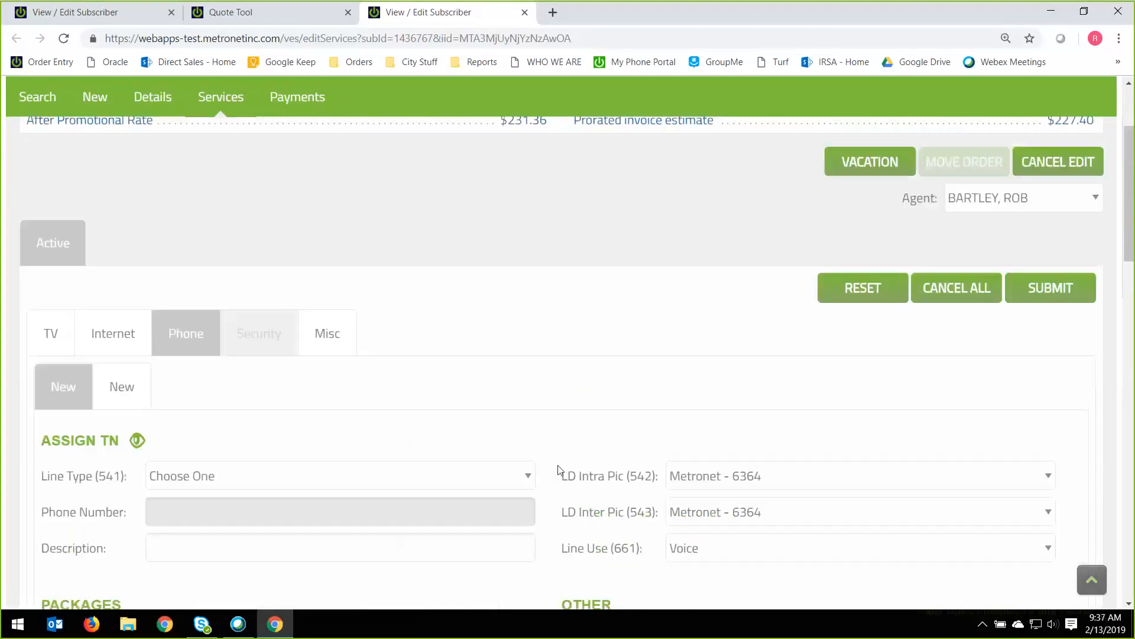
pyautogui.scroll(1, 806, 406)
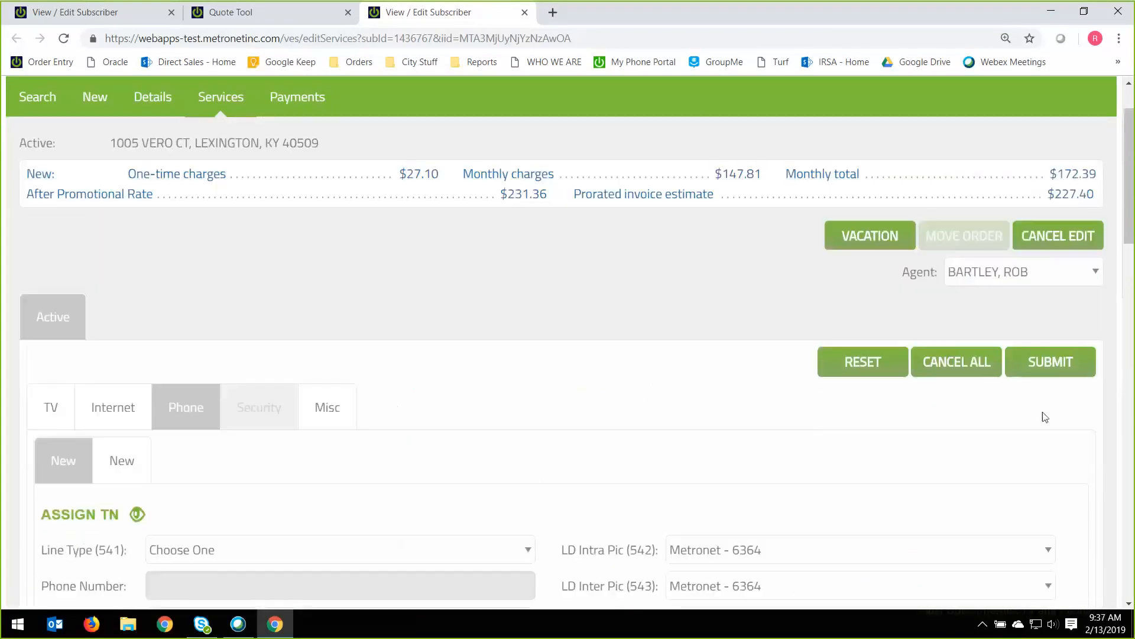
pyautogui.click(1061, 375)
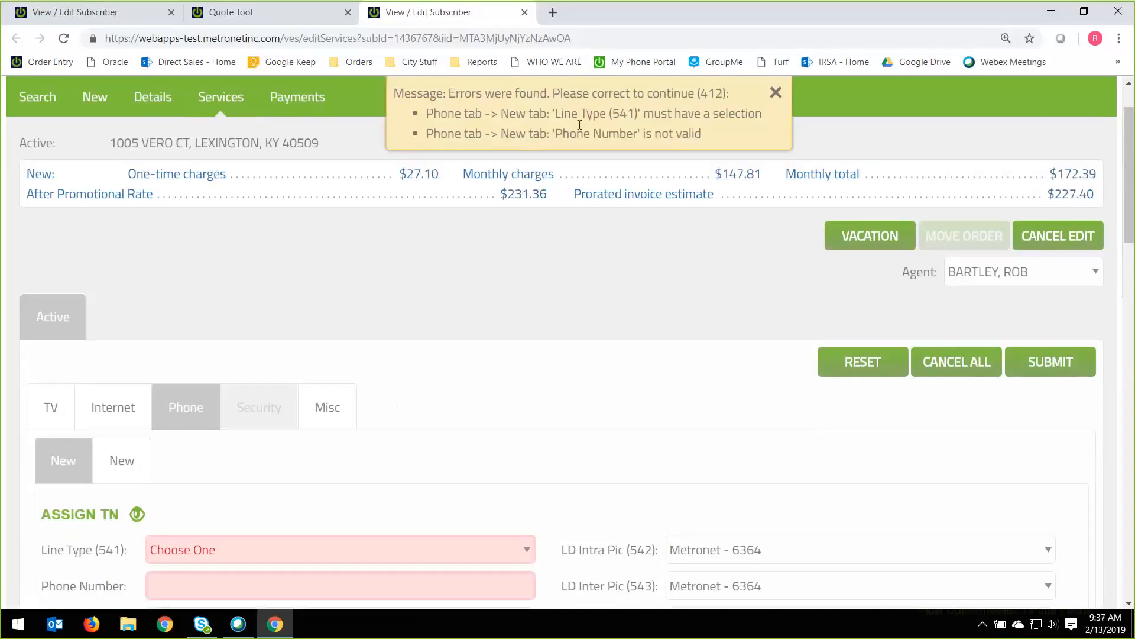
pyautogui.moveTo(375, 105); pyautogui.dragTo(702, 134)
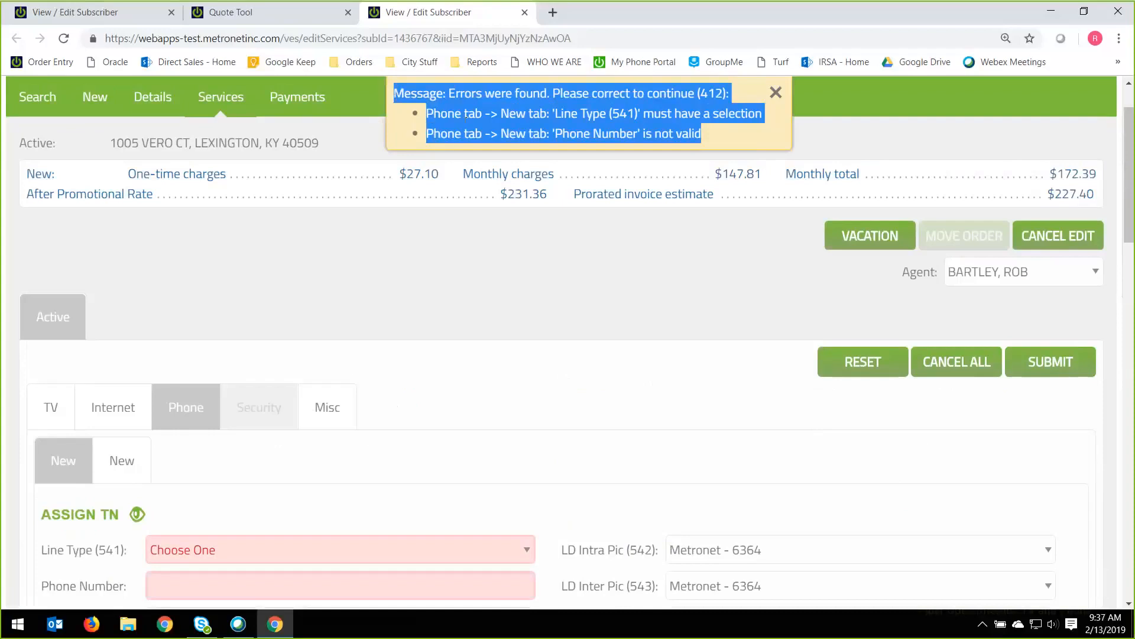
pyautogui.click(467, 284)
pyautogui.scroll(-2, 464, 299)
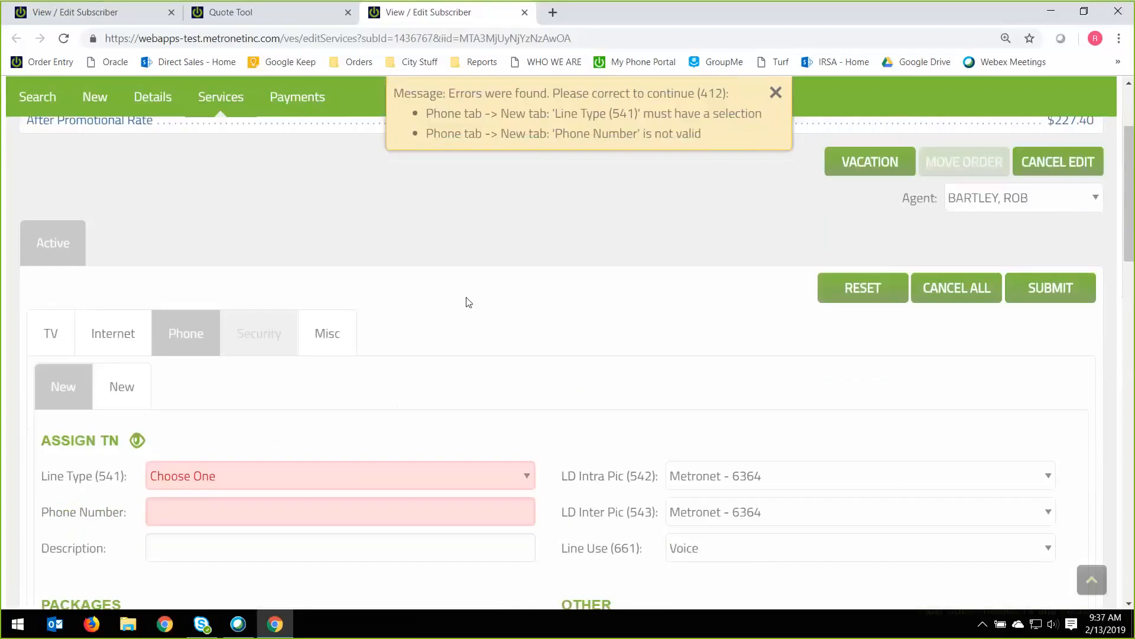
pyautogui.click(781, 93)
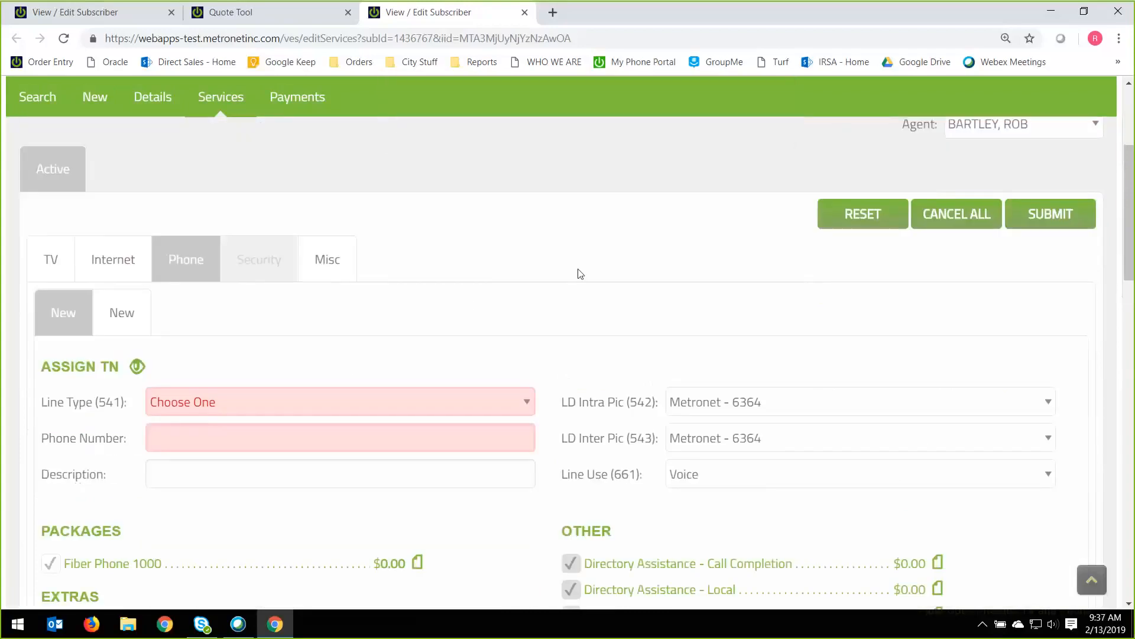
# Try New Install as the first new phone line's Line Type and dismiss the service message.
pyautogui.scroll(-1, 299, 317)
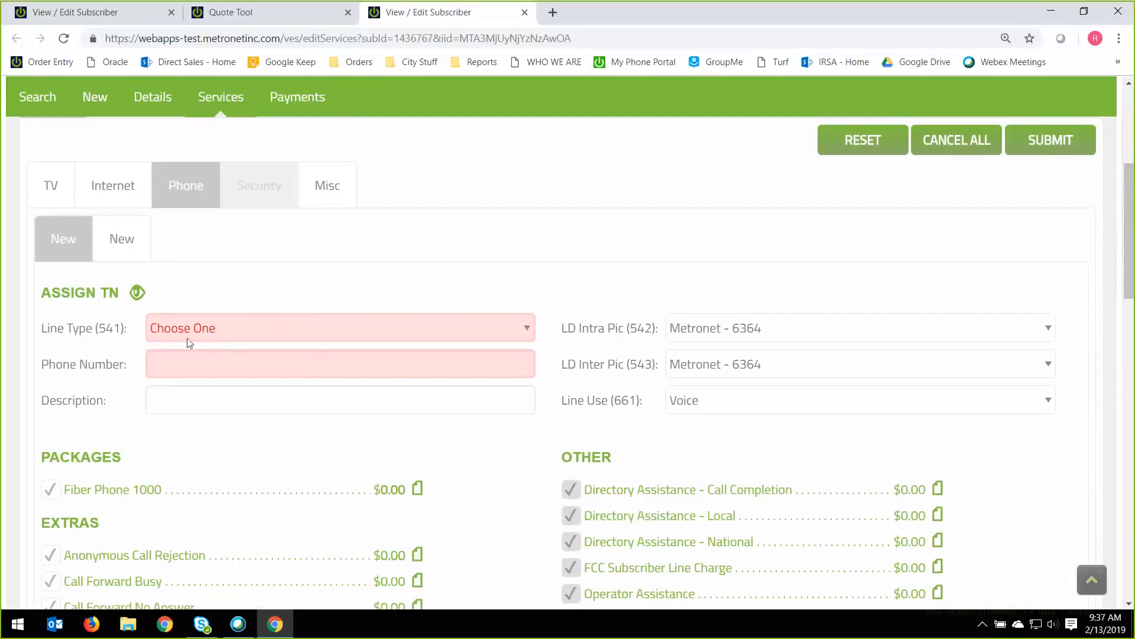
pyautogui.click(268, 335)
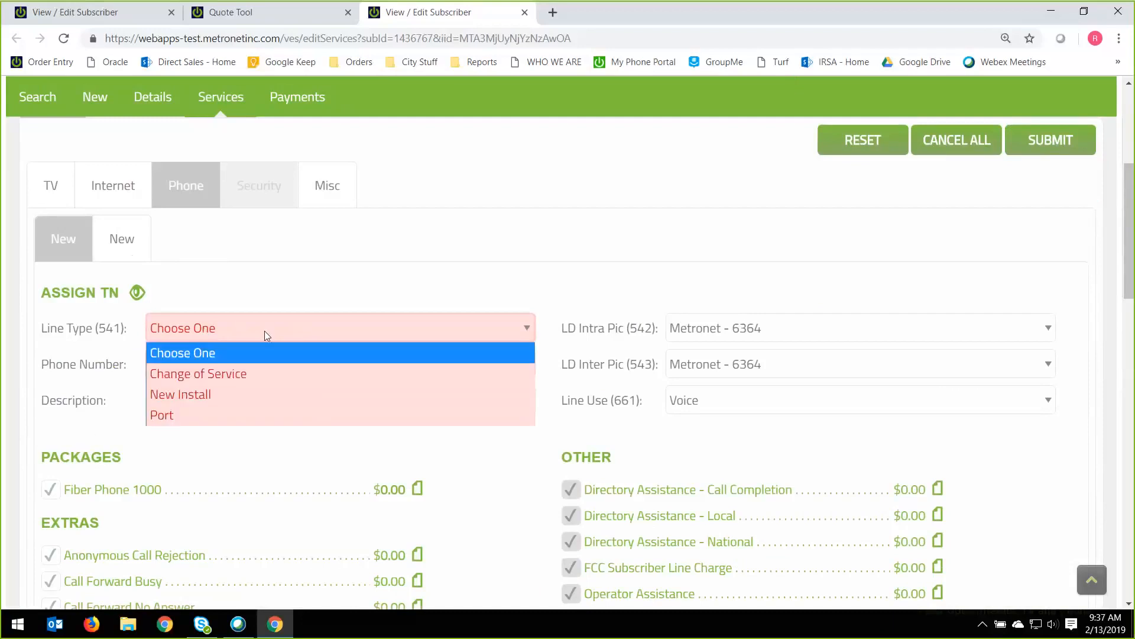
pyautogui.click(225, 393)
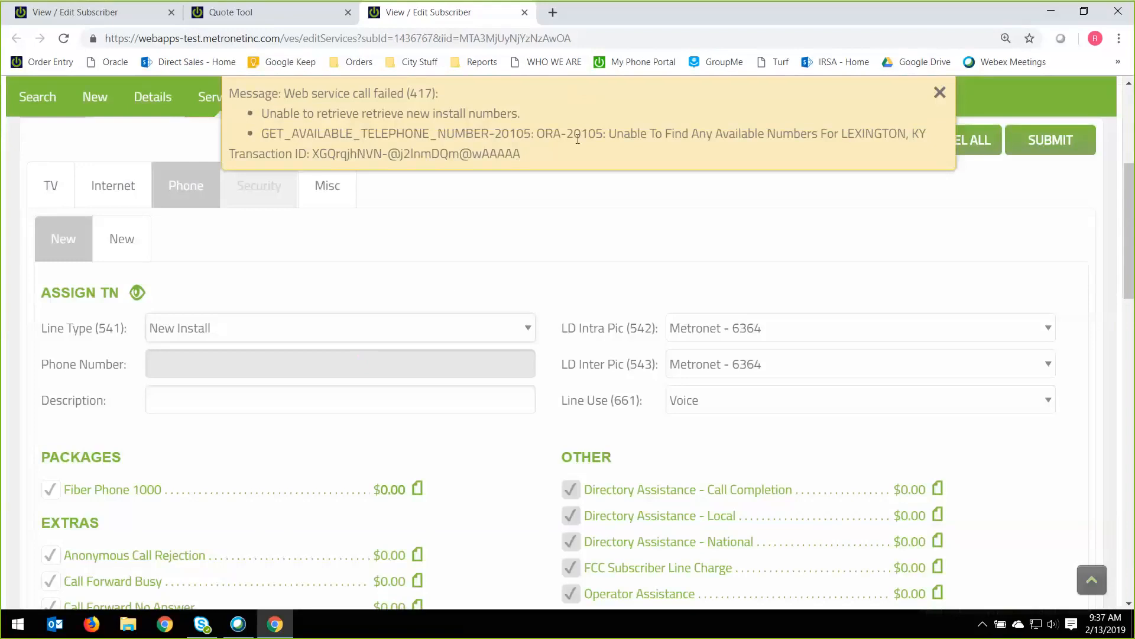
pyautogui.click(939, 93)
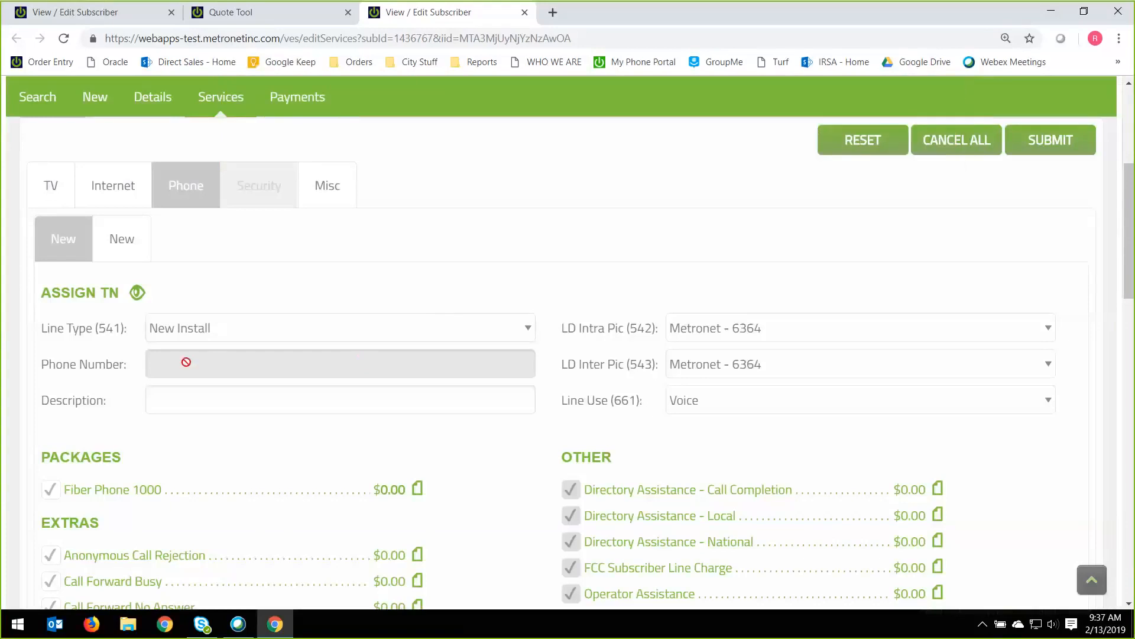
# Set the first new phone line's Line Type to Port and examine its Phone Number and Consent Type fields.
pyautogui.click(528, 328)
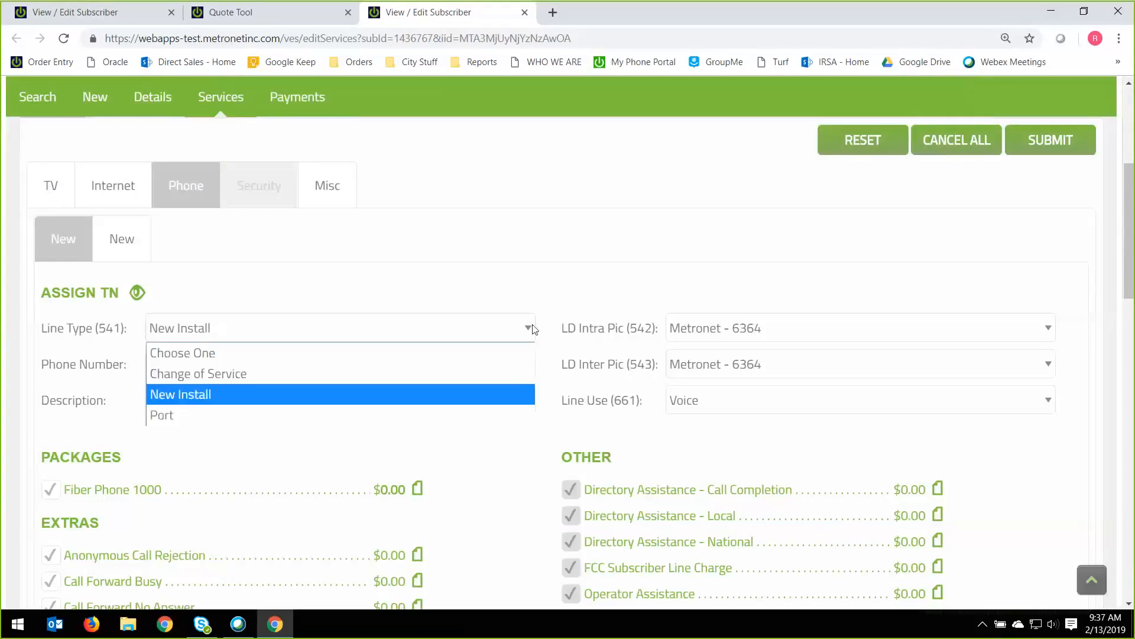
pyautogui.click(349, 416)
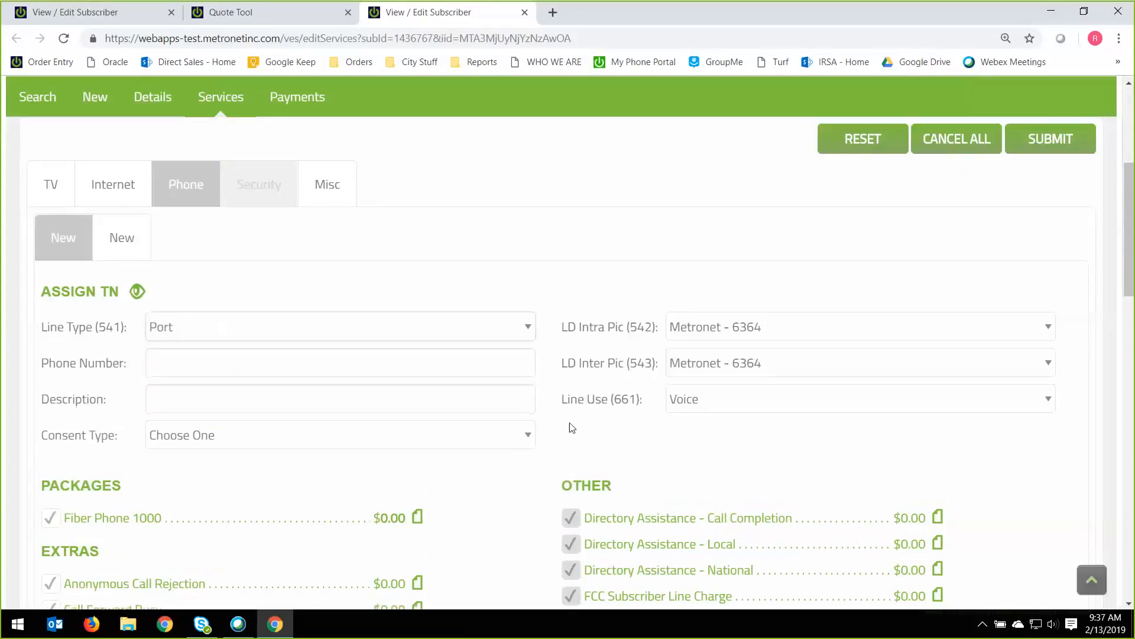
pyautogui.scroll(-1, 570, 422)
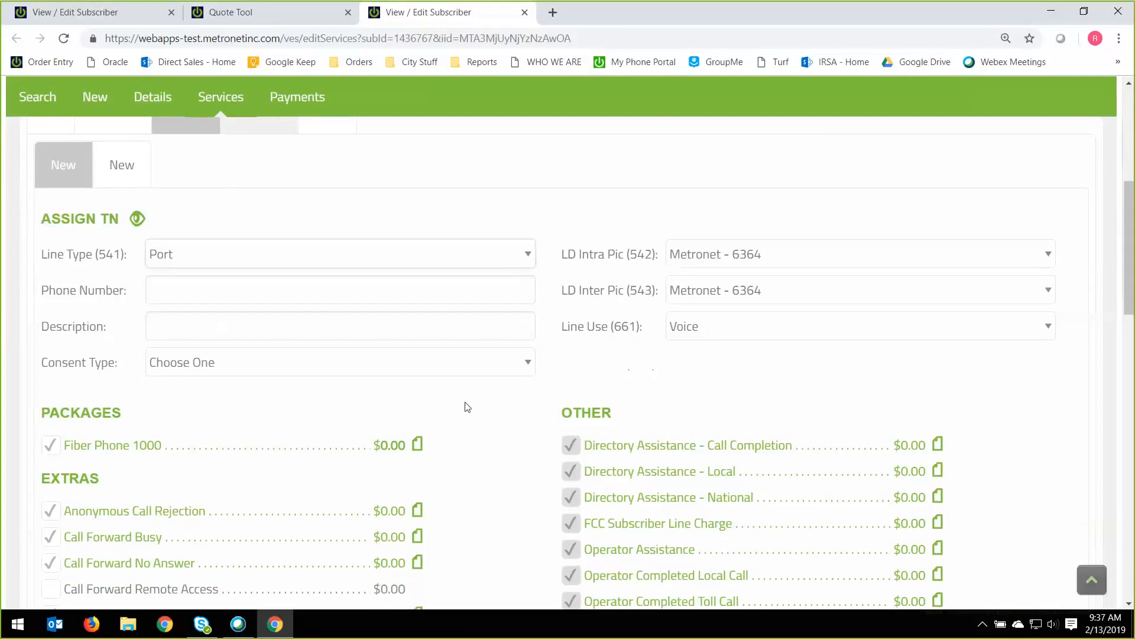
pyautogui.click(282, 286)
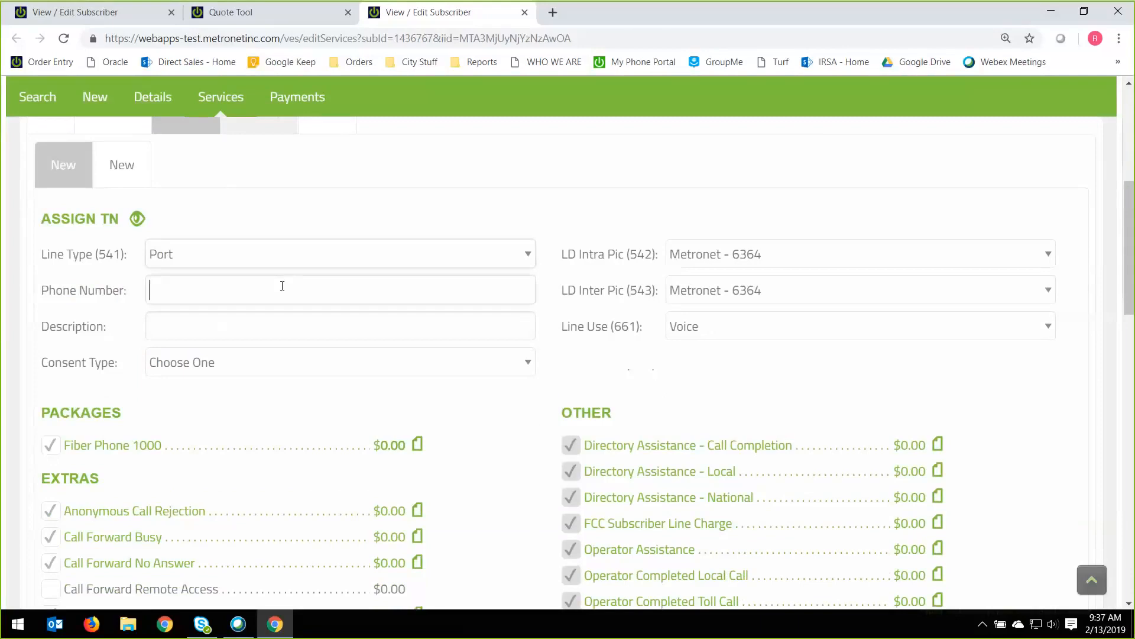
pyautogui.click(52, 283)
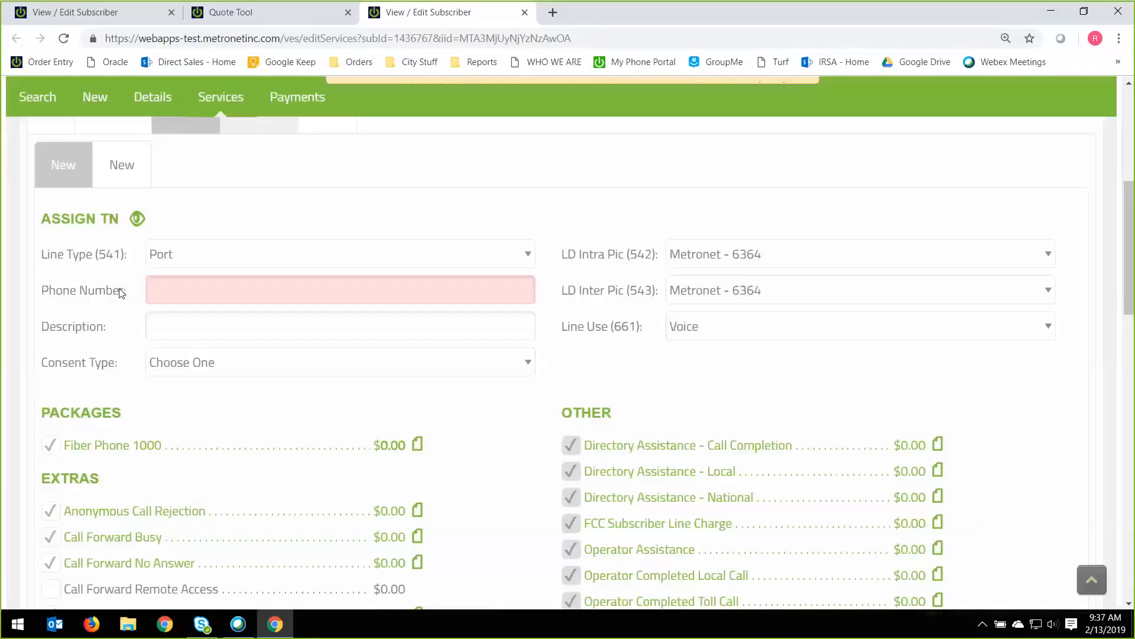
pyautogui.moveTo(43, 294); pyautogui.dragTo(204, 287)
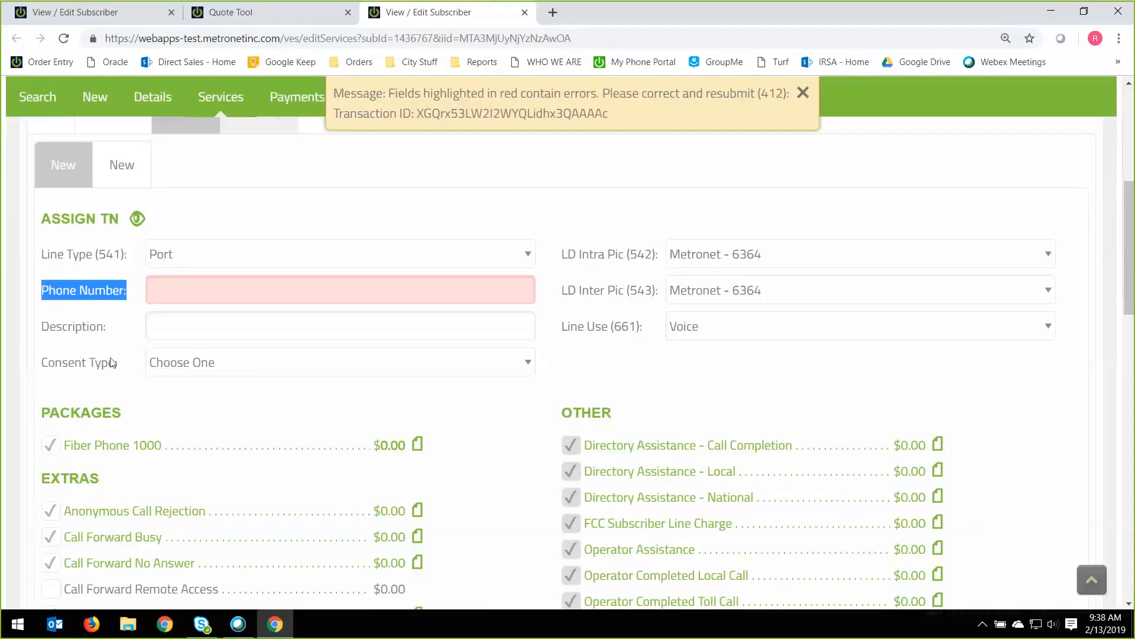
pyautogui.moveTo(51, 367); pyautogui.dragTo(112, 366)
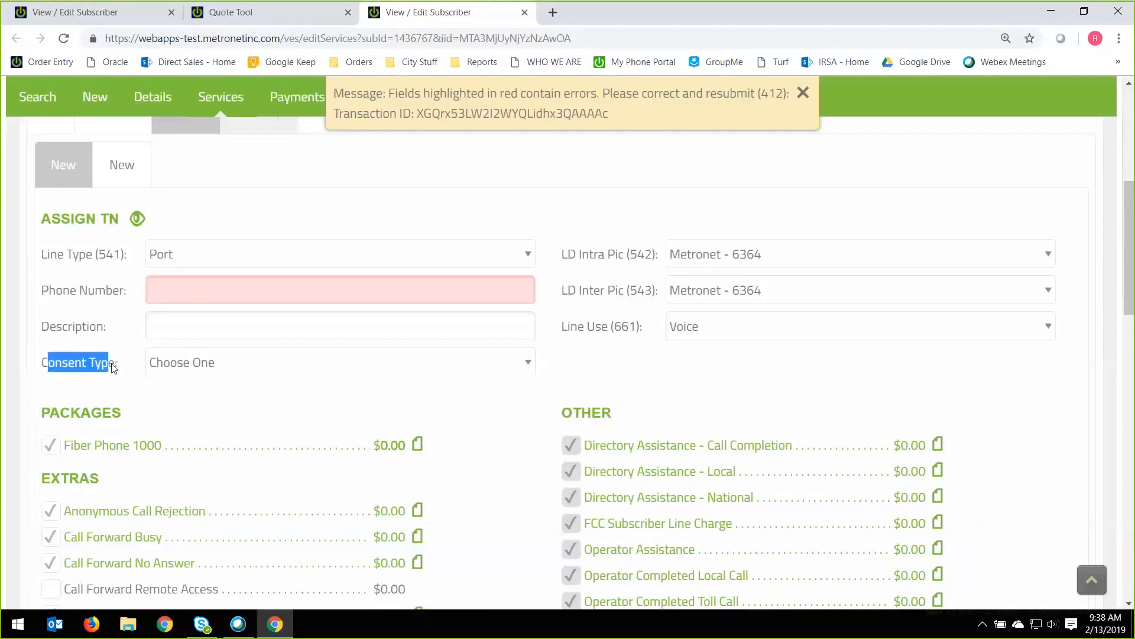
# Set the ported line's Consent Type to TPV - Third Party Verification.
pyautogui.click(264, 372)
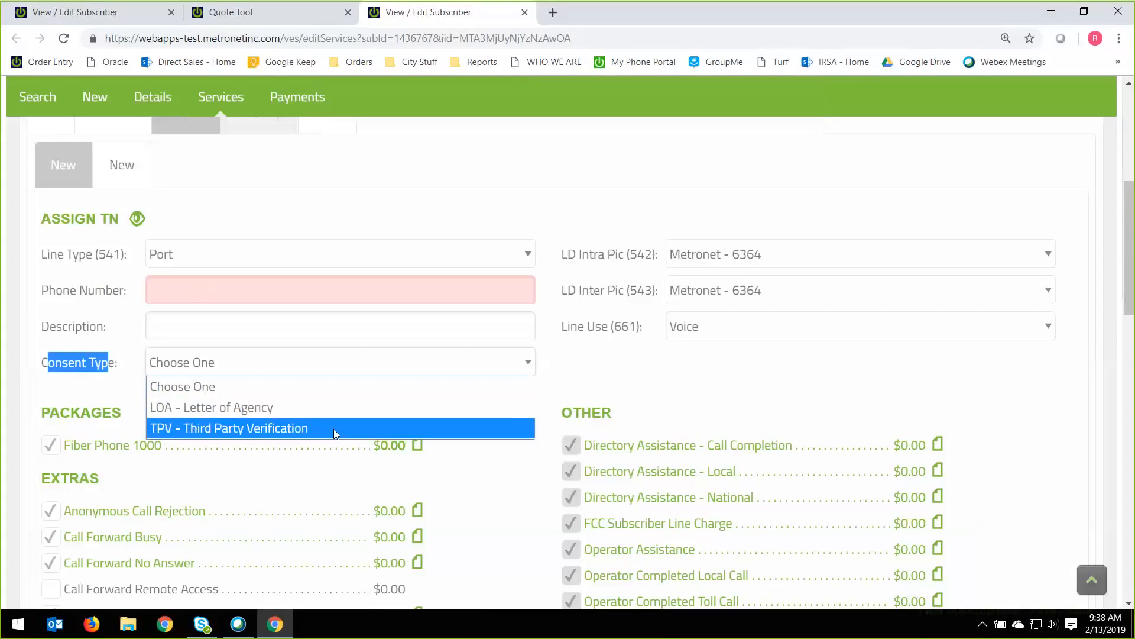
pyautogui.click(333, 428)
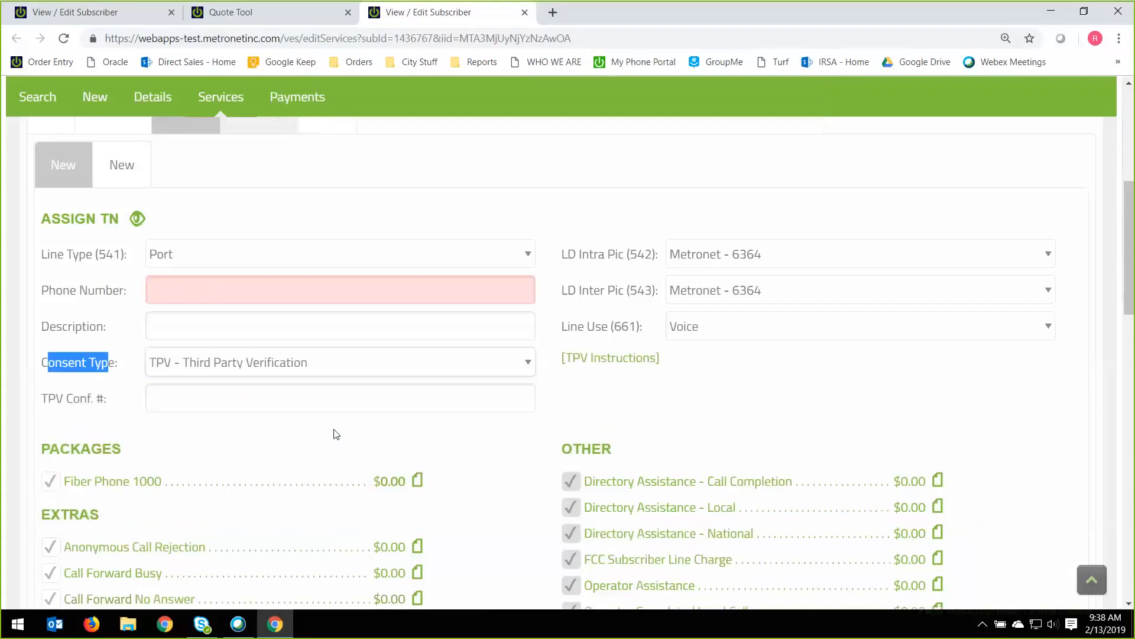
pyautogui.click(229, 410)
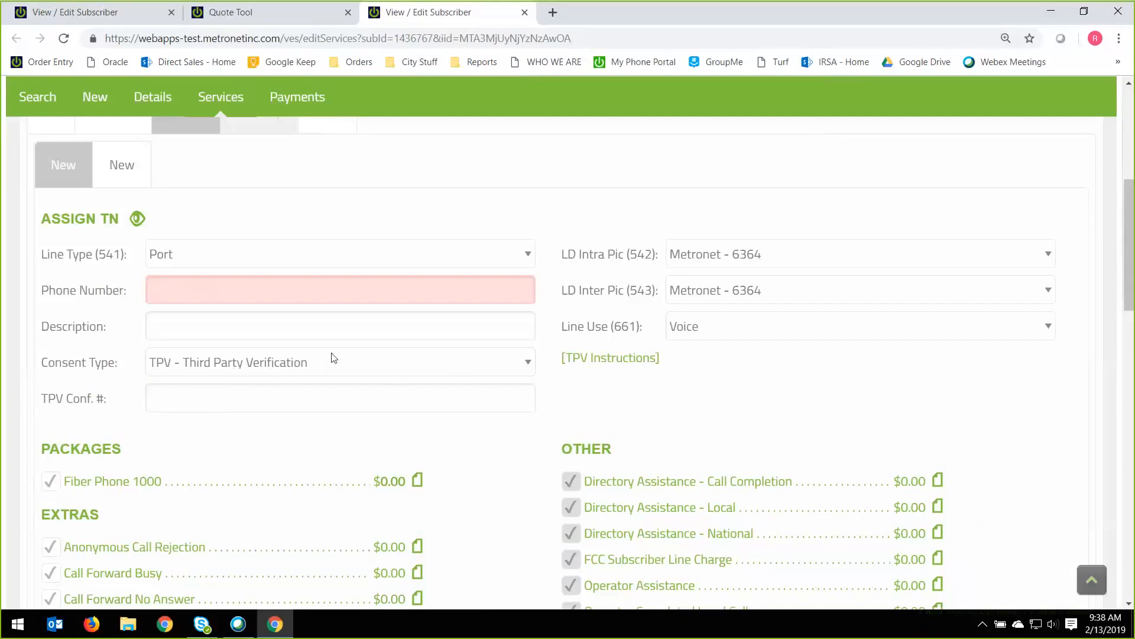
# Read the TPV Instructions for porting a number, close them and locate the TPV confirmation number field.
pyautogui.click(595, 363)
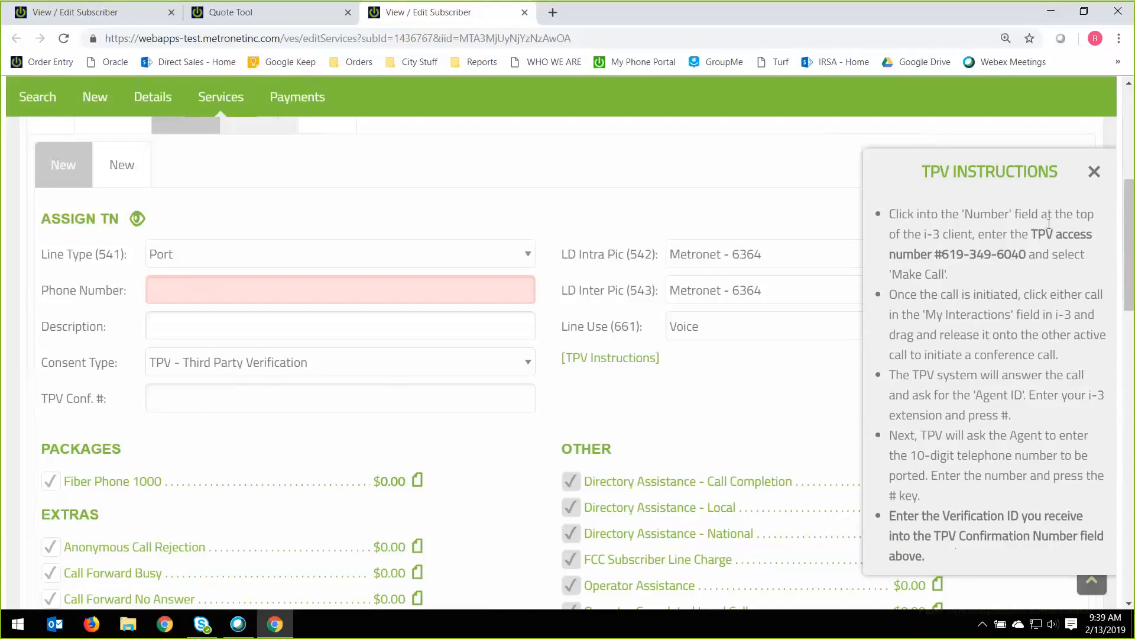
pyautogui.click(1095, 172)
pyautogui.click(215, 398)
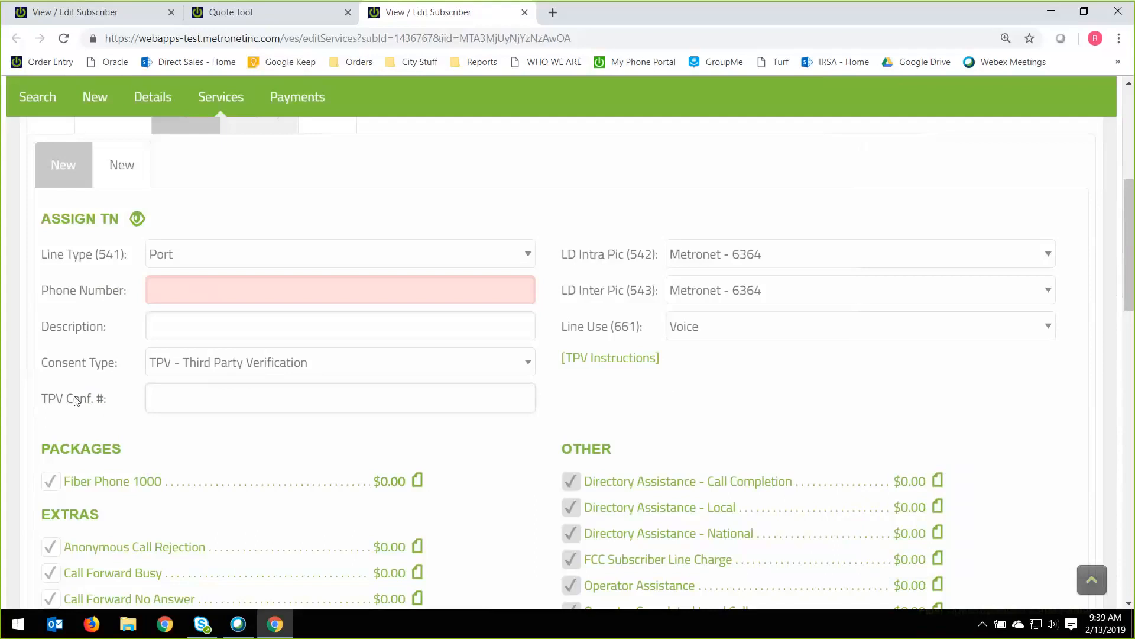
pyautogui.moveTo(48, 400); pyautogui.dragTo(109, 394)
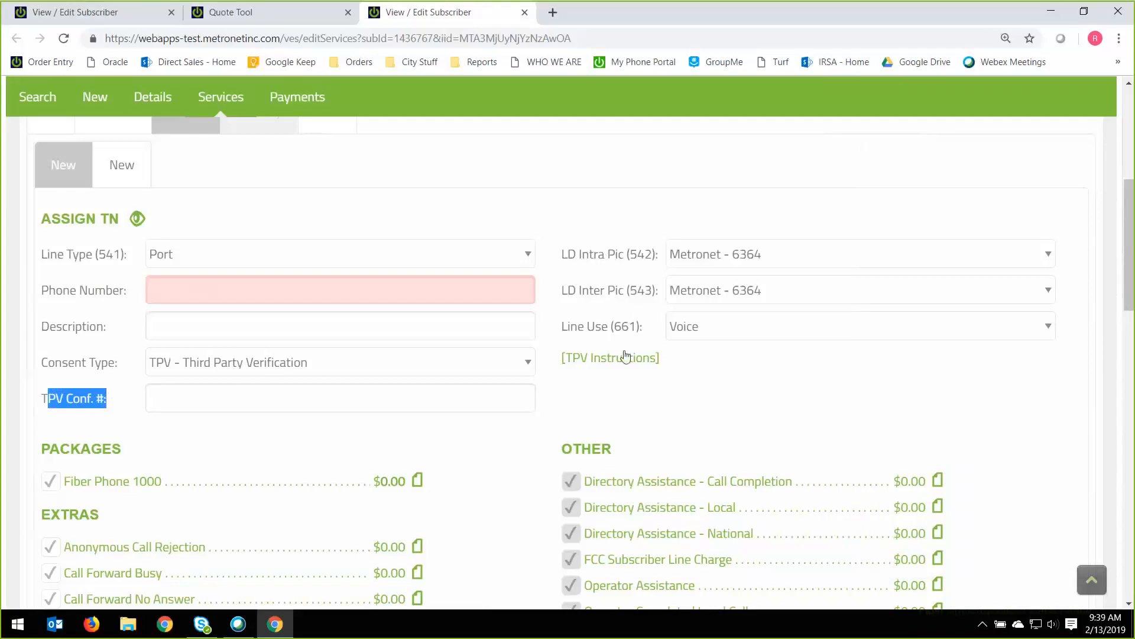
# Deselect the Fiber Phone 1000 package on the first new phone line.
pyautogui.scroll(-9, 515, 446)
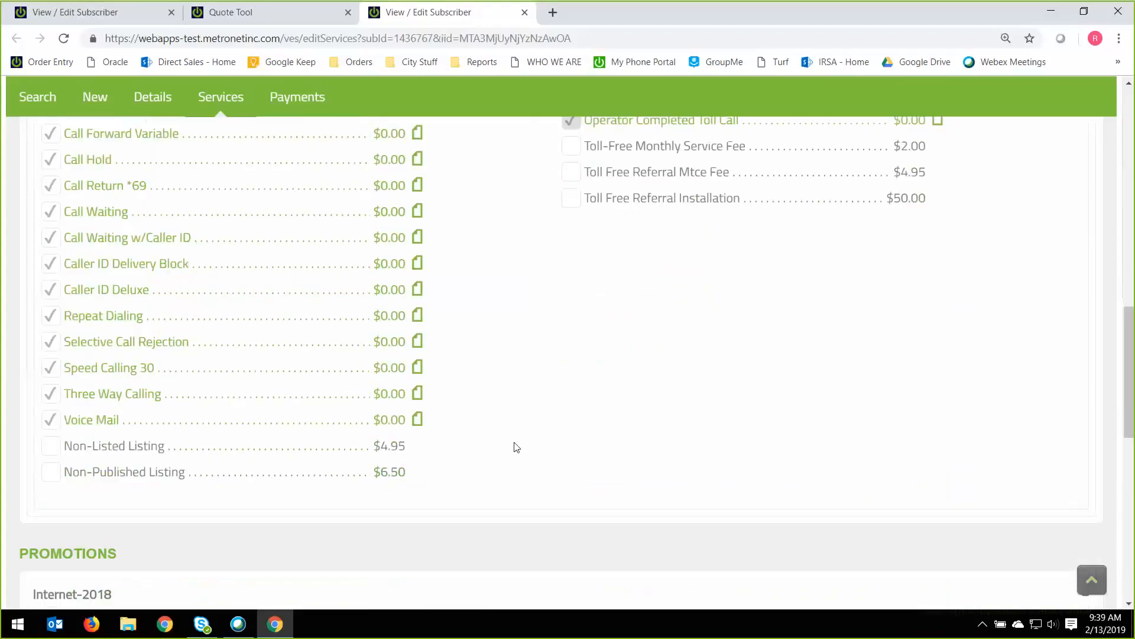
pyautogui.scroll(9, 515, 446)
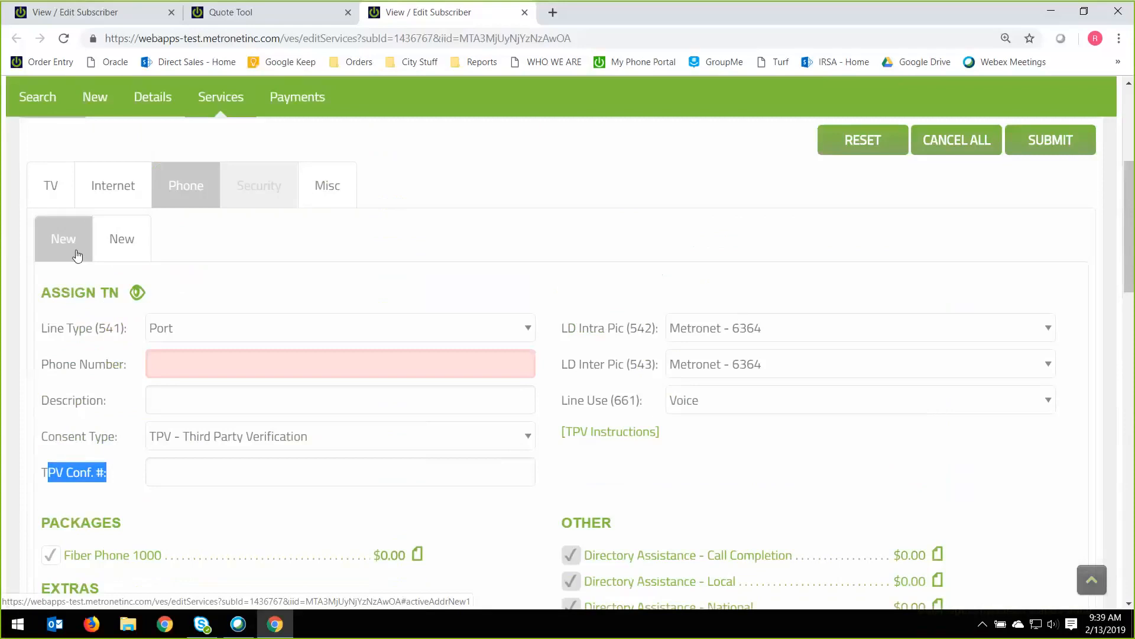
pyautogui.scroll(-2, 563, 419)
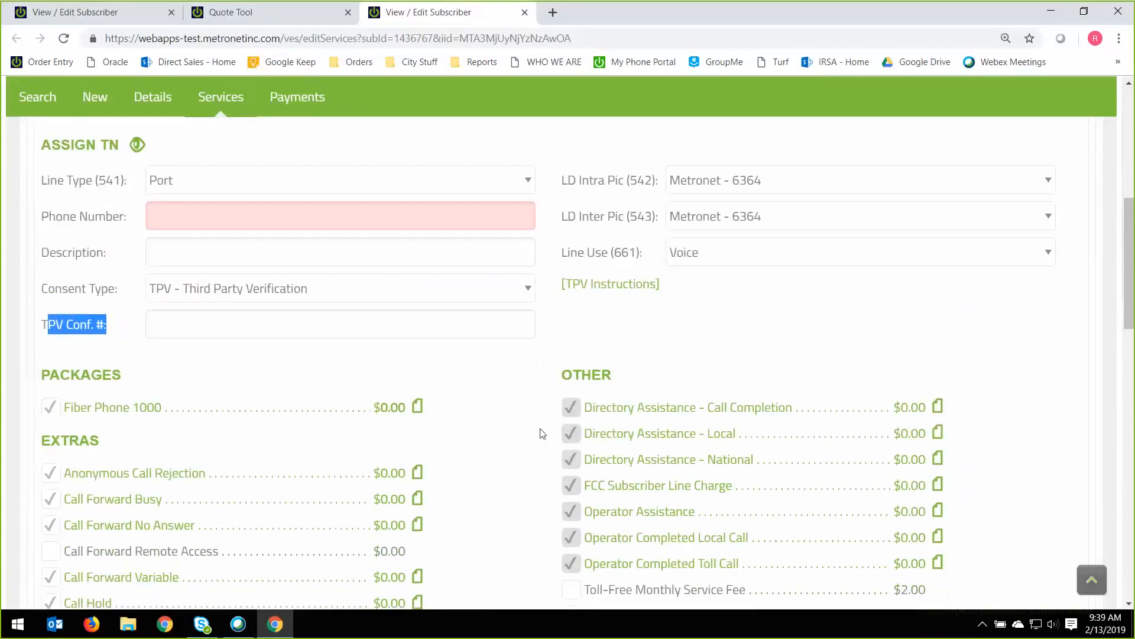
pyautogui.scroll(1, 512, 453)
pyautogui.scroll(-3, 513, 454)
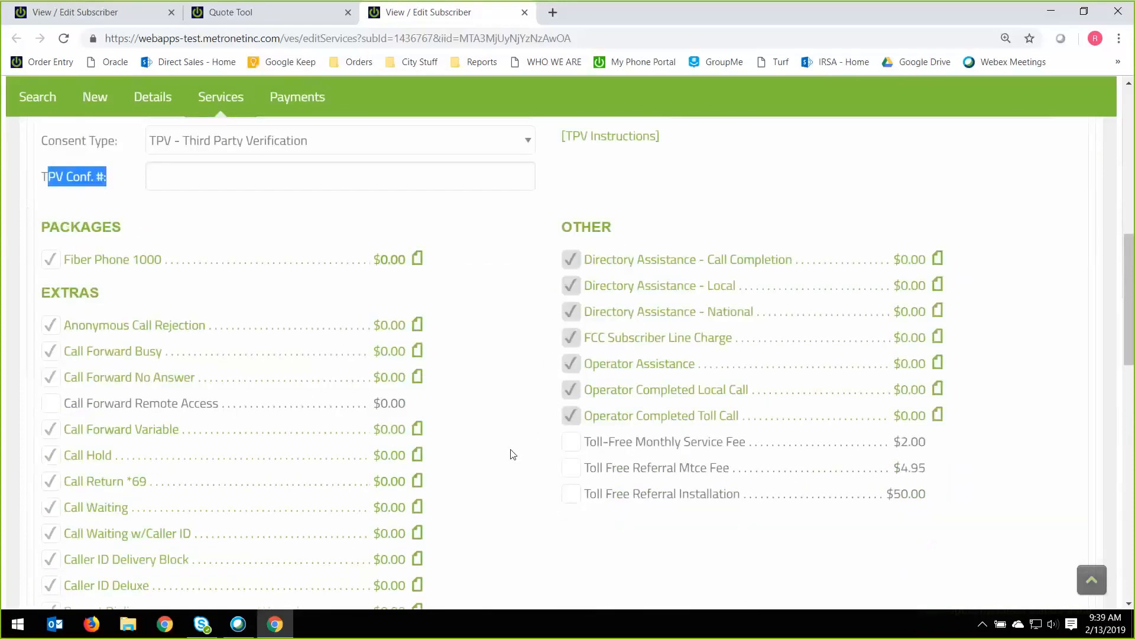
pyautogui.scroll(2, 512, 453)
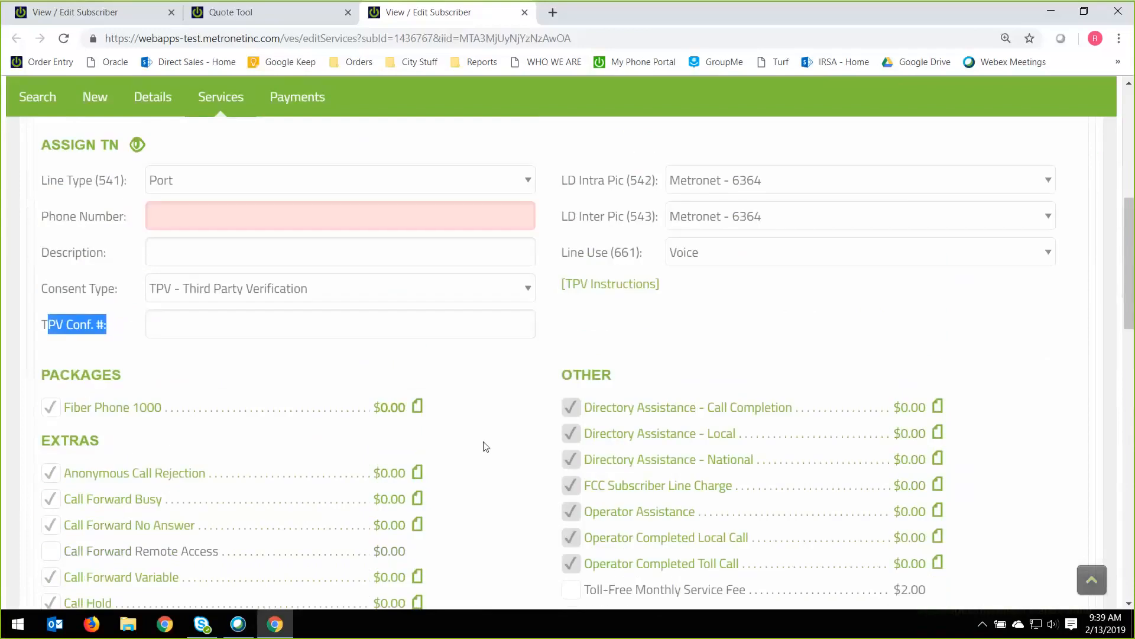
pyautogui.click(51, 414)
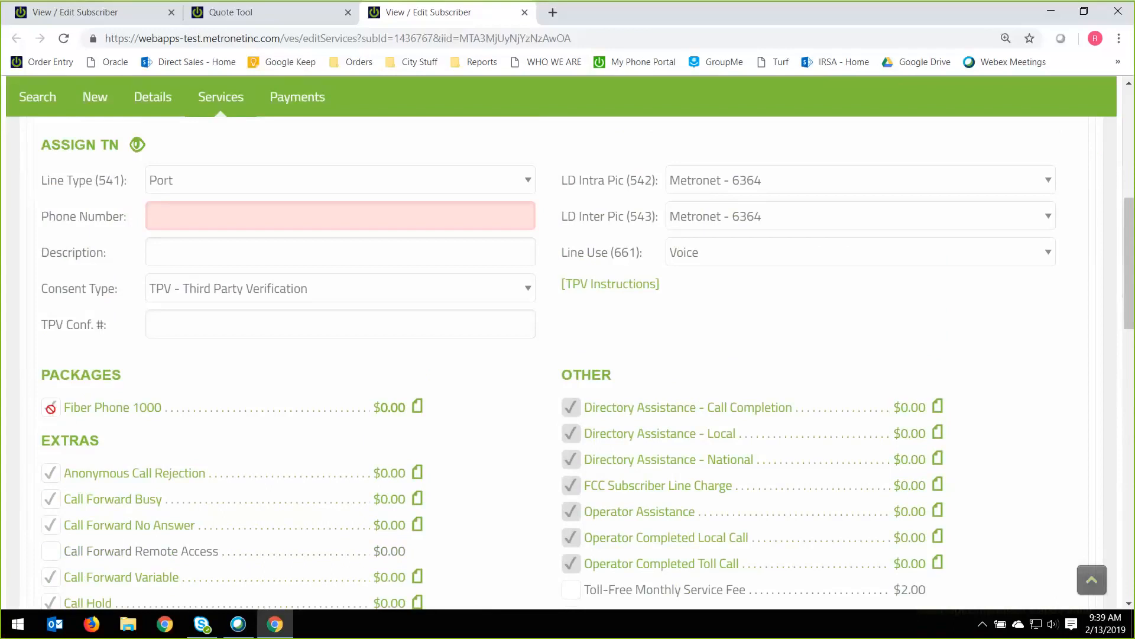
pyautogui.scroll(3, 435, 447)
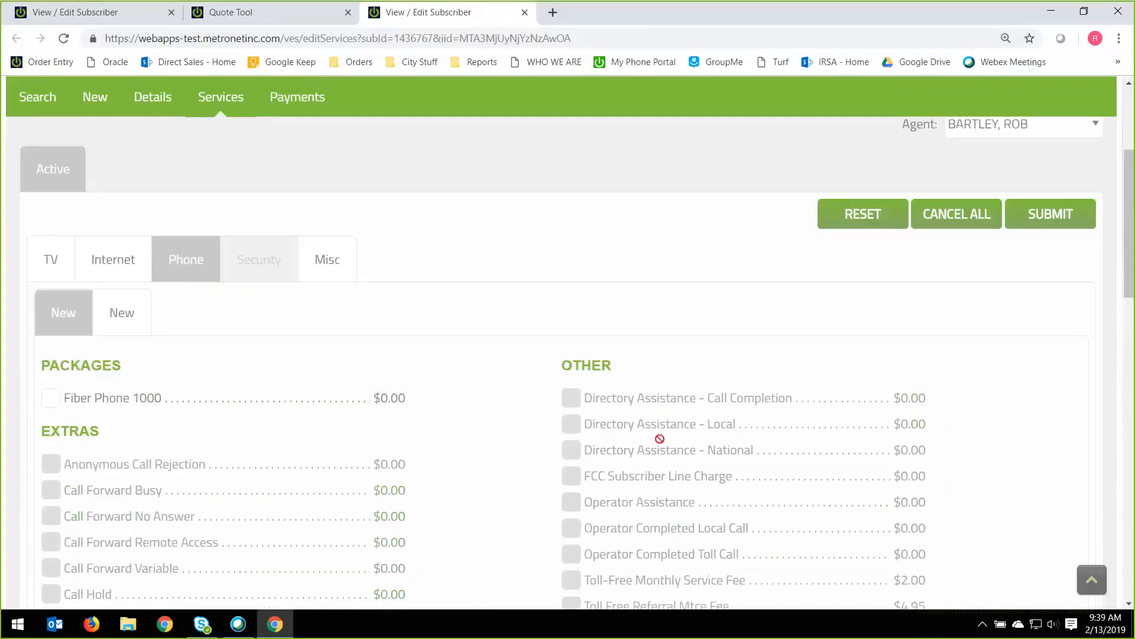
# Check the order's monthly total and submit the edited services for review.
pyautogui.scroll(5, 469, 383)
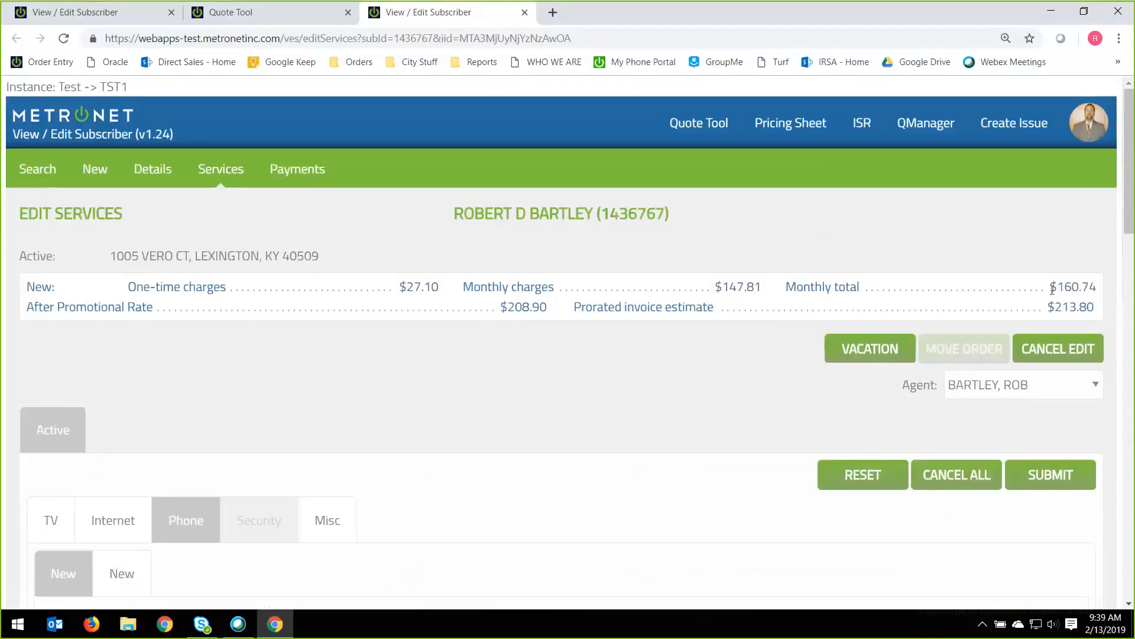
pyautogui.moveTo(1050, 286); pyautogui.dragTo(1094, 284)
pyautogui.click(1100, 286)
pyautogui.doubleClick(1098, 291)
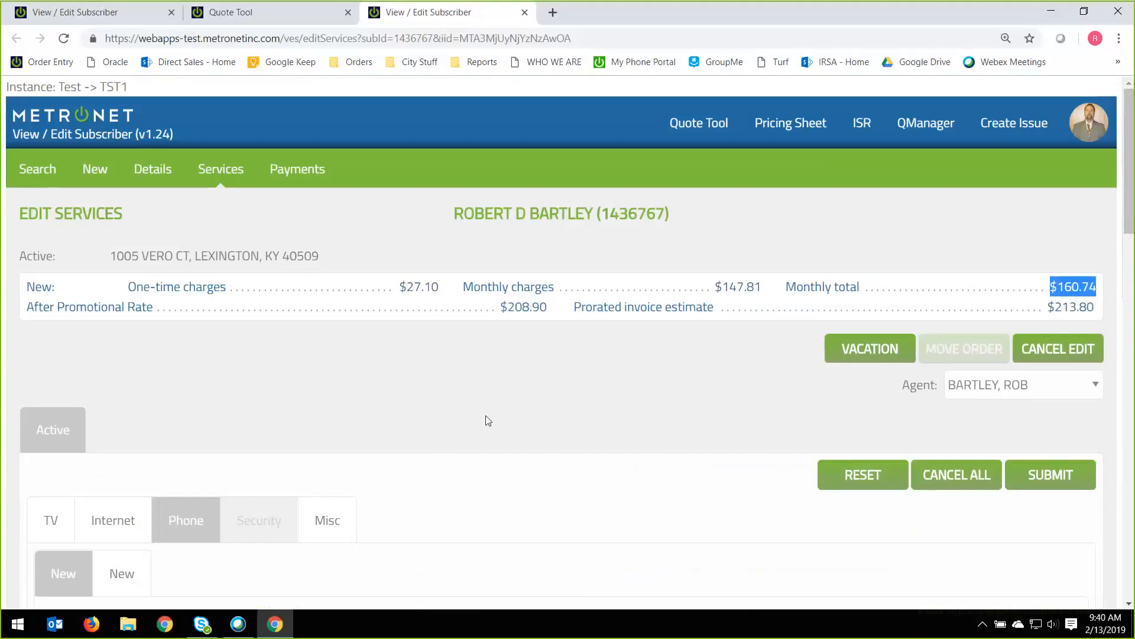
pyautogui.click(1040, 478)
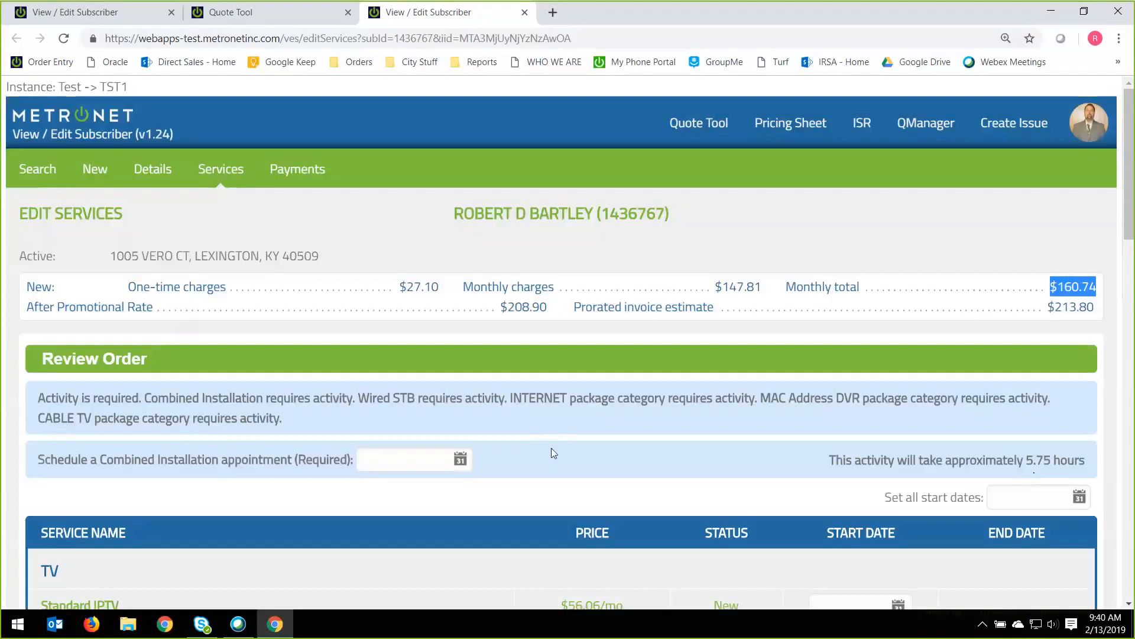
# Examine the estimated activity duration and the required Combined Installation appointment field in the order review.
pyautogui.scroll(-2, 555, 453)
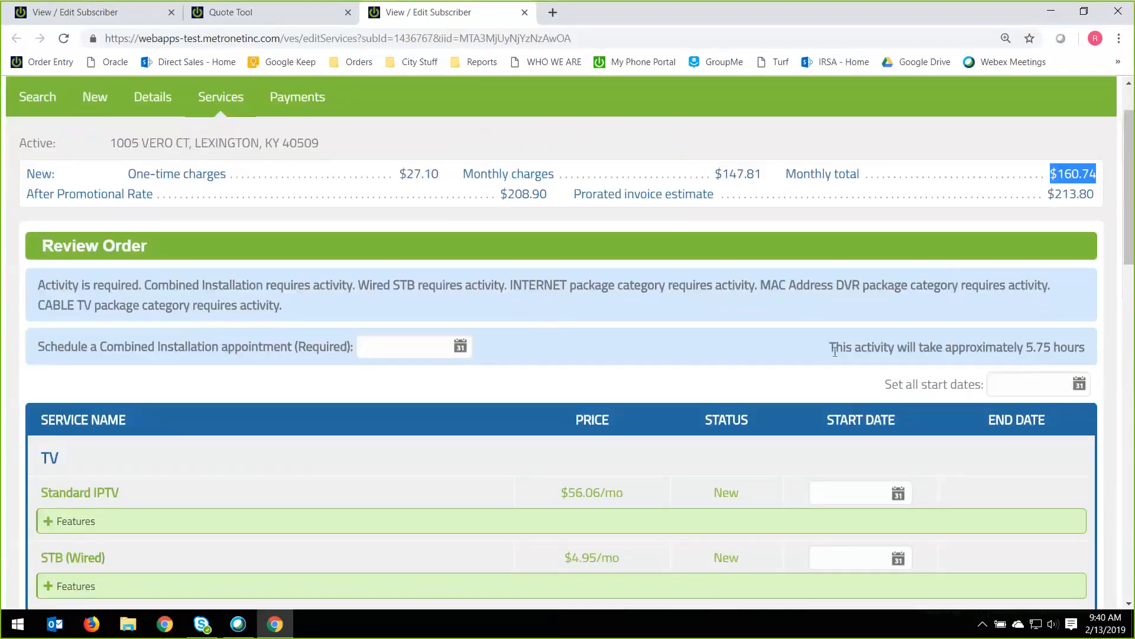
pyautogui.moveTo(830, 348); pyautogui.dragTo(1091, 364)
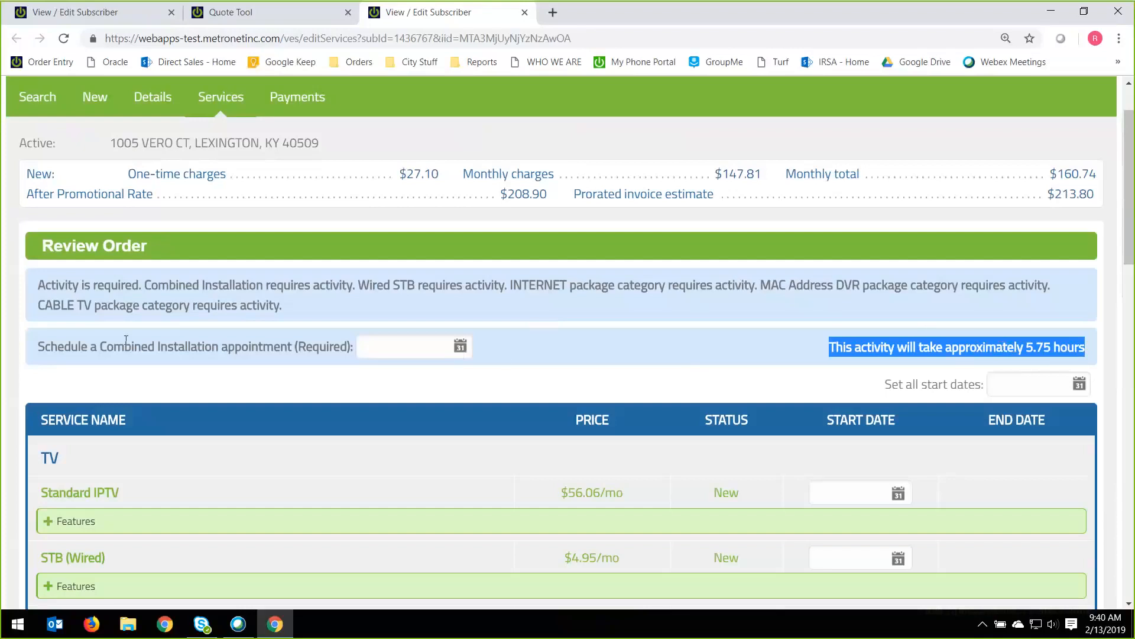
pyautogui.moveTo(32, 345); pyautogui.dragTo(357, 354)
# Try scheduling the Combined Installation for 02/16/2019 without choosing an AM or PM slot, and read the resulting notice.
pyautogui.click(460, 347)
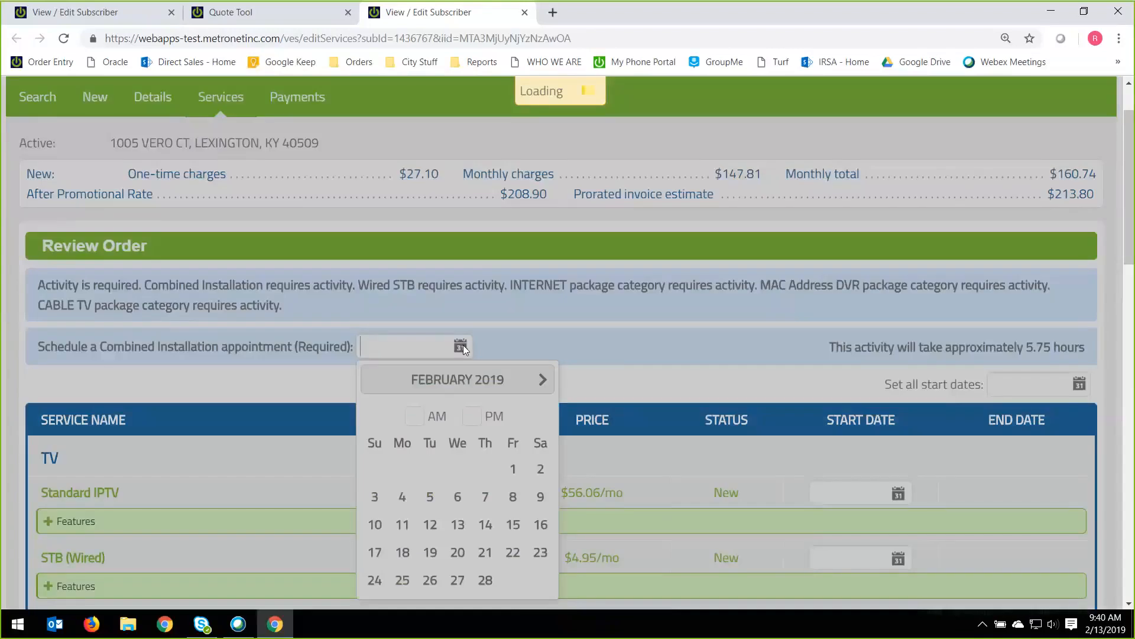
pyautogui.scroll(-1, 496, 352)
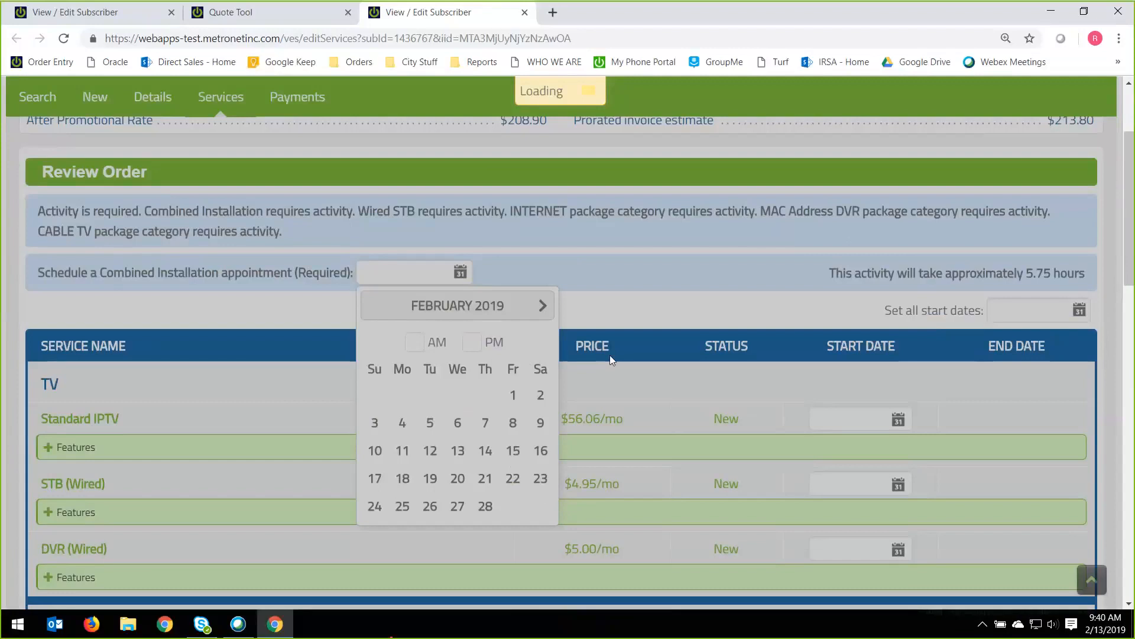
pyautogui.scroll(-1, 602, 369)
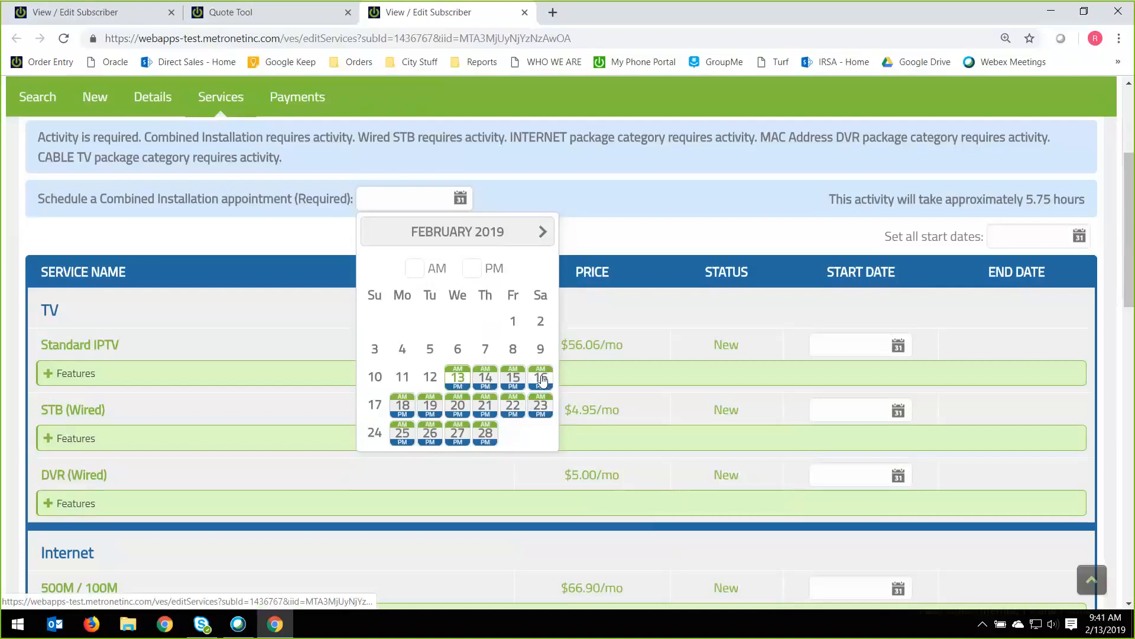
pyautogui.click(472, 270)
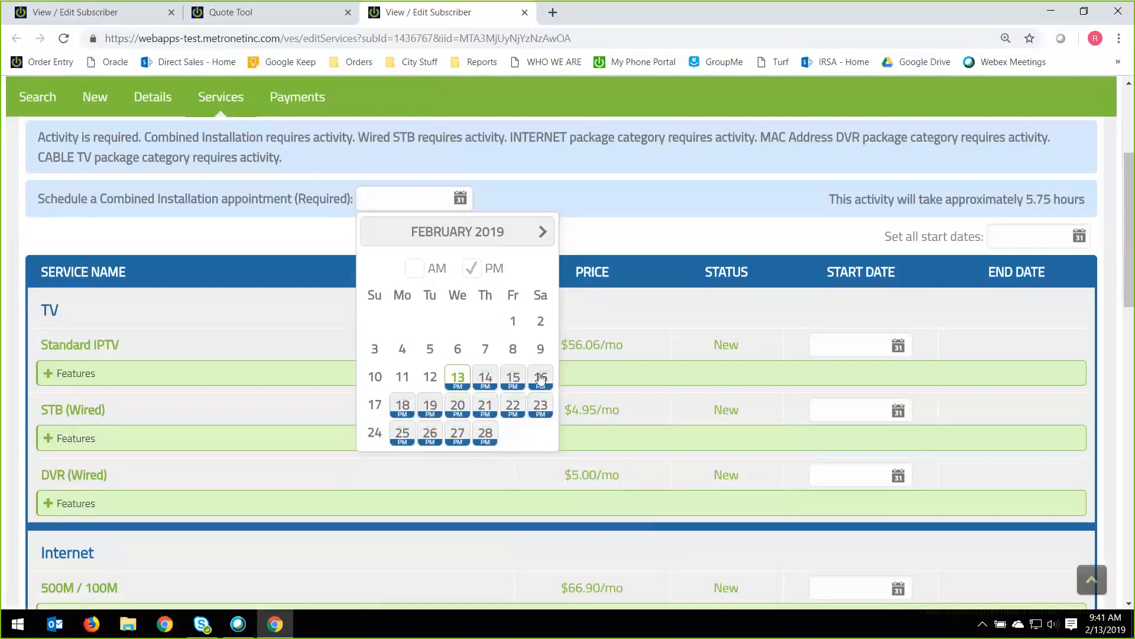
pyautogui.click(471, 270)
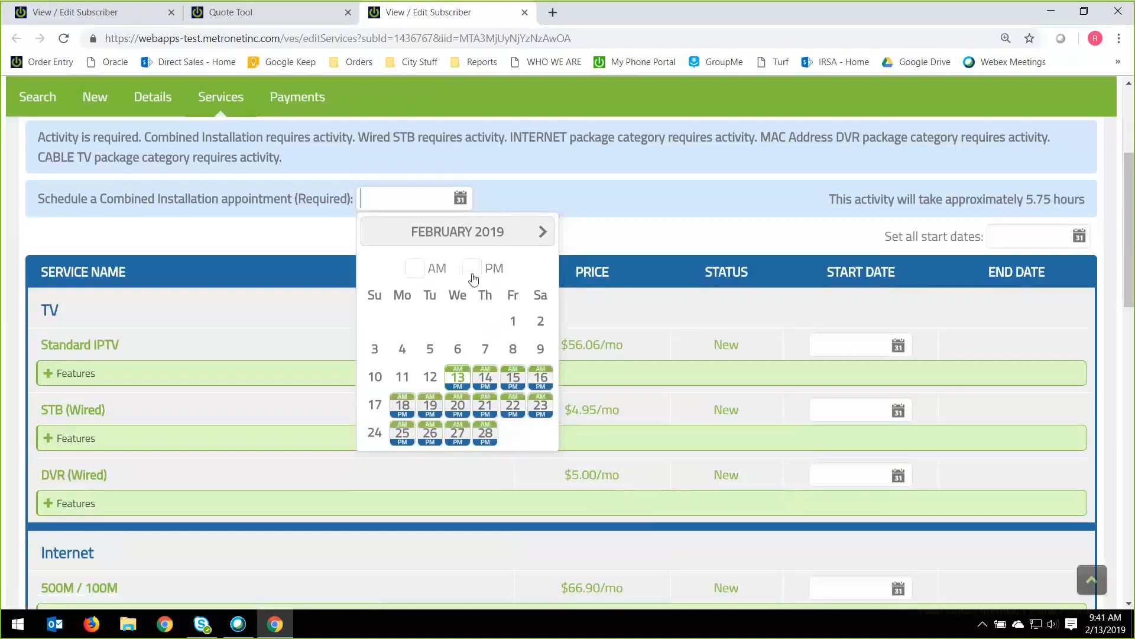
pyautogui.click(545, 379)
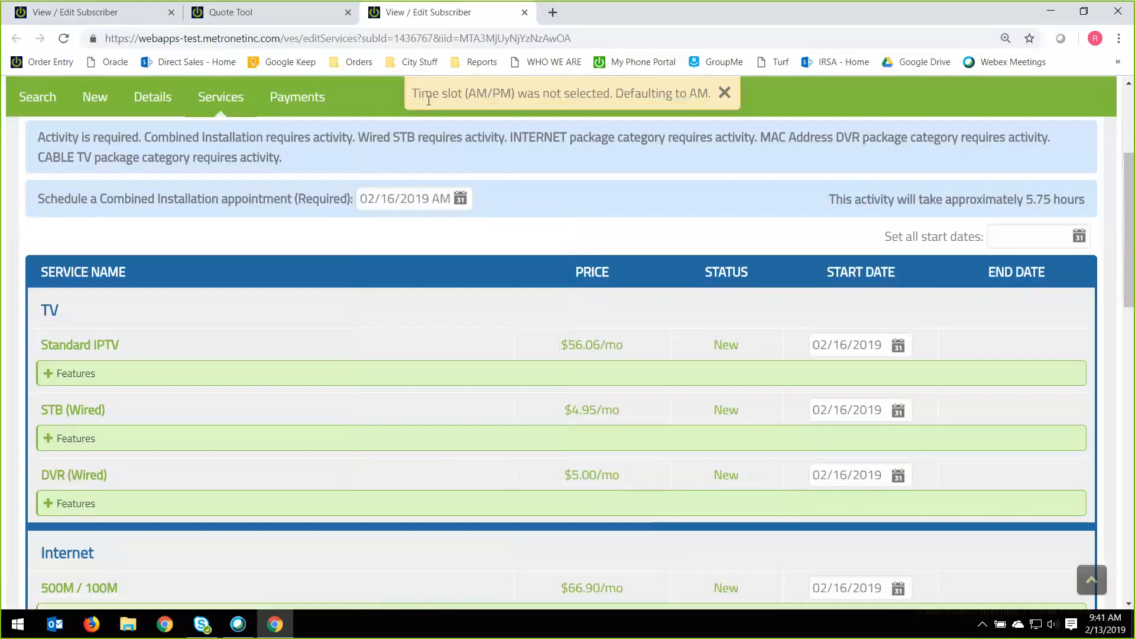
pyautogui.moveTo(418, 93); pyautogui.dragTo(707, 104)
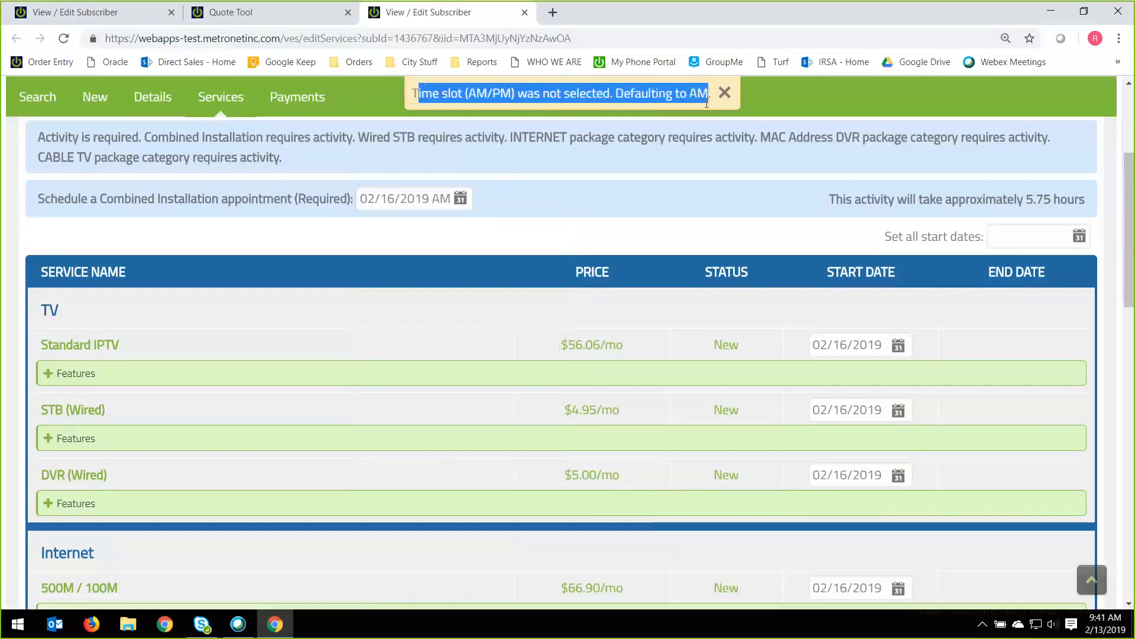
# Set the Combined Installation appointment to the PM slot on 02/16/2019.
pyautogui.click(463, 200)
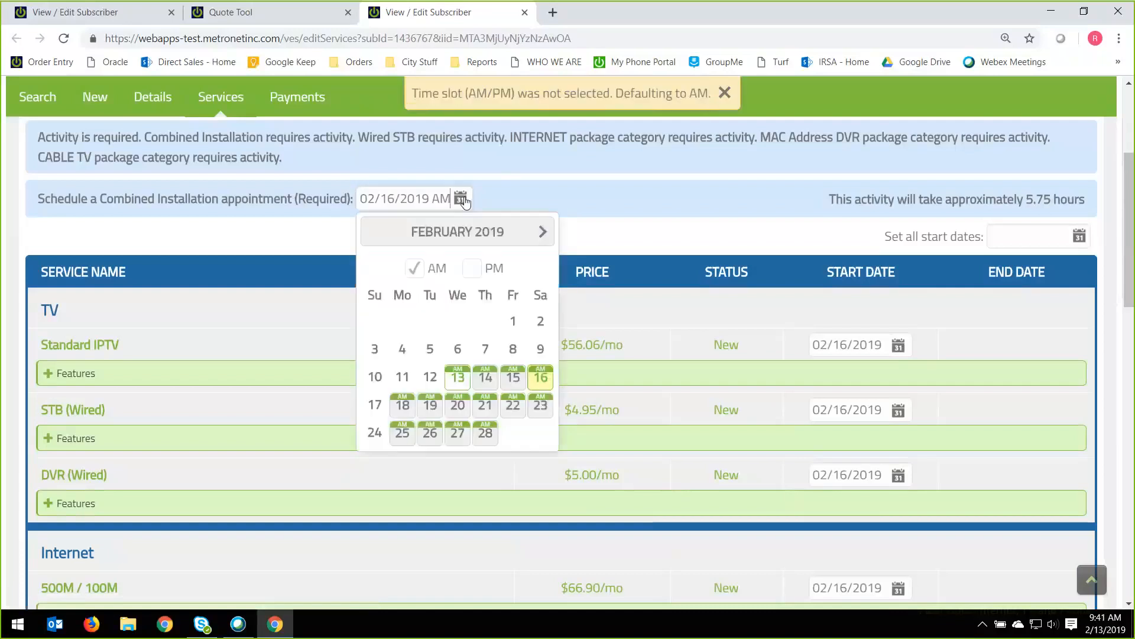
pyautogui.click(469, 268)
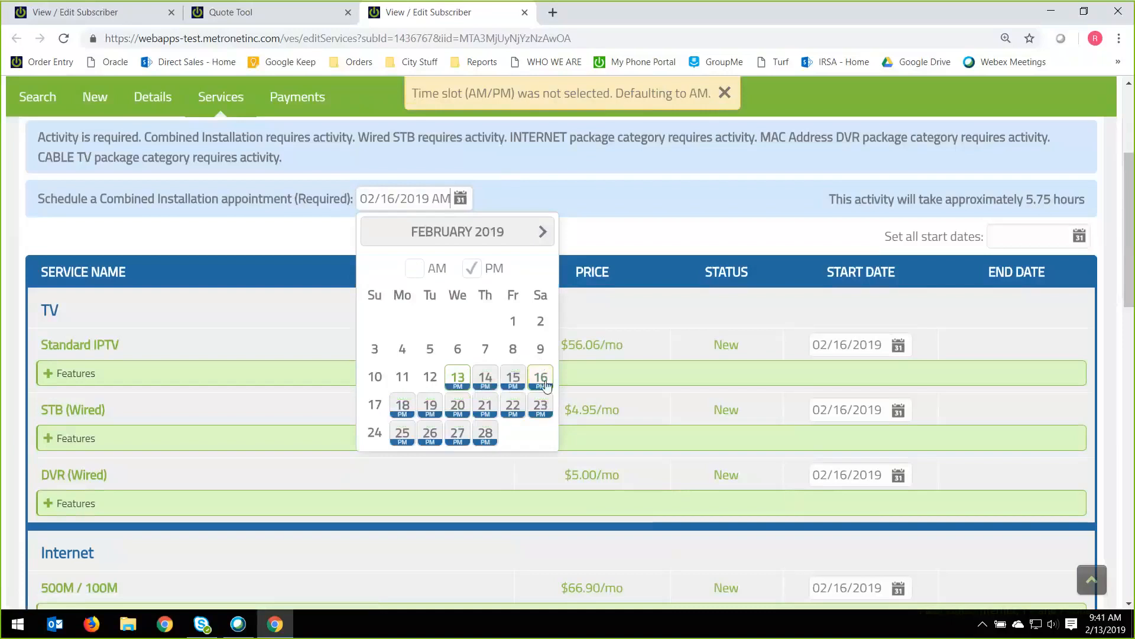
pyautogui.click(545, 384)
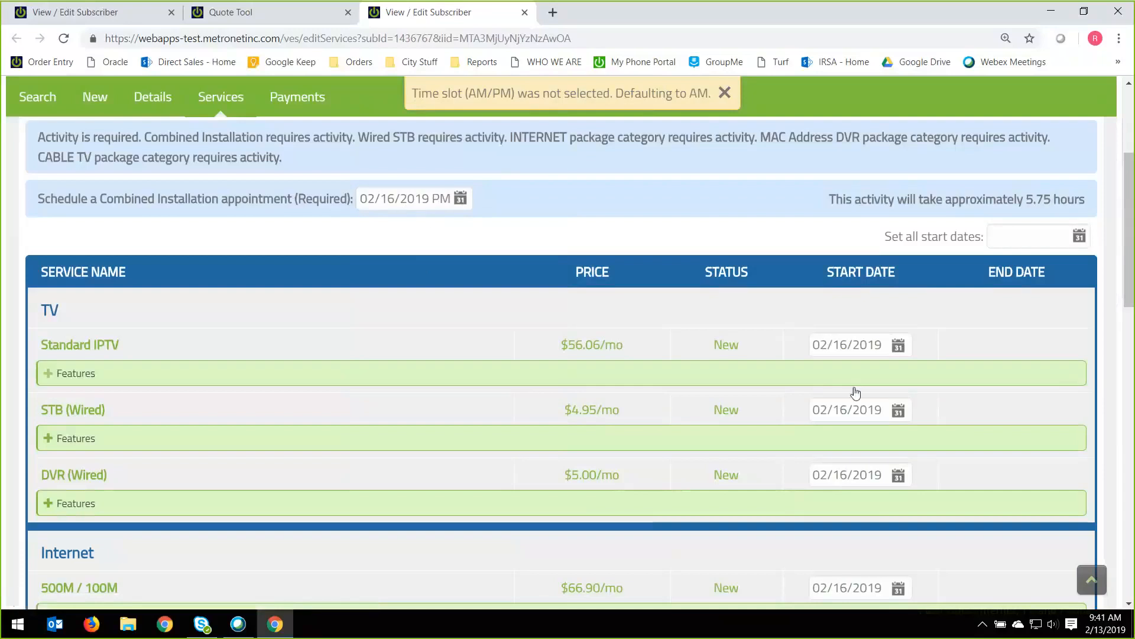
# Try to process the order with the order source and order notes left blank, dismissing the notices.
pyautogui.scroll(-1, 857, 390)
pyautogui.scroll(-6, 857, 414)
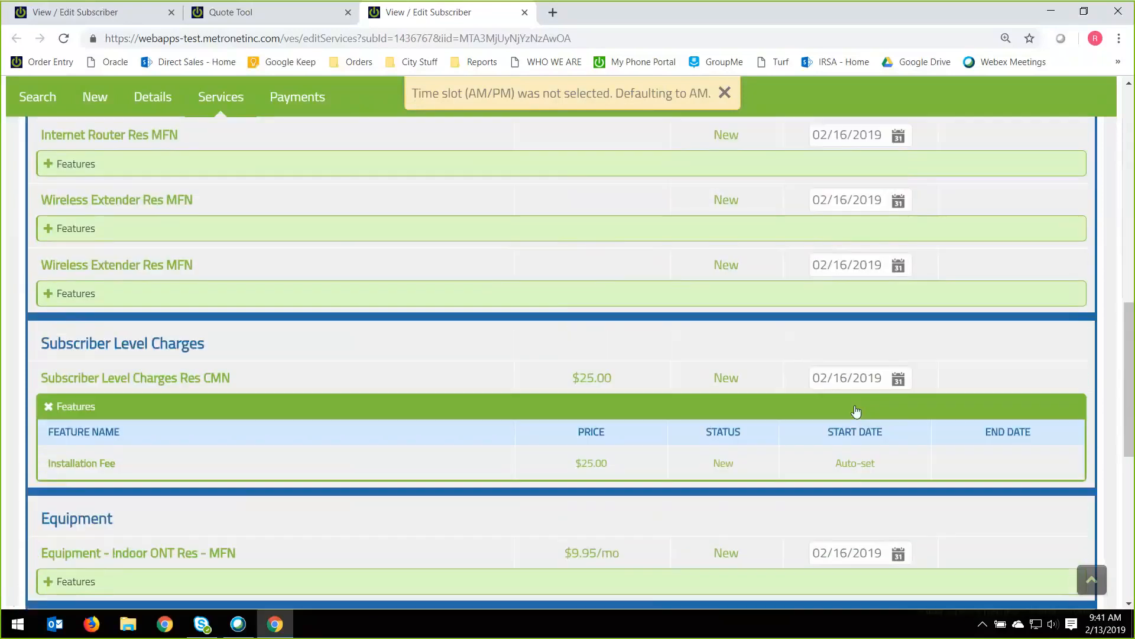
pyautogui.scroll(-2, 856, 411)
pyautogui.scroll(-2, 855, 411)
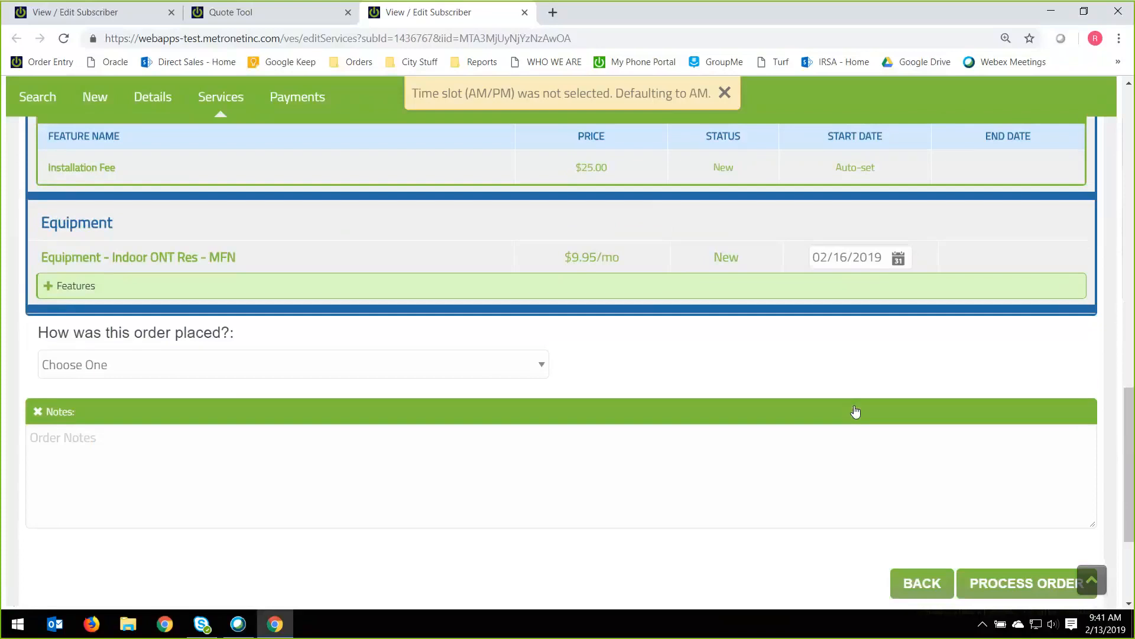
pyautogui.click(725, 93)
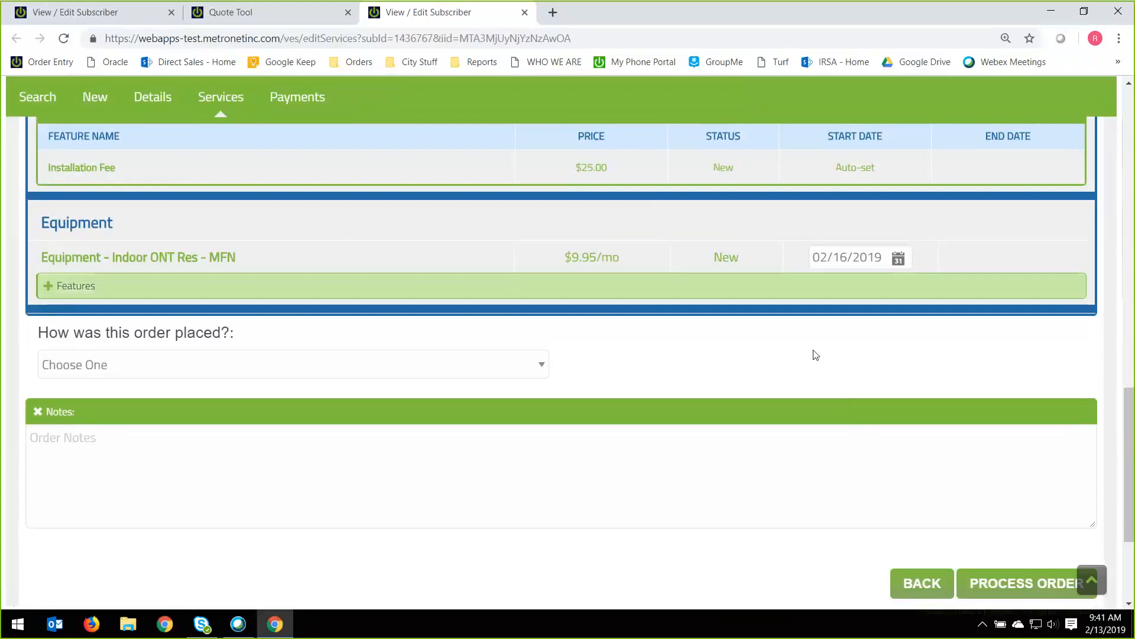
pyautogui.click(1035, 584)
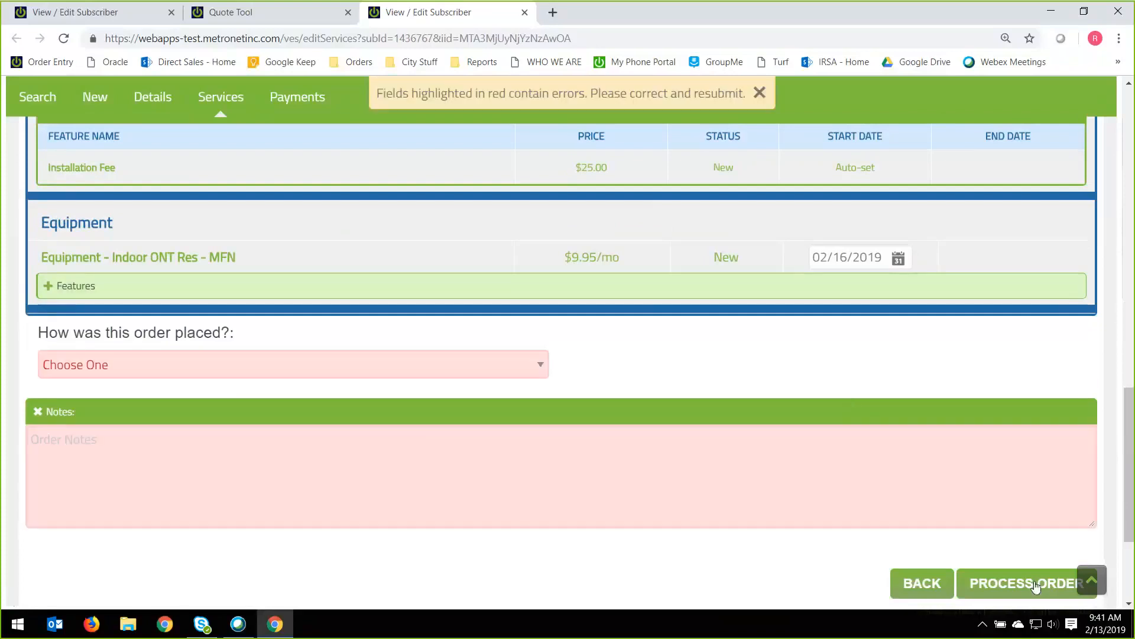
pyautogui.click(766, 97)
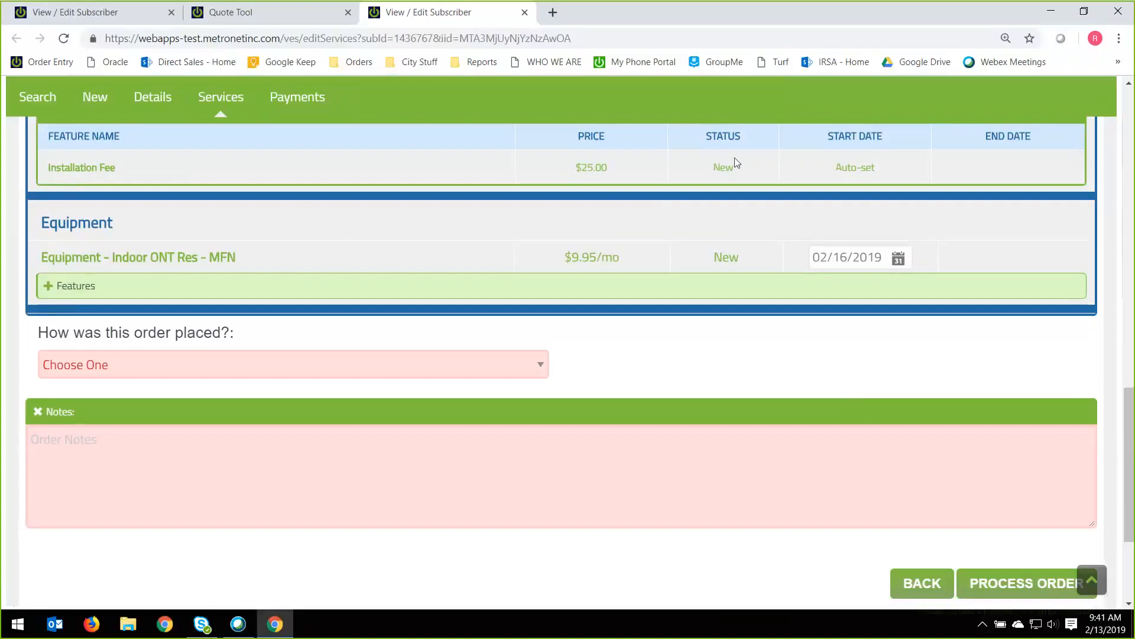
# Set how the order was placed to Customer Called Us and enter the order note "Please call customer when on the way".
pyautogui.click(270, 371)
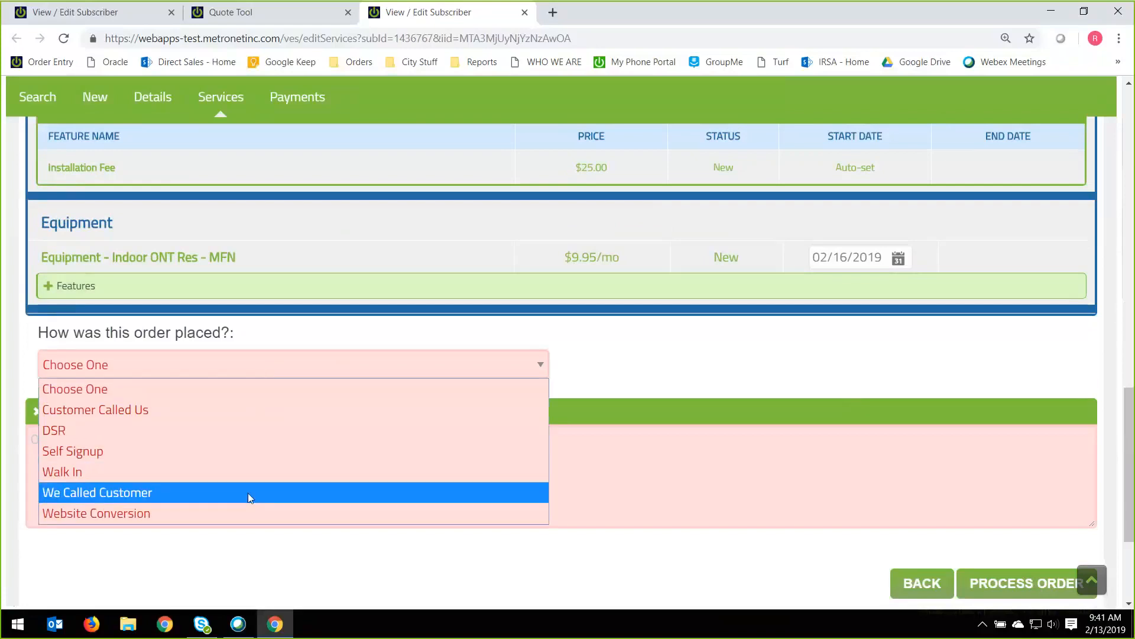
pyautogui.click(240, 409)
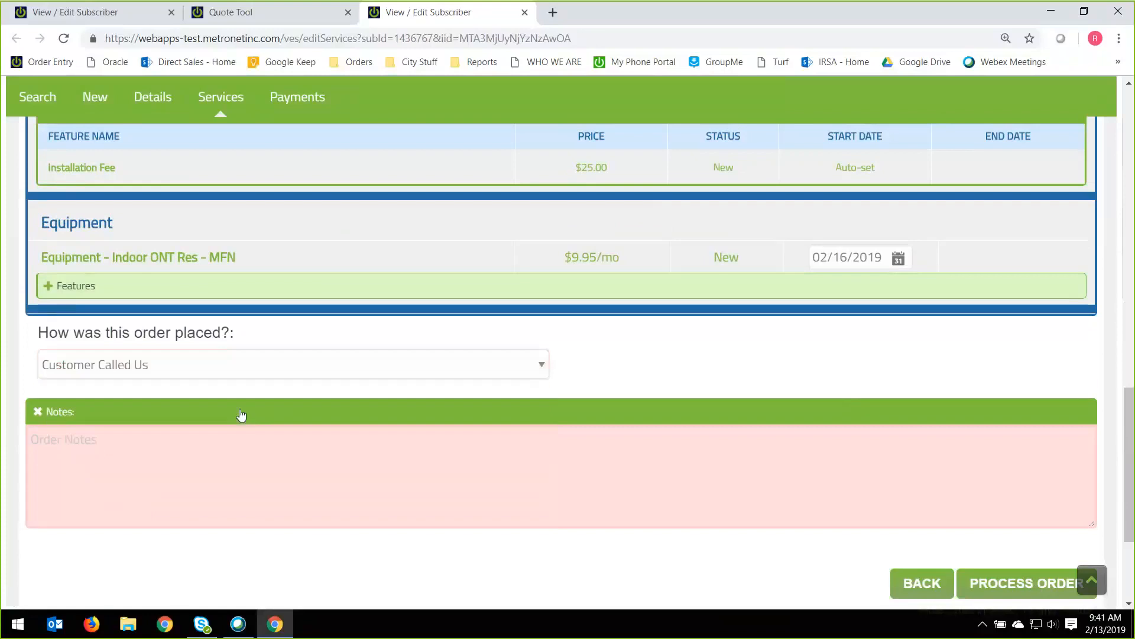
pyautogui.click(239, 460)
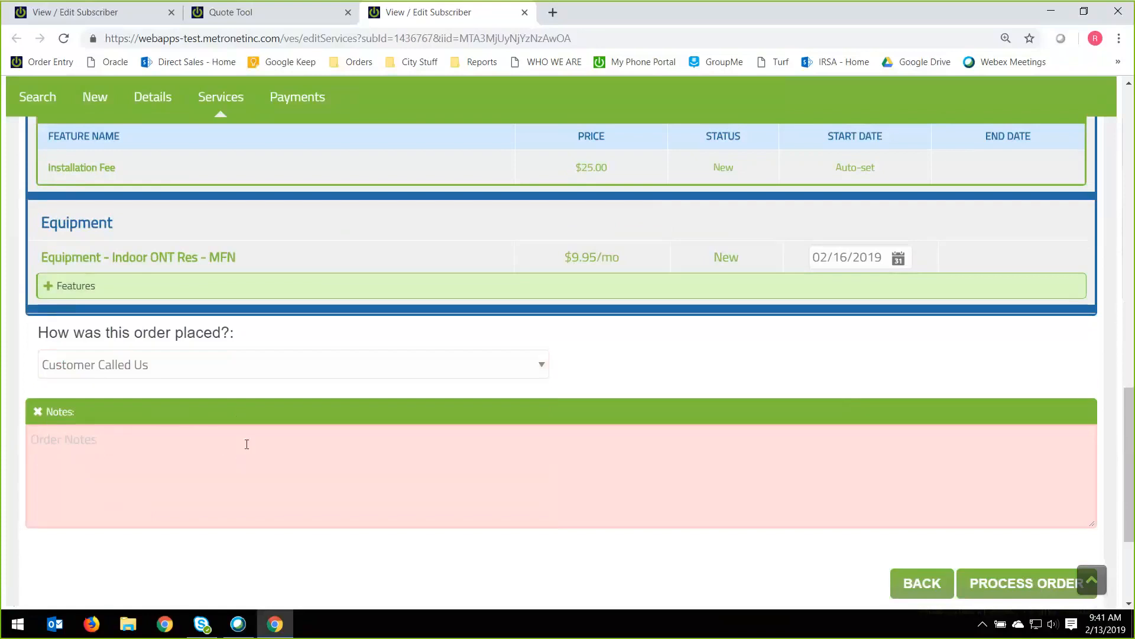
pyautogui.write('Please call customer when on the way')
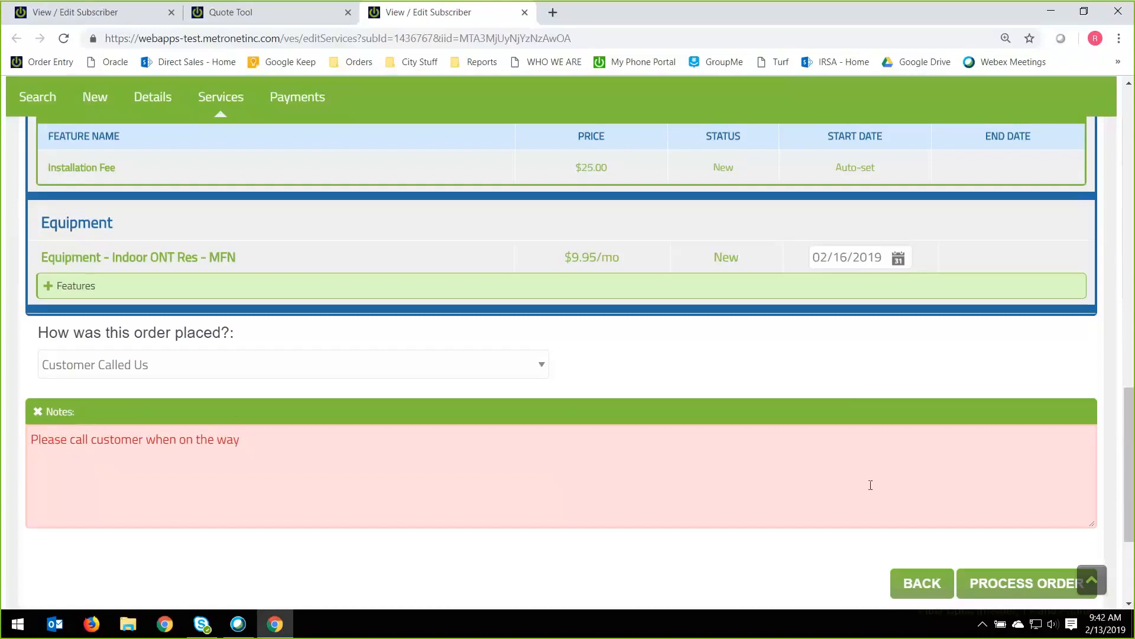
# Process the order, read through its payment, submission and video pricing disclosures, and submit them.
pyautogui.click(1006, 585)
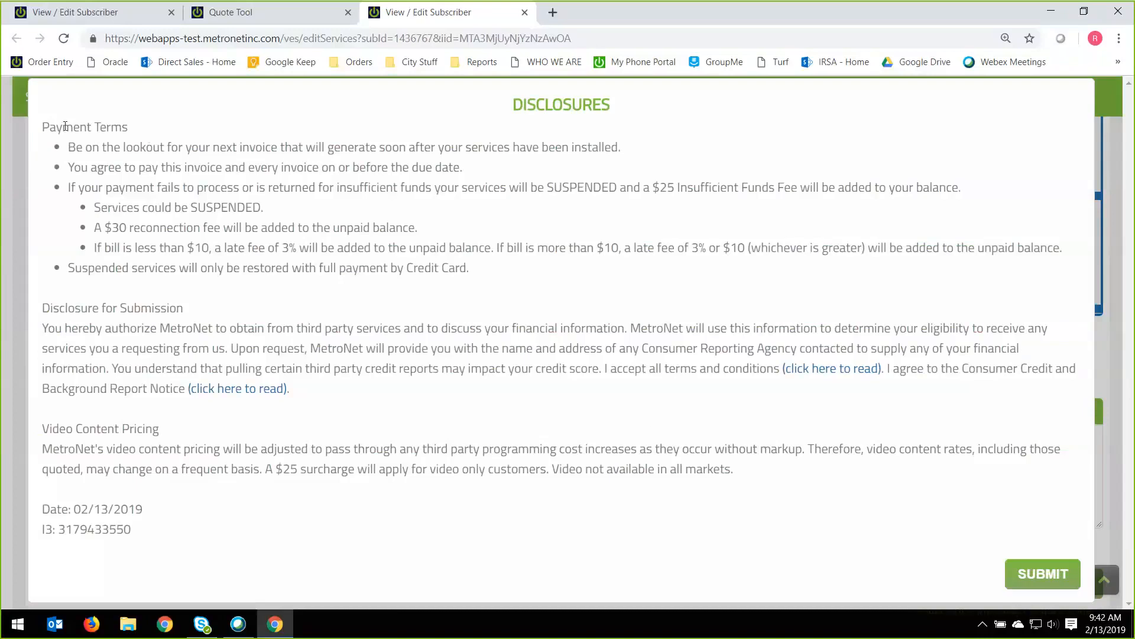
pyautogui.moveTo(41, 126); pyautogui.dragTo(154, 211)
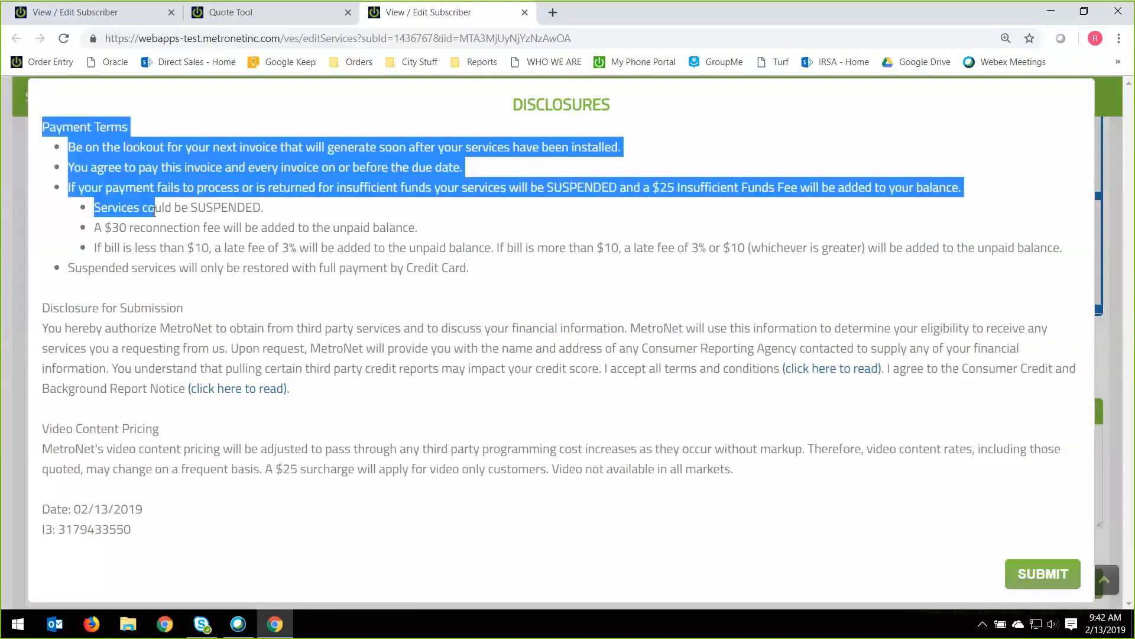
pyautogui.moveTo(47, 299); pyautogui.dragTo(295, 407)
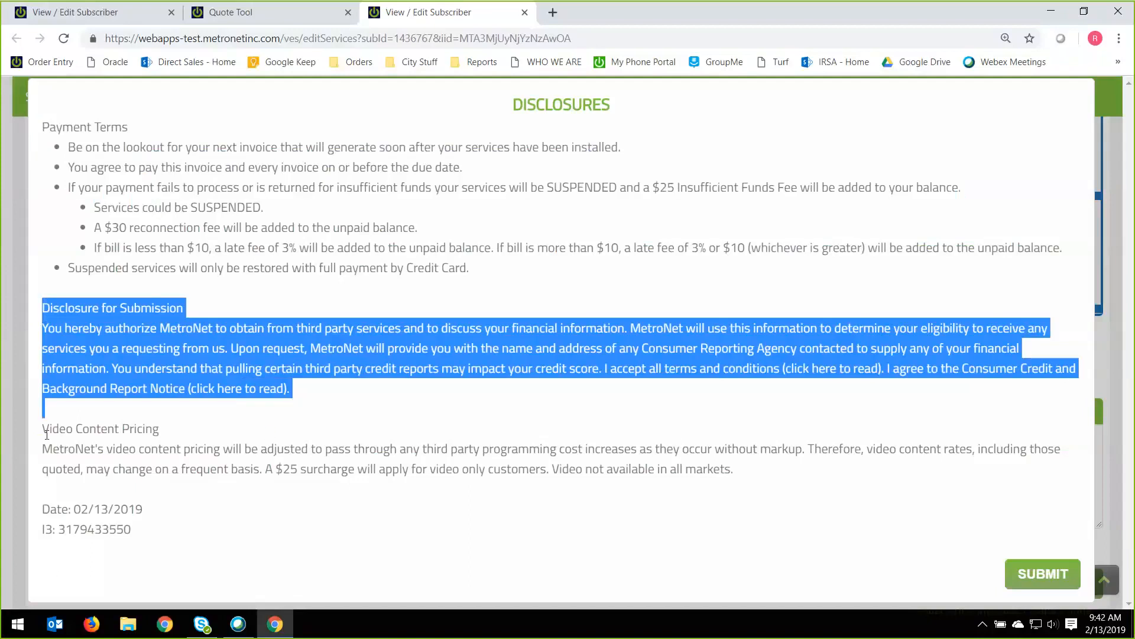
pyautogui.moveTo(47, 435); pyautogui.dragTo(221, 504)
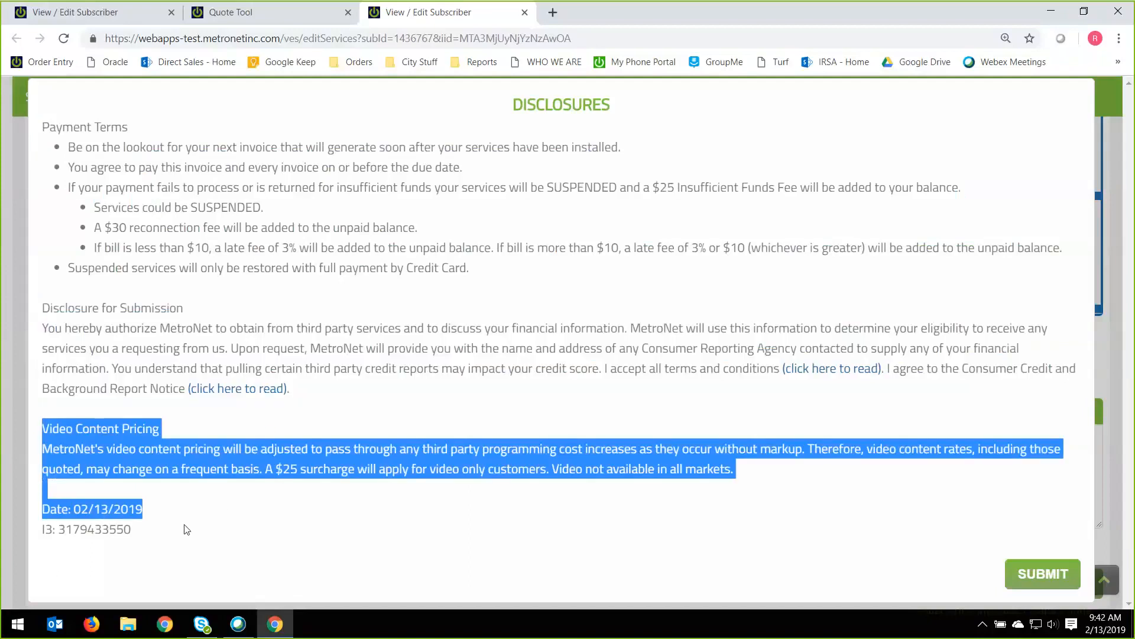
pyautogui.click(322, 375)
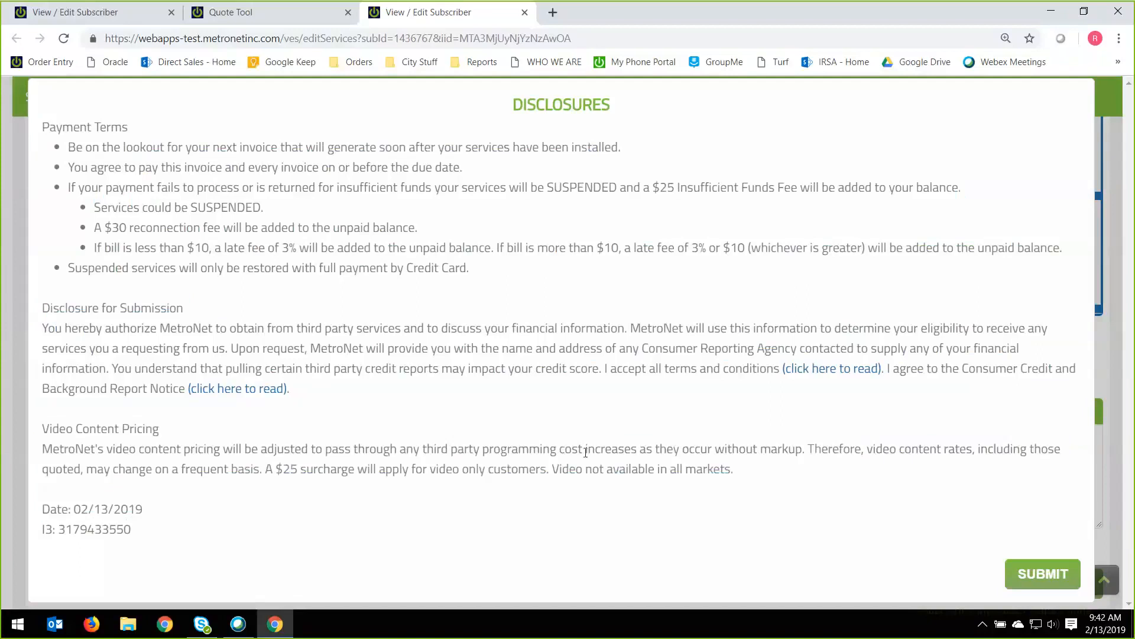
pyautogui.click(1043, 575)
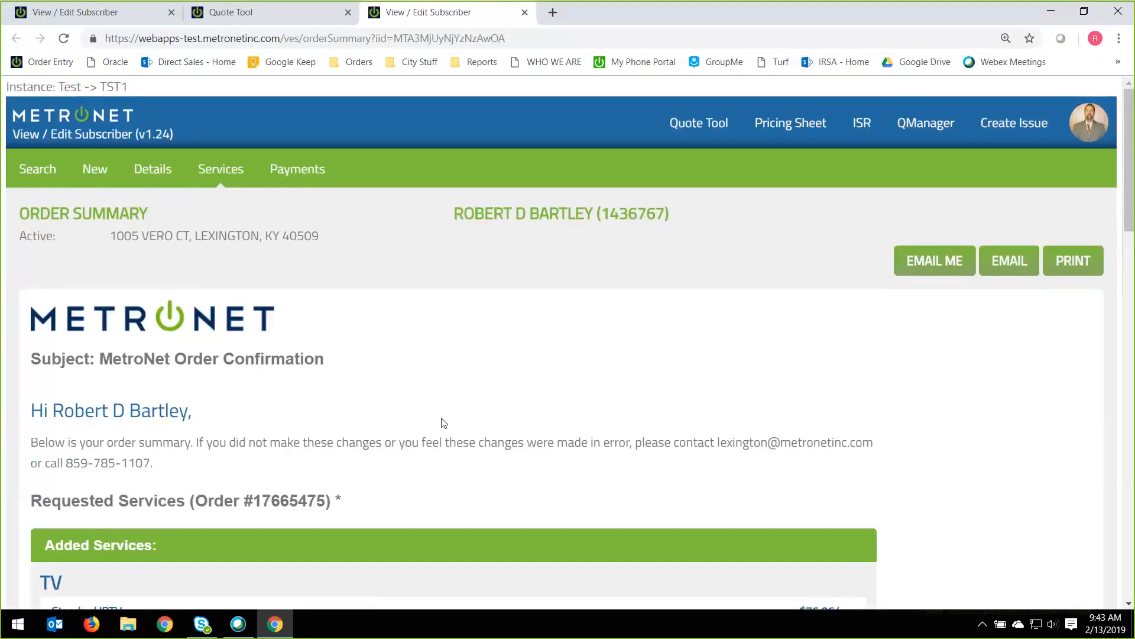
# Review the order summary's added services, fees, Appointment Information and Customer Information.
pyautogui.scroll(-1, 440, 430)
pyautogui.scroll(-4, 440, 430)
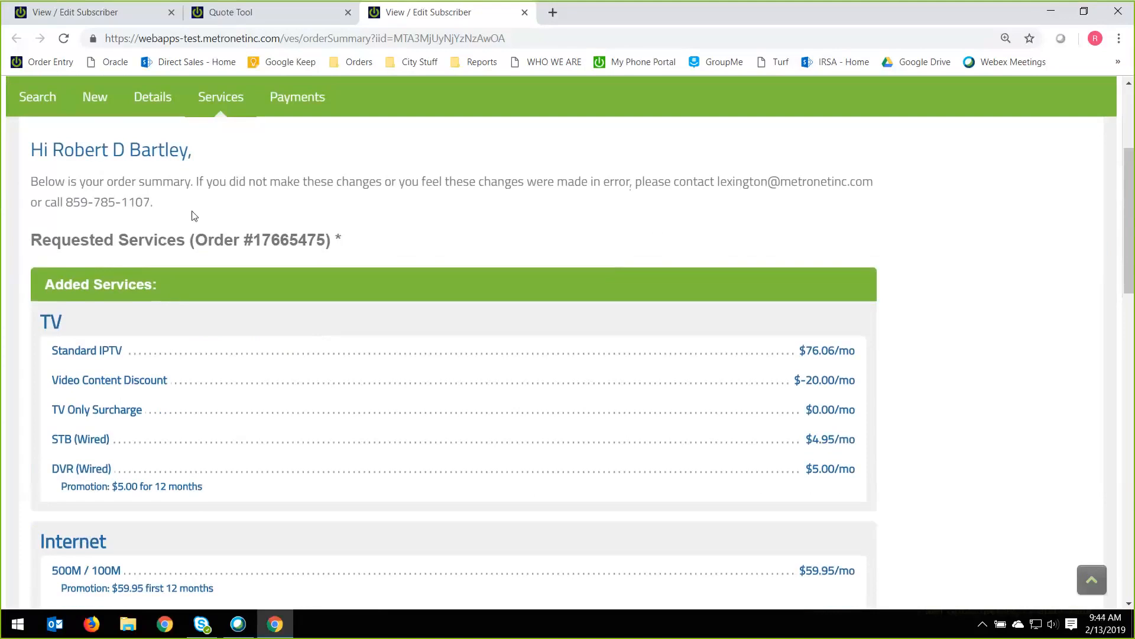
pyautogui.scroll(-1, 588, 338)
pyautogui.scroll(-8, 816, 308)
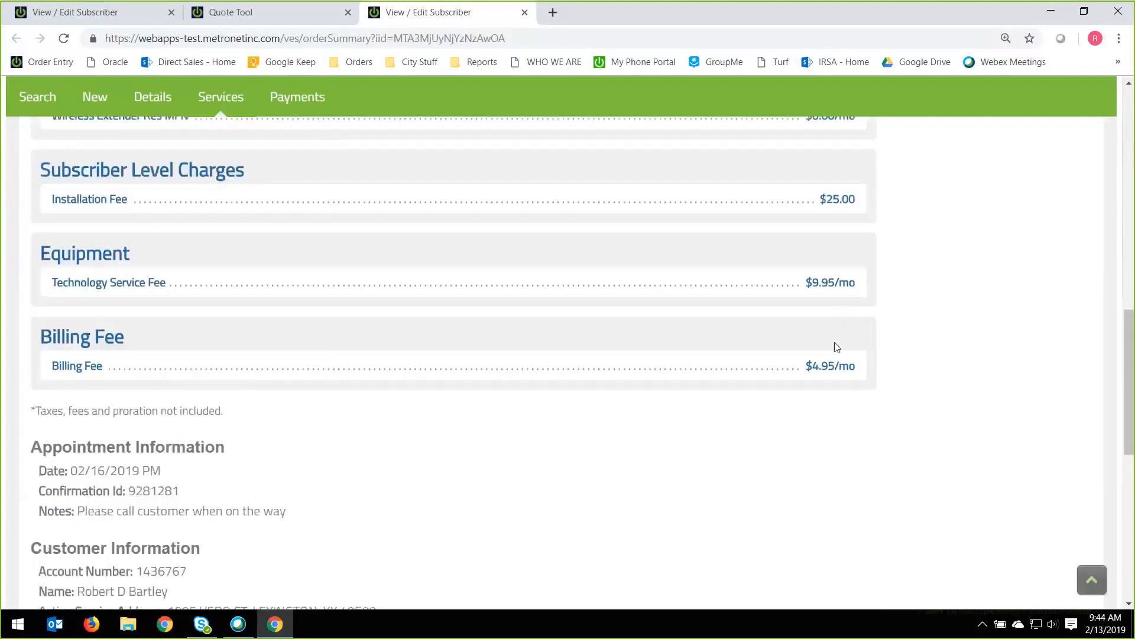
pyautogui.scroll(-4, 837, 347)
pyautogui.moveTo(33, 224); pyautogui.dragTo(294, 290)
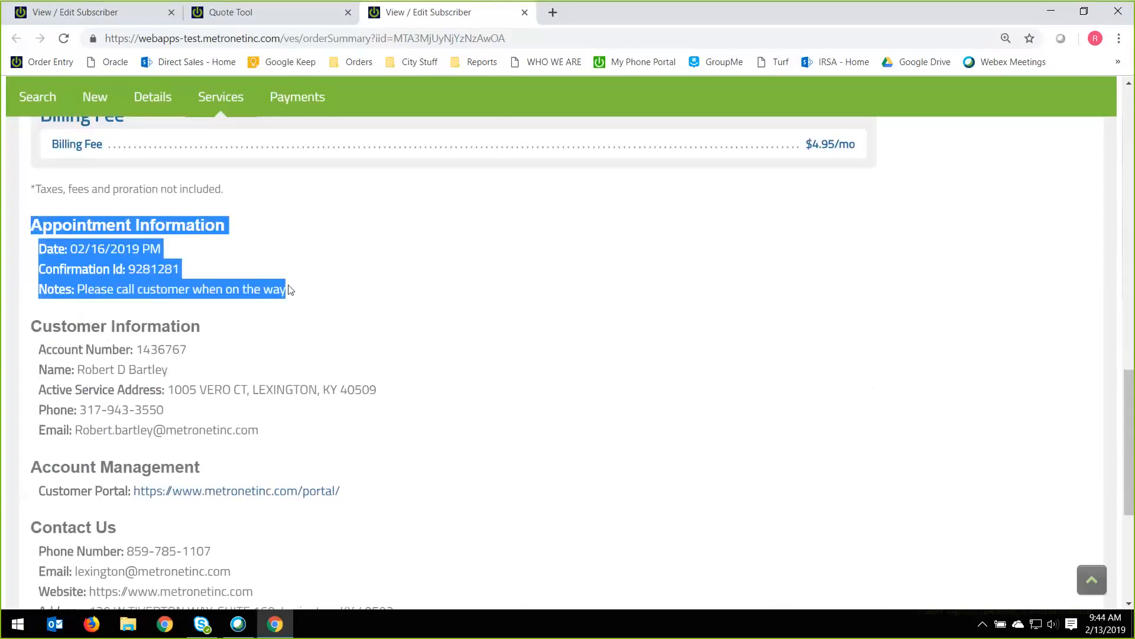
pyautogui.scroll(-1, 221, 289)
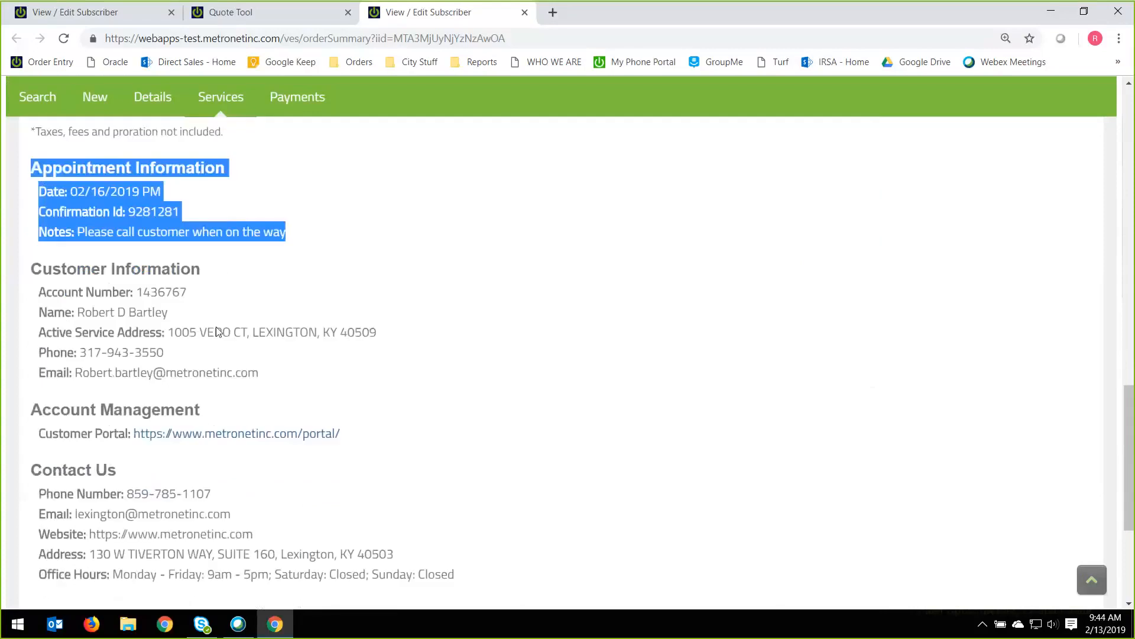
pyautogui.moveTo(31, 252); pyautogui.dragTo(91, 253)
pyautogui.moveTo(170, 286); pyautogui.dragTo(259, 350)
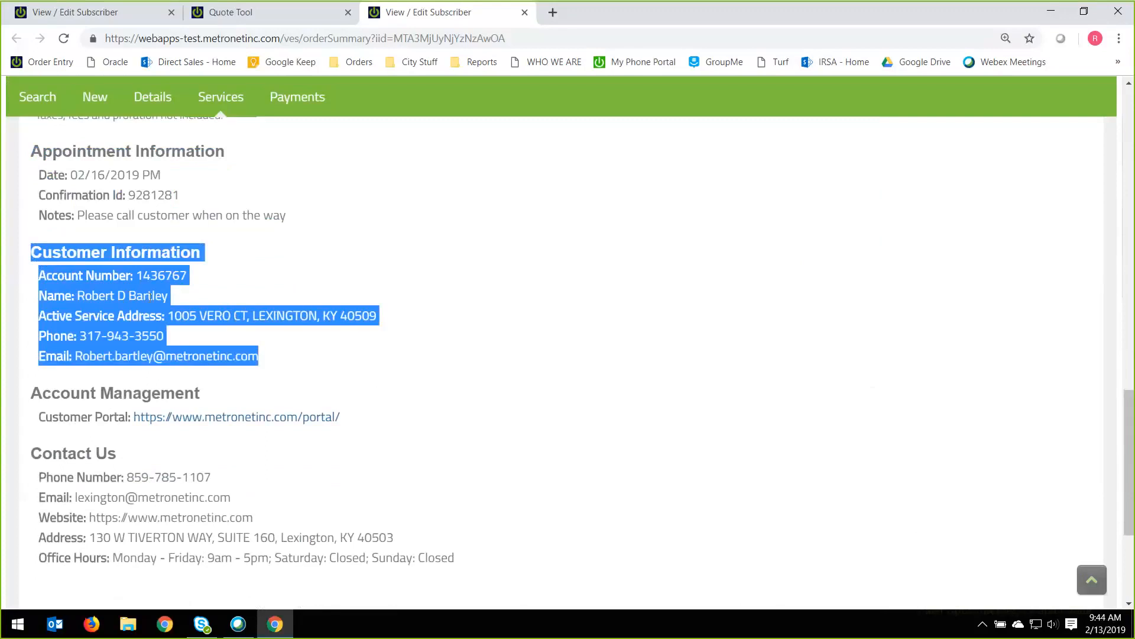
# Review the account number, customer portal link and Contact Us details in the order summary.
pyautogui.doubleClick(161, 275)
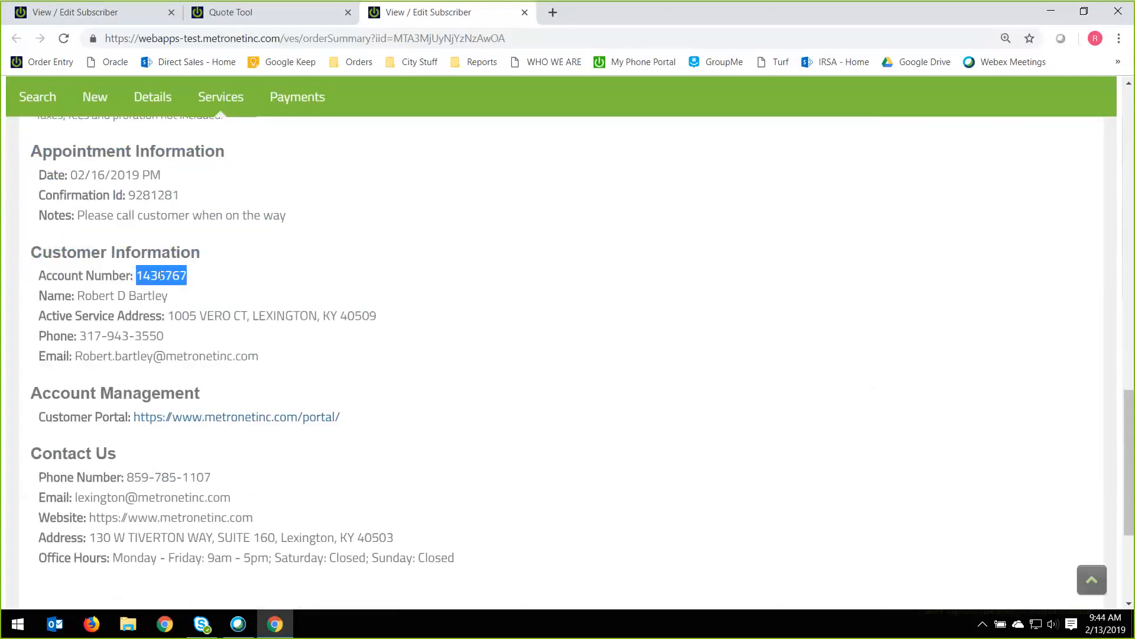
pyautogui.scroll(-1, 244, 357)
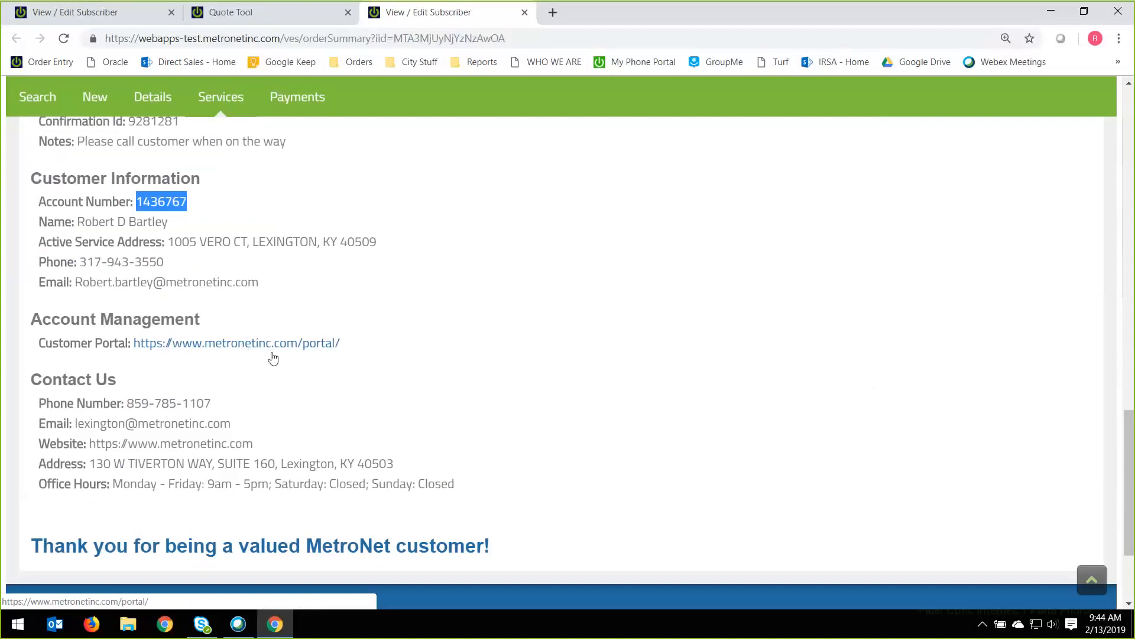
pyautogui.moveTo(31, 382); pyautogui.dragTo(505, 501)
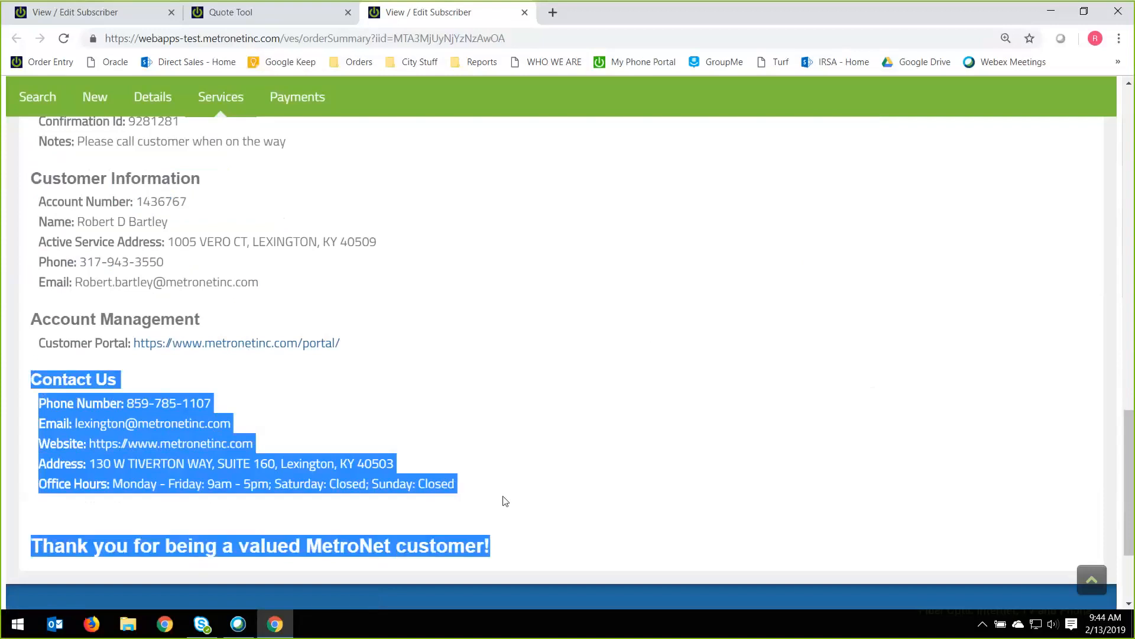
pyautogui.click(672, 489)
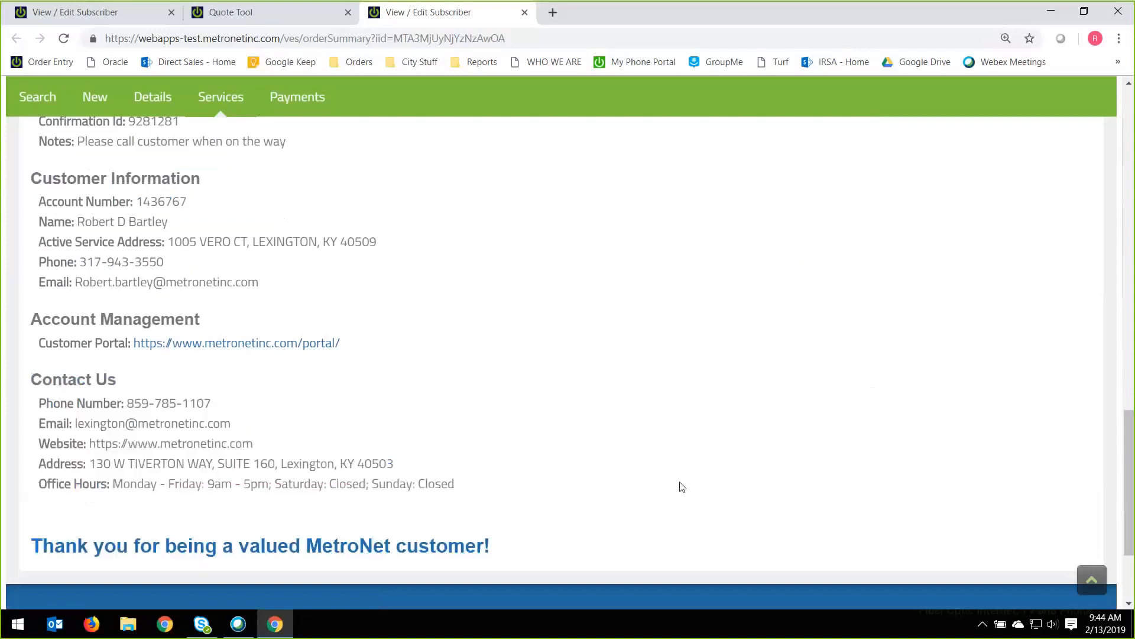
# Email the order summary to the customer's e-mail address on file and dismiss the notice.
pyautogui.scroll(20, 680, 488)
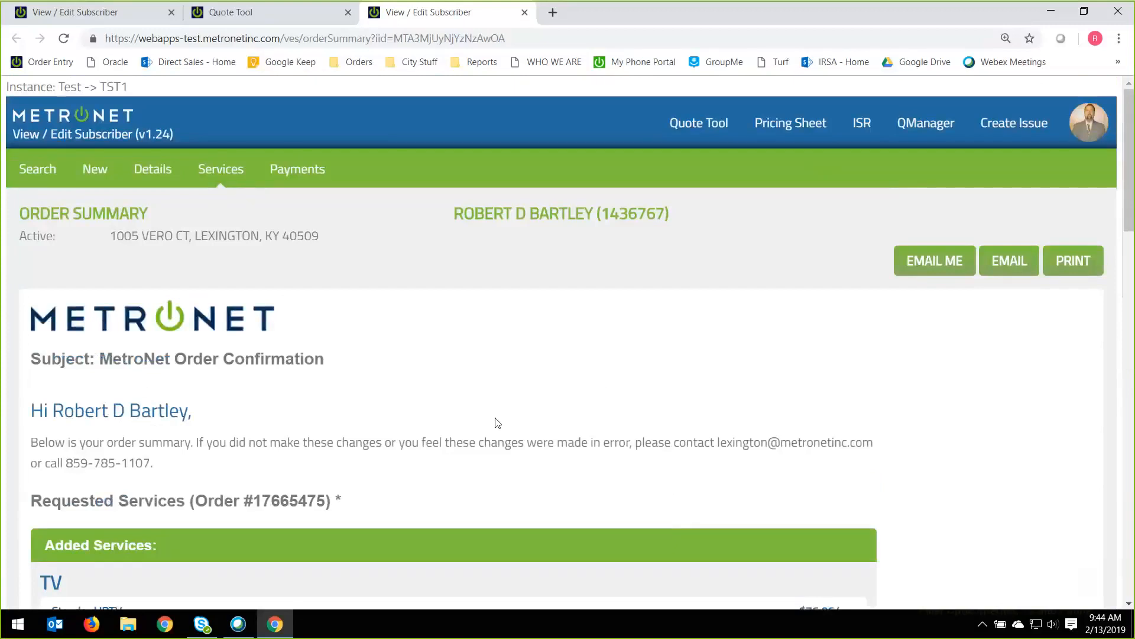
pyautogui.click(1002, 273)
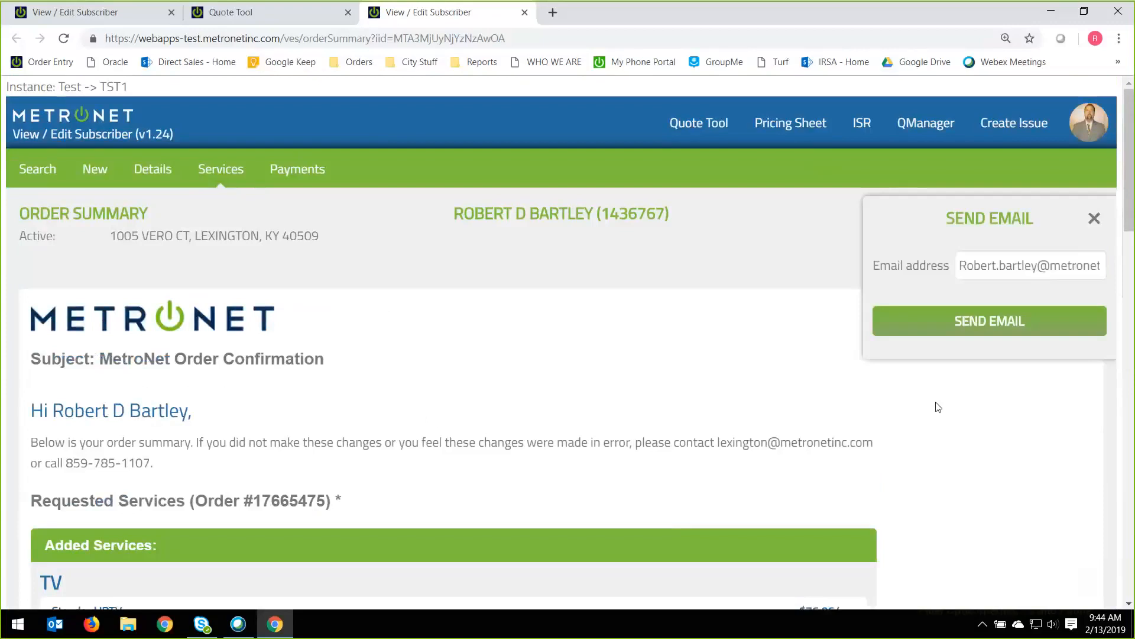
pyautogui.click(984, 262)
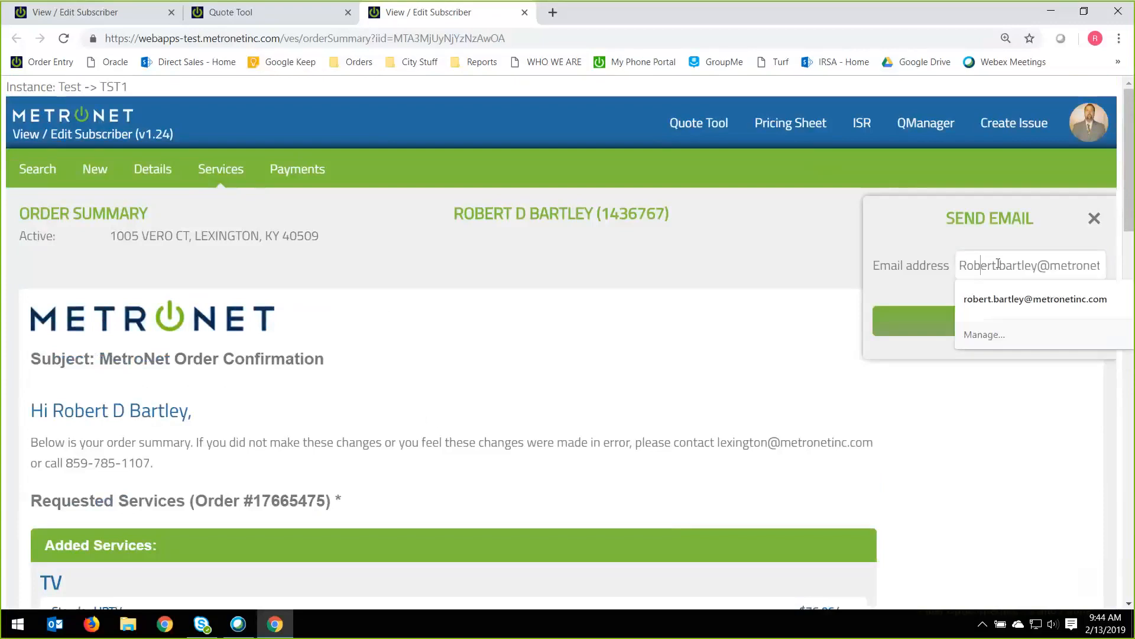
pyautogui.hotkey('ctrl', 'a')
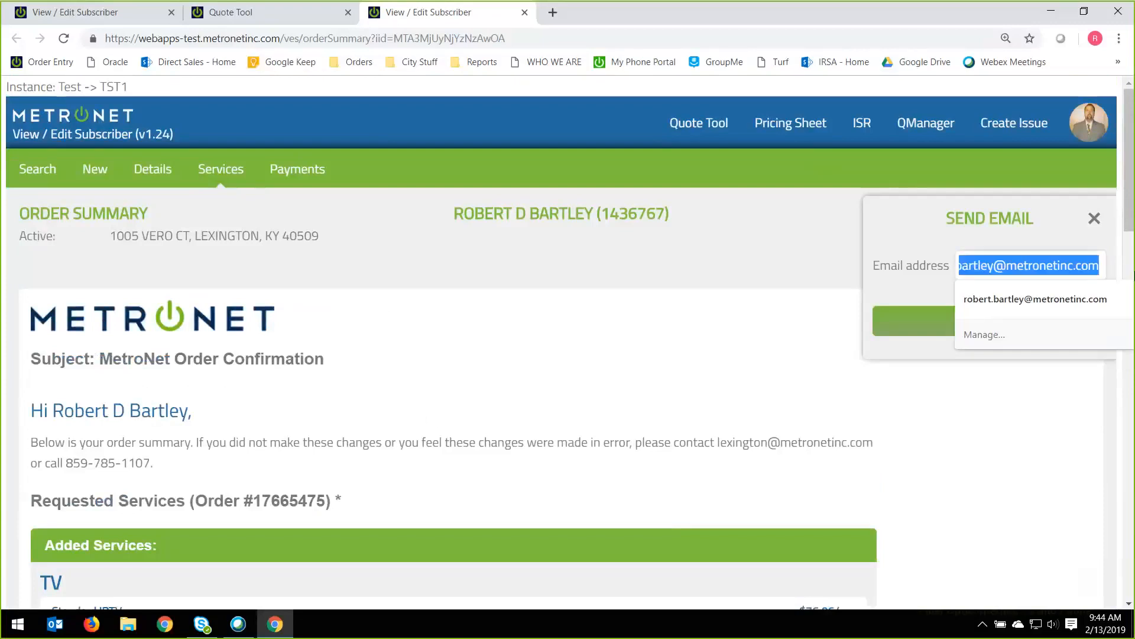
pyautogui.click(915, 250)
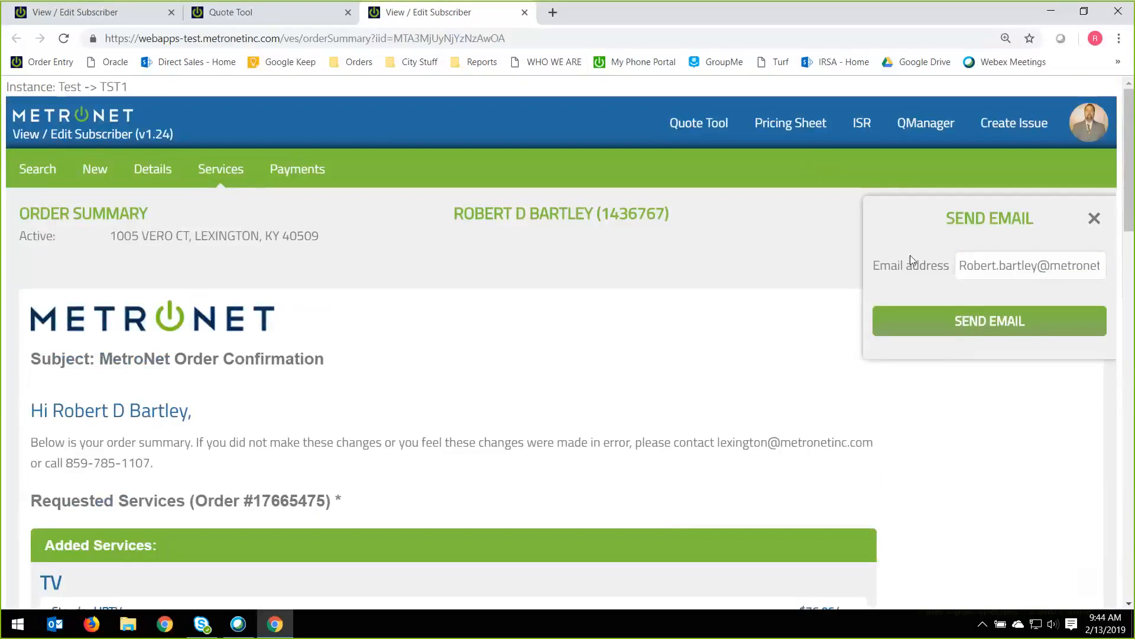
pyautogui.click(1006, 322)
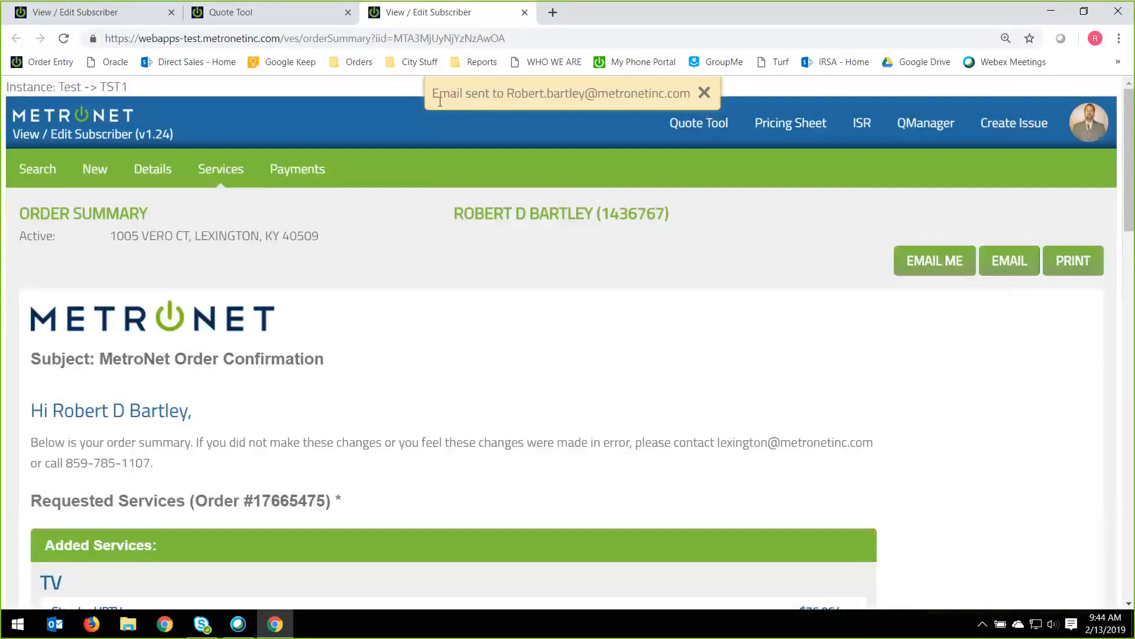
pyautogui.moveTo(436, 95); pyautogui.dragTo(693, 110)
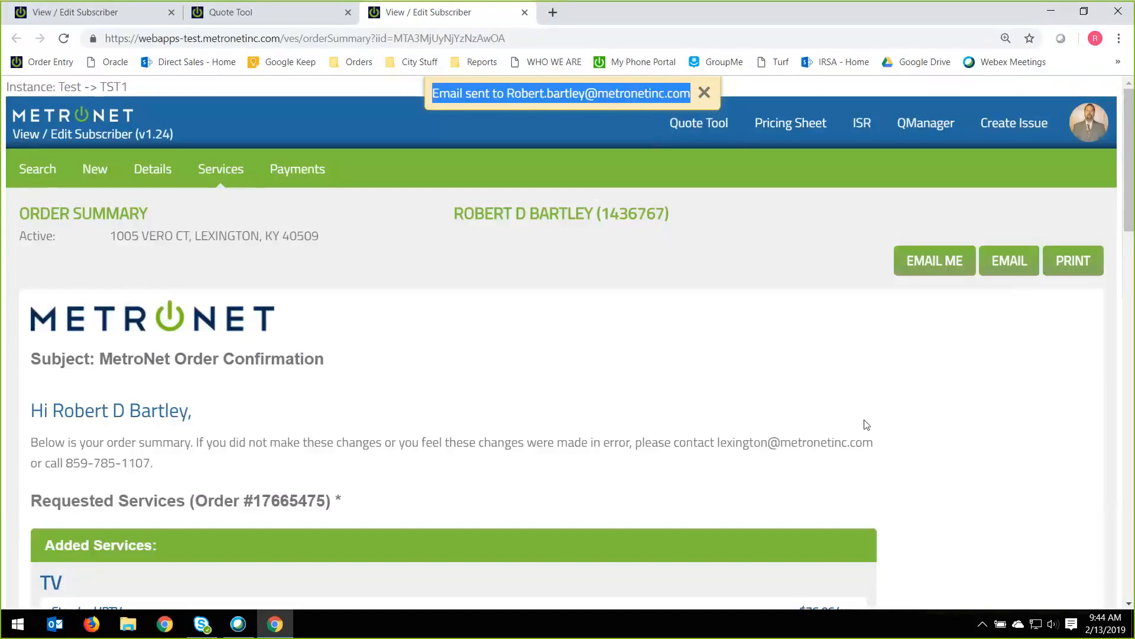
pyautogui.click(866, 425)
pyautogui.click(705, 95)
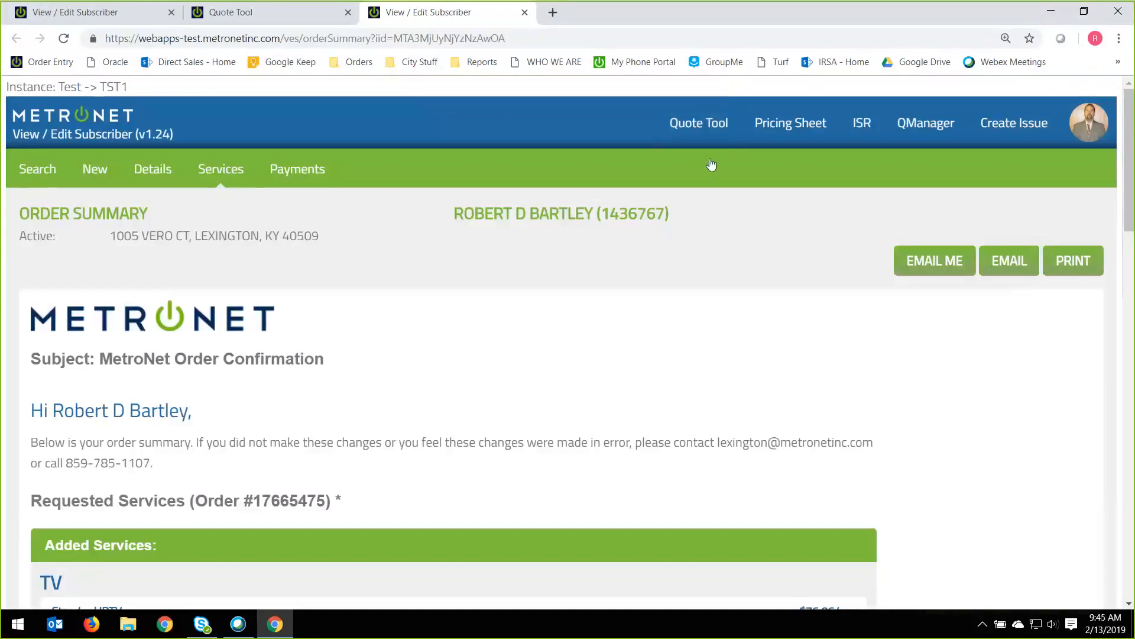
# Email a copy of the order summary to the signed-in representative and dismiss the notice.
pyautogui.click(946, 271)
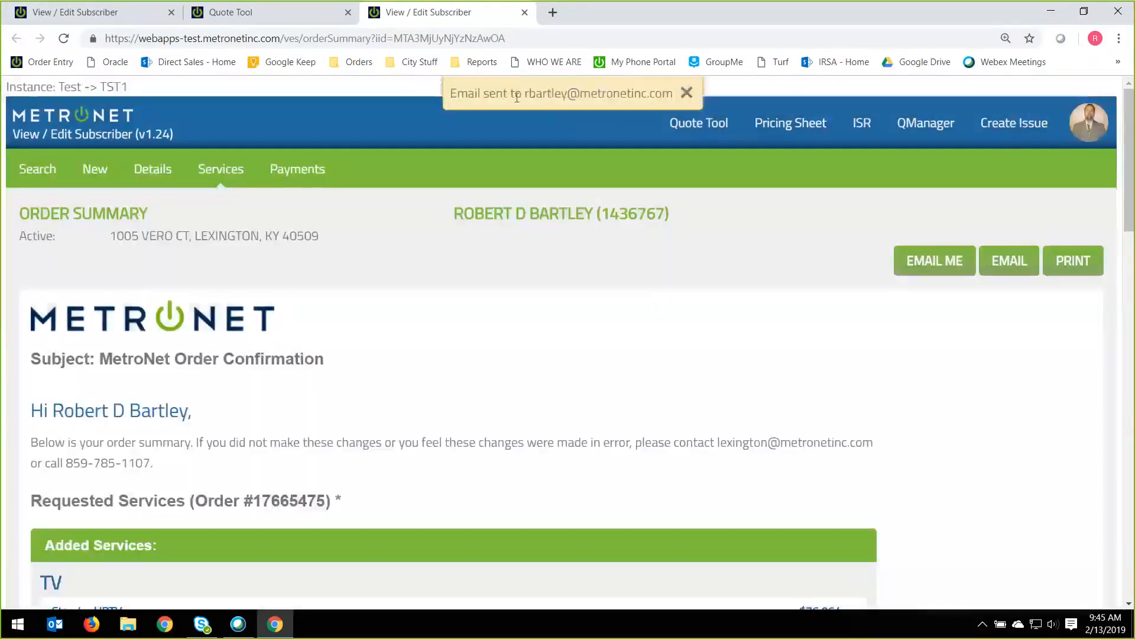
pyautogui.moveTo(525, 93); pyautogui.dragTo(678, 98)
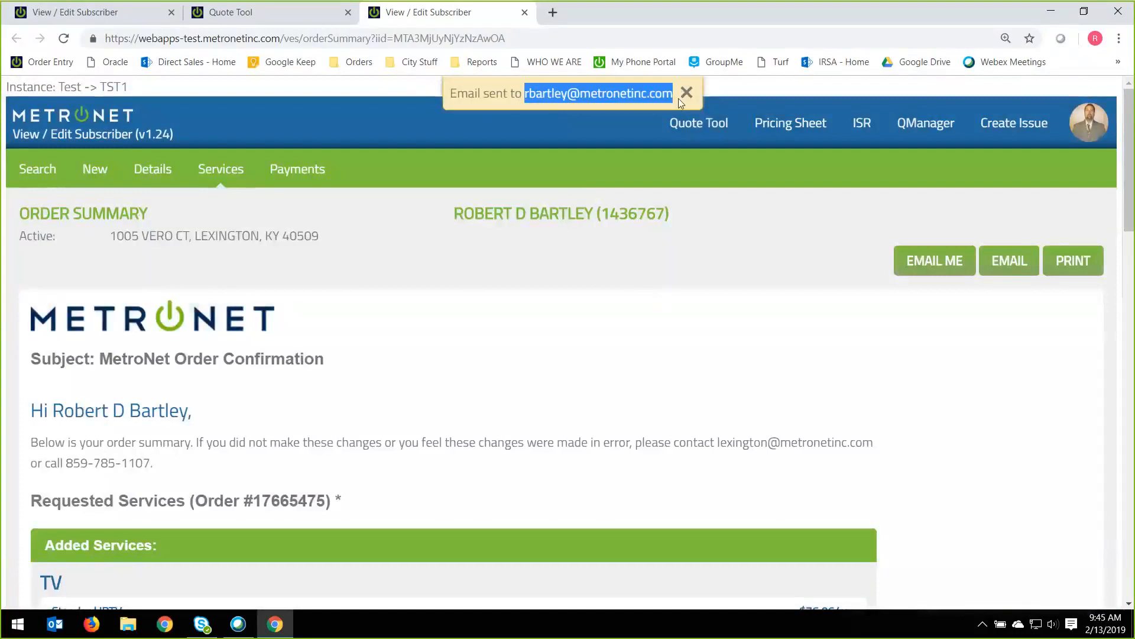
pyautogui.click(753, 268)
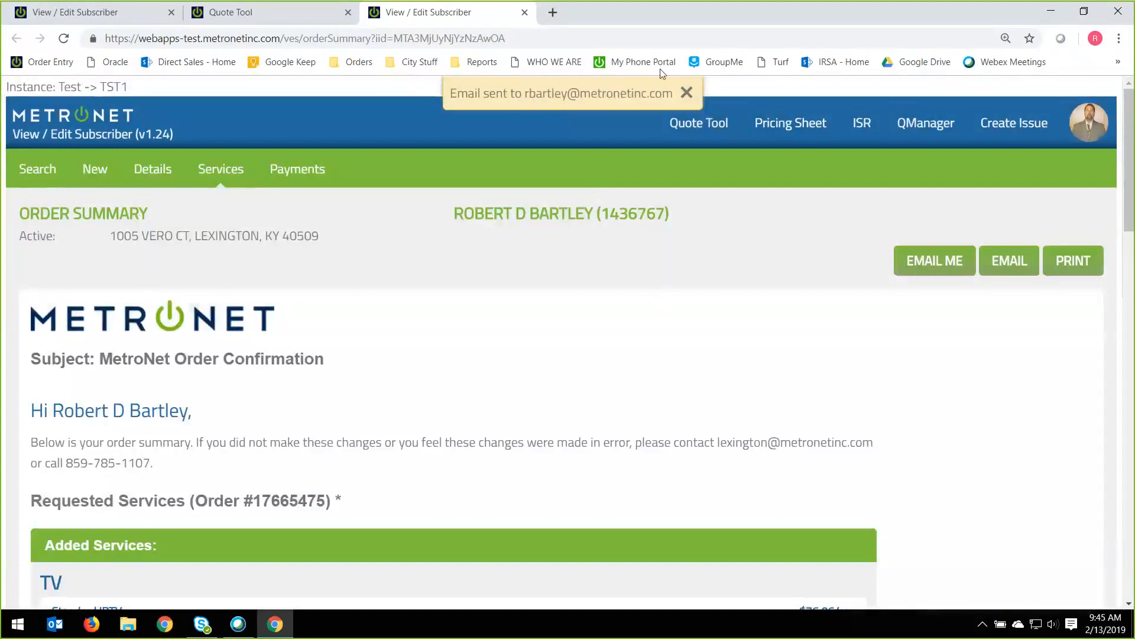
pyautogui.click(689, 98)
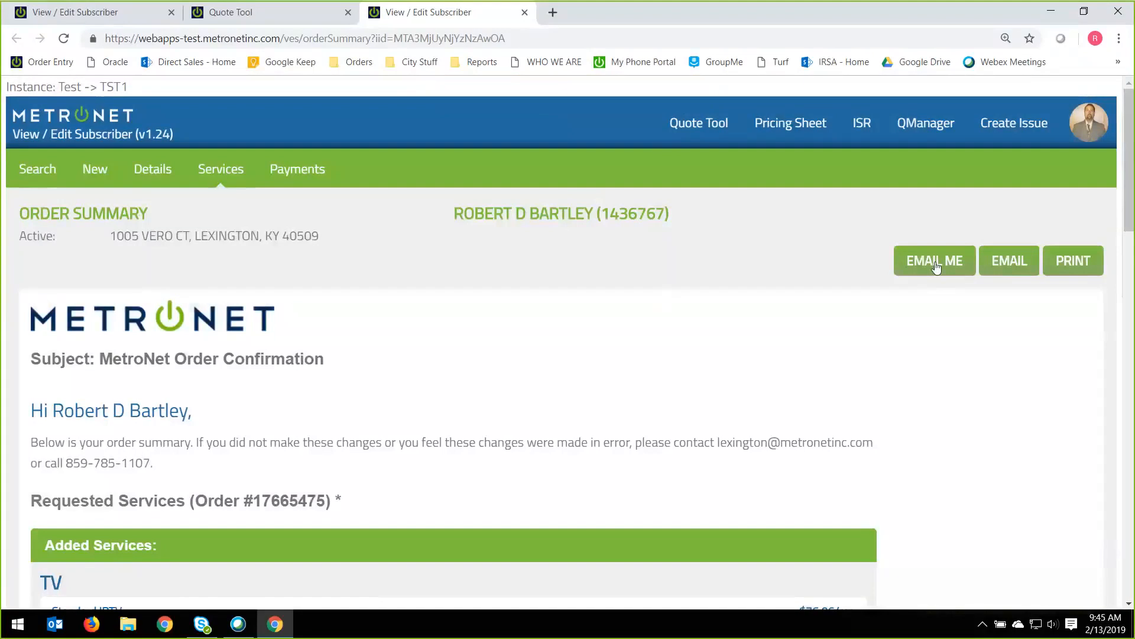
pyautogui.click(1010, 273)
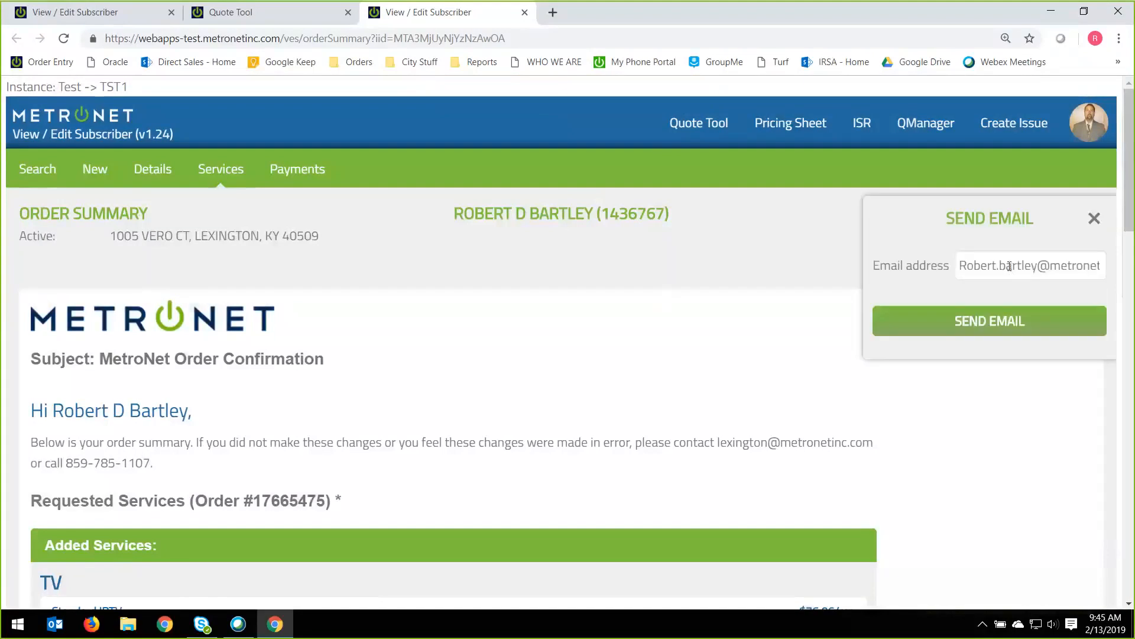
pyautogui.click(965, 266)
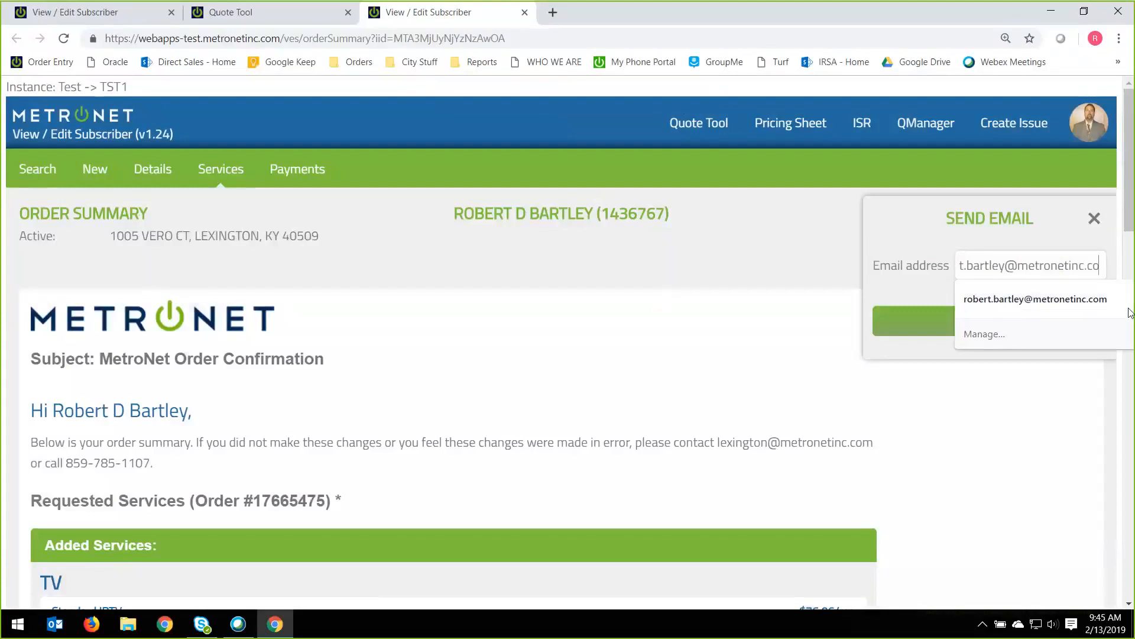
pyautogui.press('BackSpace')
pyautogui.press('BackSpace')
pyautogui.press('BackSpace')
pyautogui.press('BackSpace')
pyautogui.press('BackSpace')
pyautogui.press('BackSpace')
pyautogui.press('BackSpace')
pyautogui.press('BackSpace')
pyautogui.press('BackSpace')
pyautogui.press('BackSpace')
pyautogui.press('BackSpace')
pyautogui.press('BackSpace')
pyautogui.press('BackSpace')
pyautogui.press('BackSpace')
pyautogui.press('BackSpace')
pyautogui.press('BackSpace')
pyautogui.press('BackSpace')
pyautogui.press('BackSpace')
pyautogui.press('BackSpace')
pyautogui.press('BackSpace')
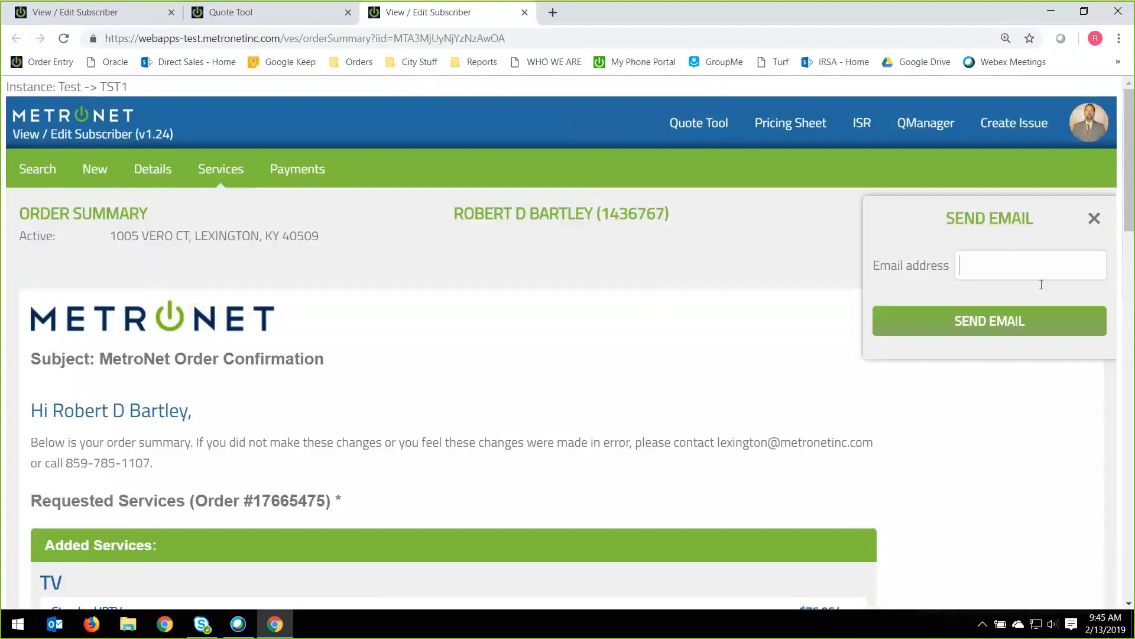
pyautogui.click(1094, 218)
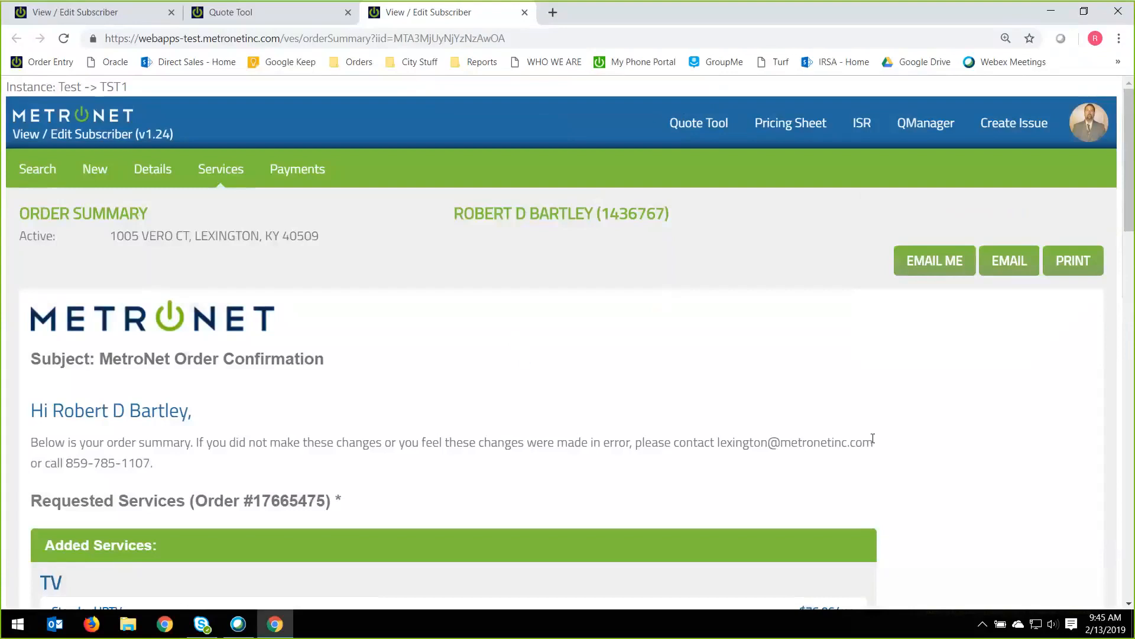
# Open the subscriber's details and review the pending services, outages and activities.
pyautogui.scroll(-3, 872, 438)
pyautogui.scroll(3, 870, 438)
pyautogui.click(154, 176)
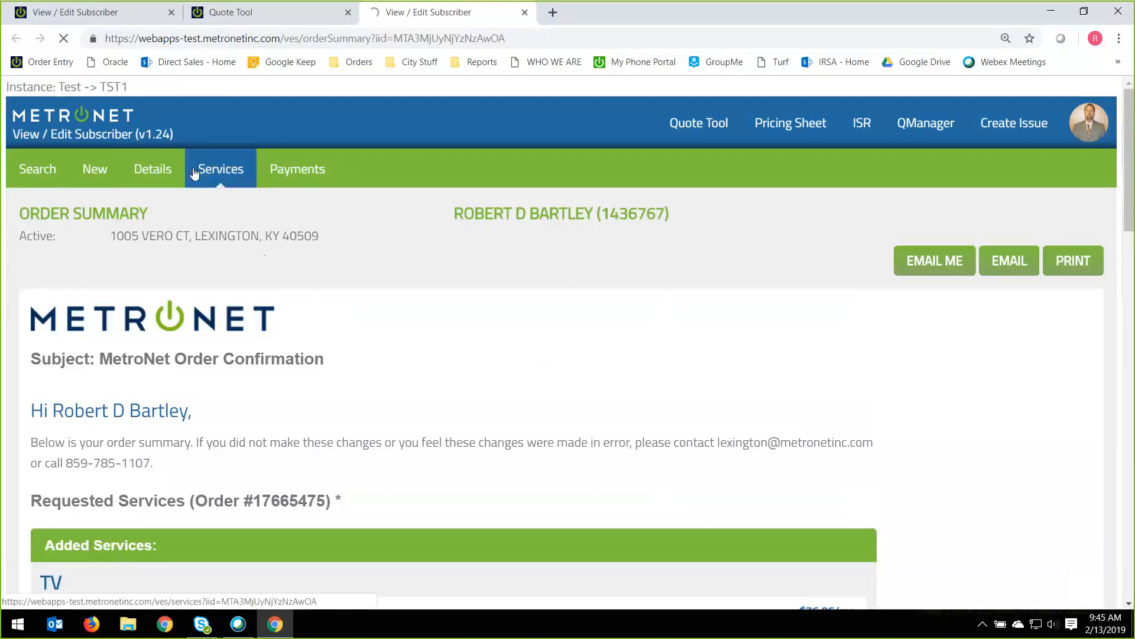
pyautogui.click(153, 170)
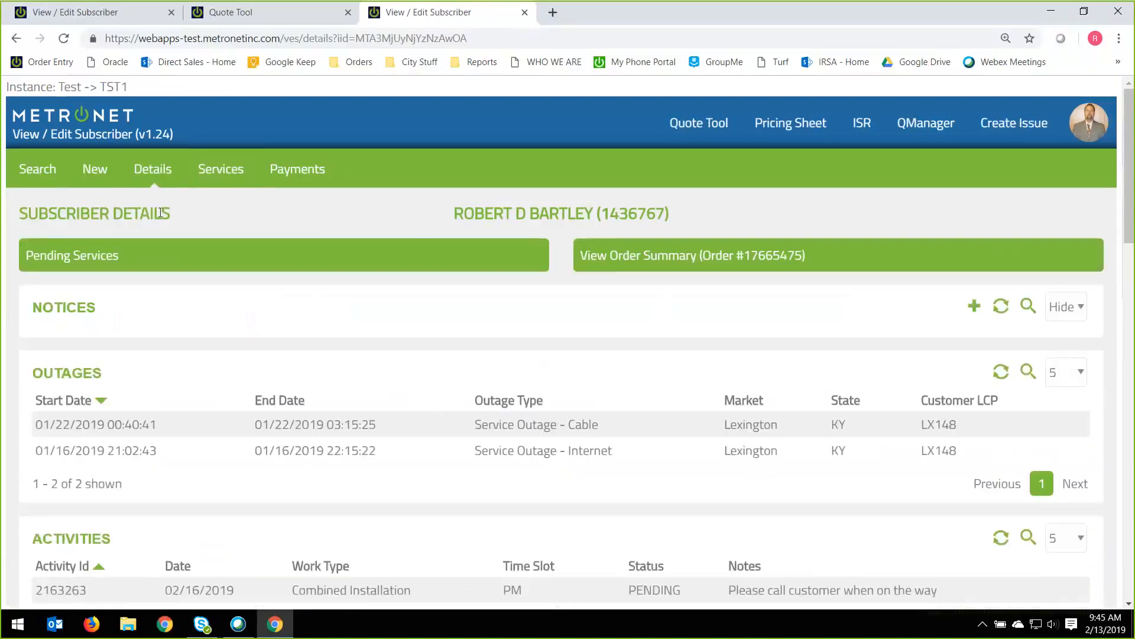
pyautogui.moveTo(643, 223); pyautogui.dragTo(704, 241)
pyautogui.scroll(-2, 685, 290)
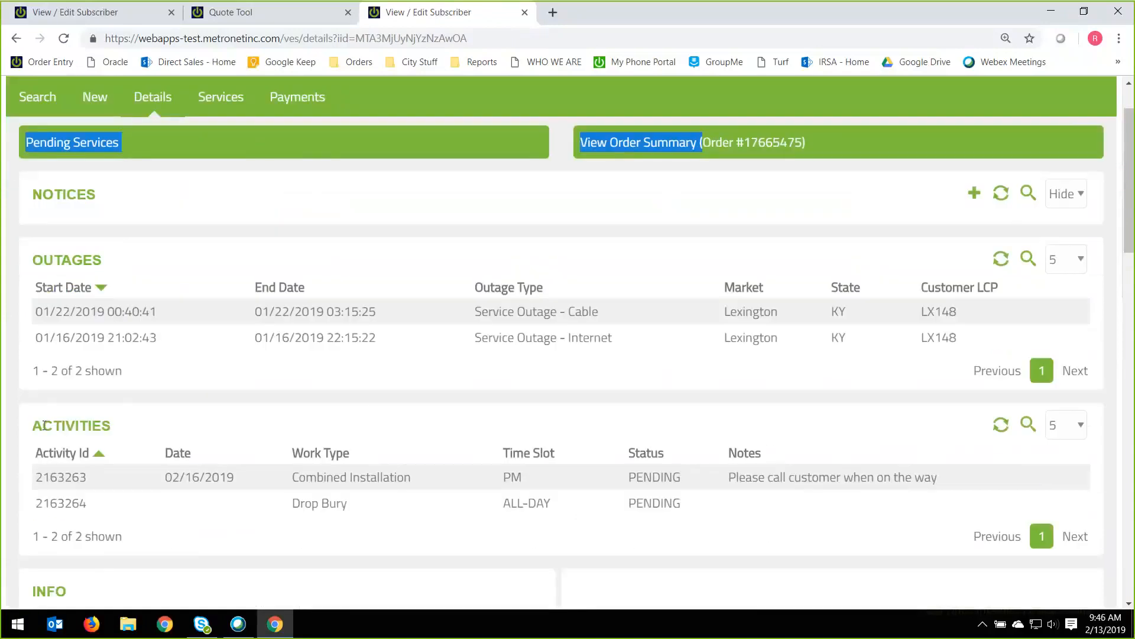
pyautogui.scroll(2, 638, 402)
# Open the order summary from the subscriber details and check its record of e-mailed recipients.
pyautogui.click(637, 258)
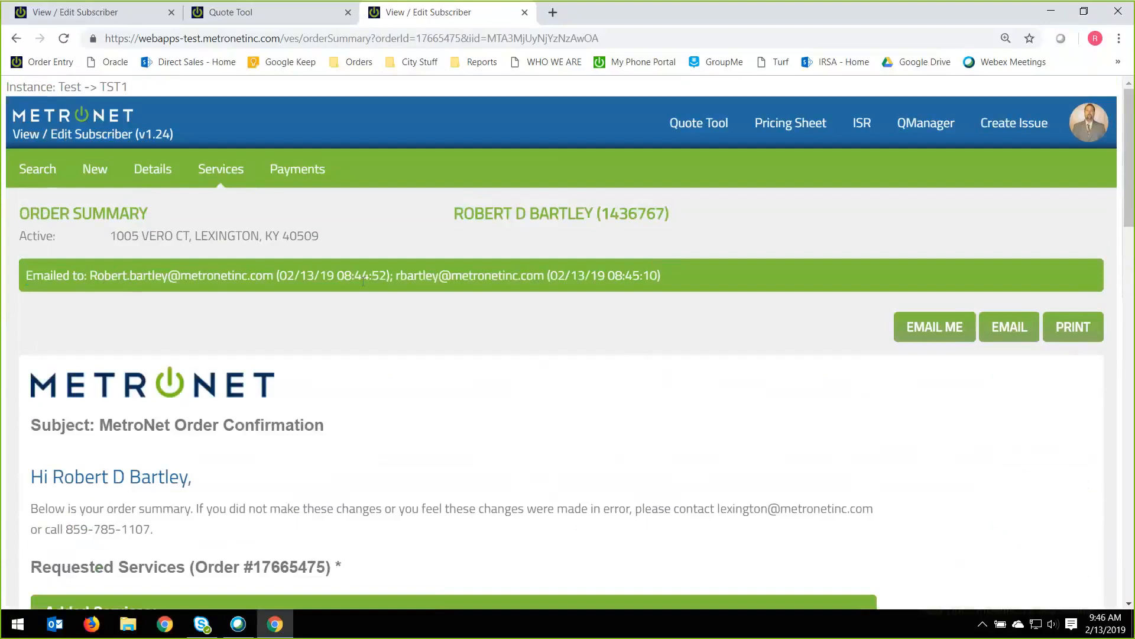
pyautogui.moveTo(659, 275); pyautogui.dragTo(17, 285)
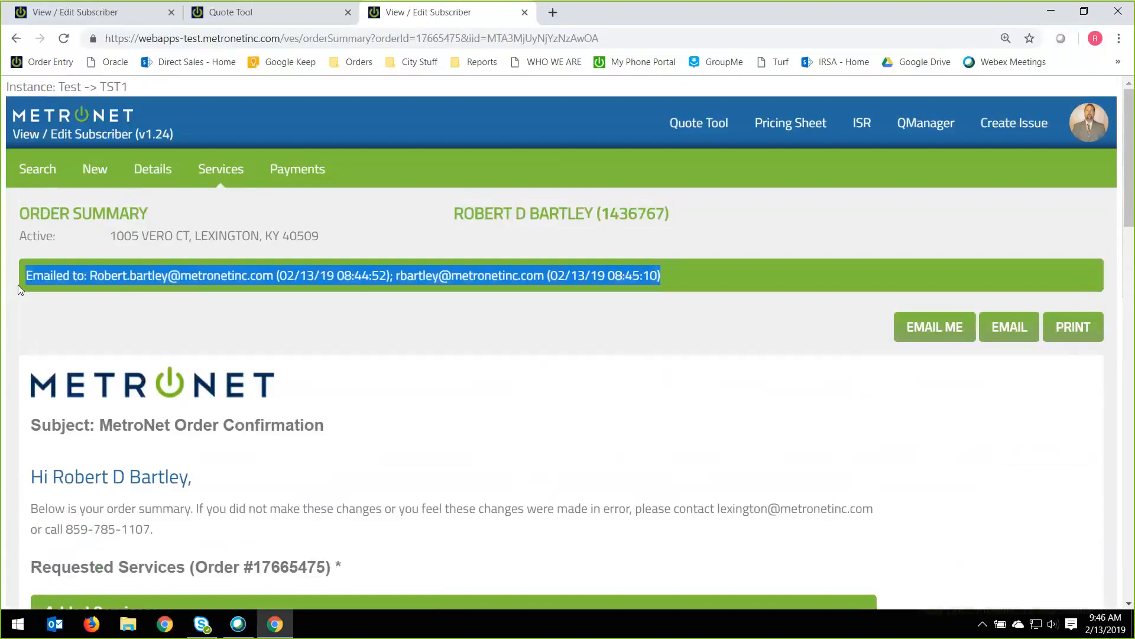
pyautogui.click(736, 358)
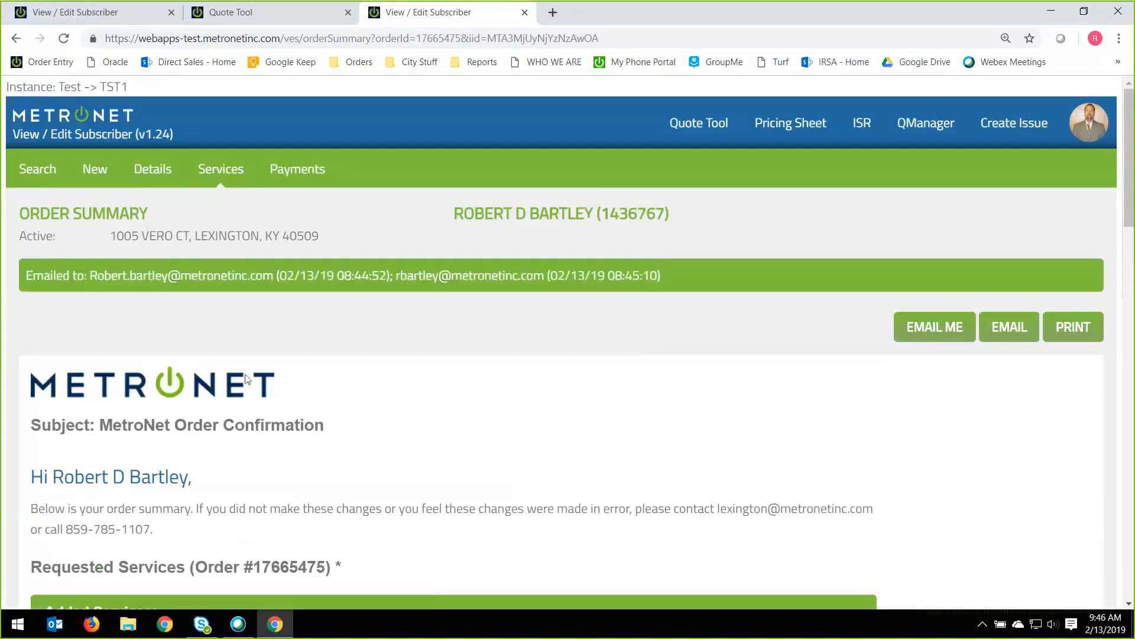